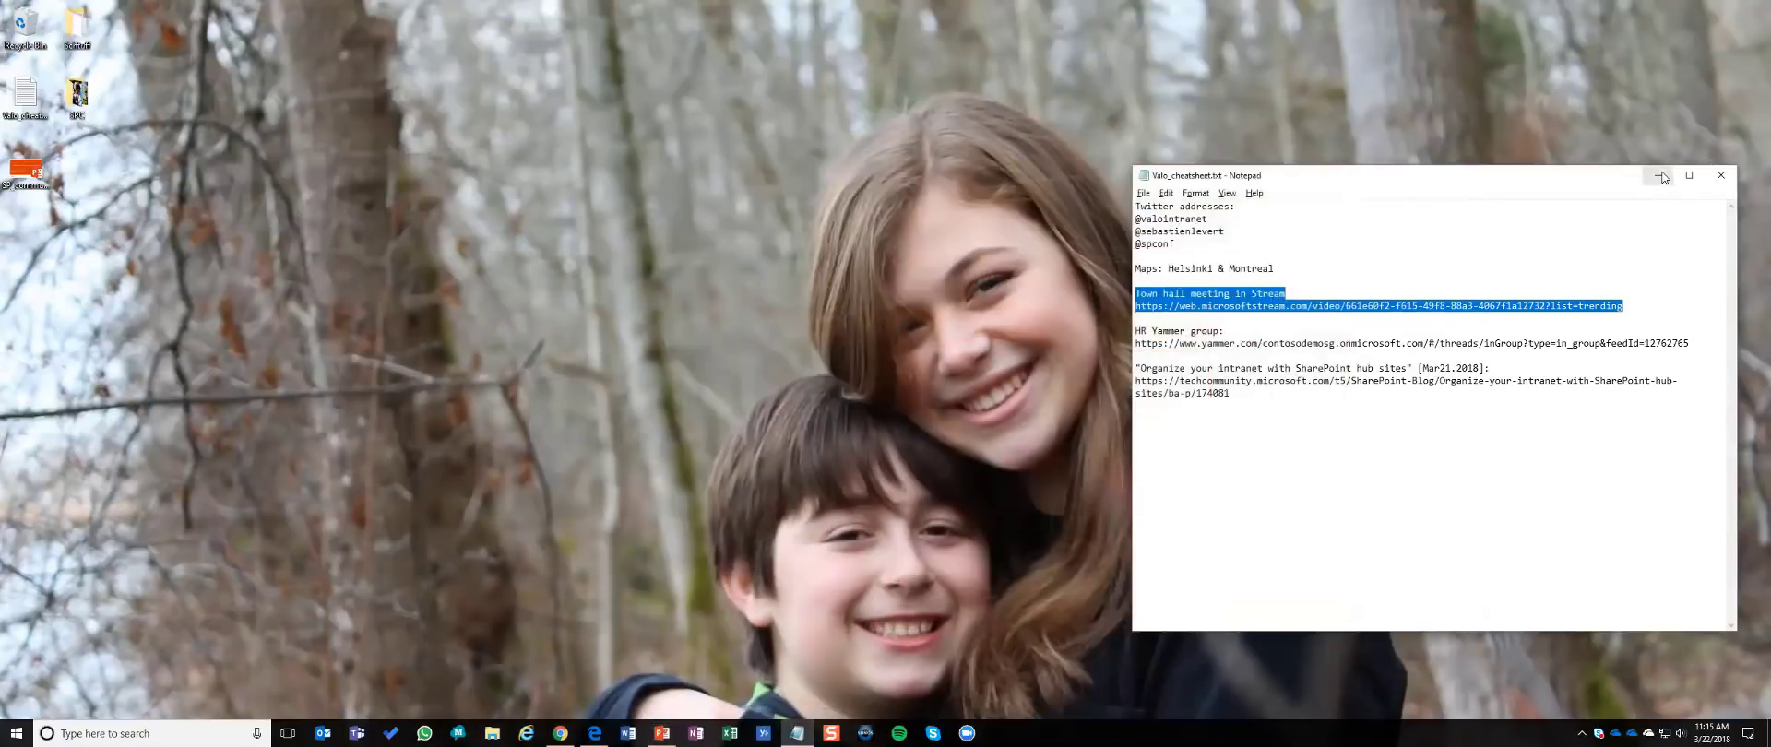
# Step: Put Notepad away and open SharePoint from the Office 365 app launcher in Edge
pyautogui.click(1657, 174)
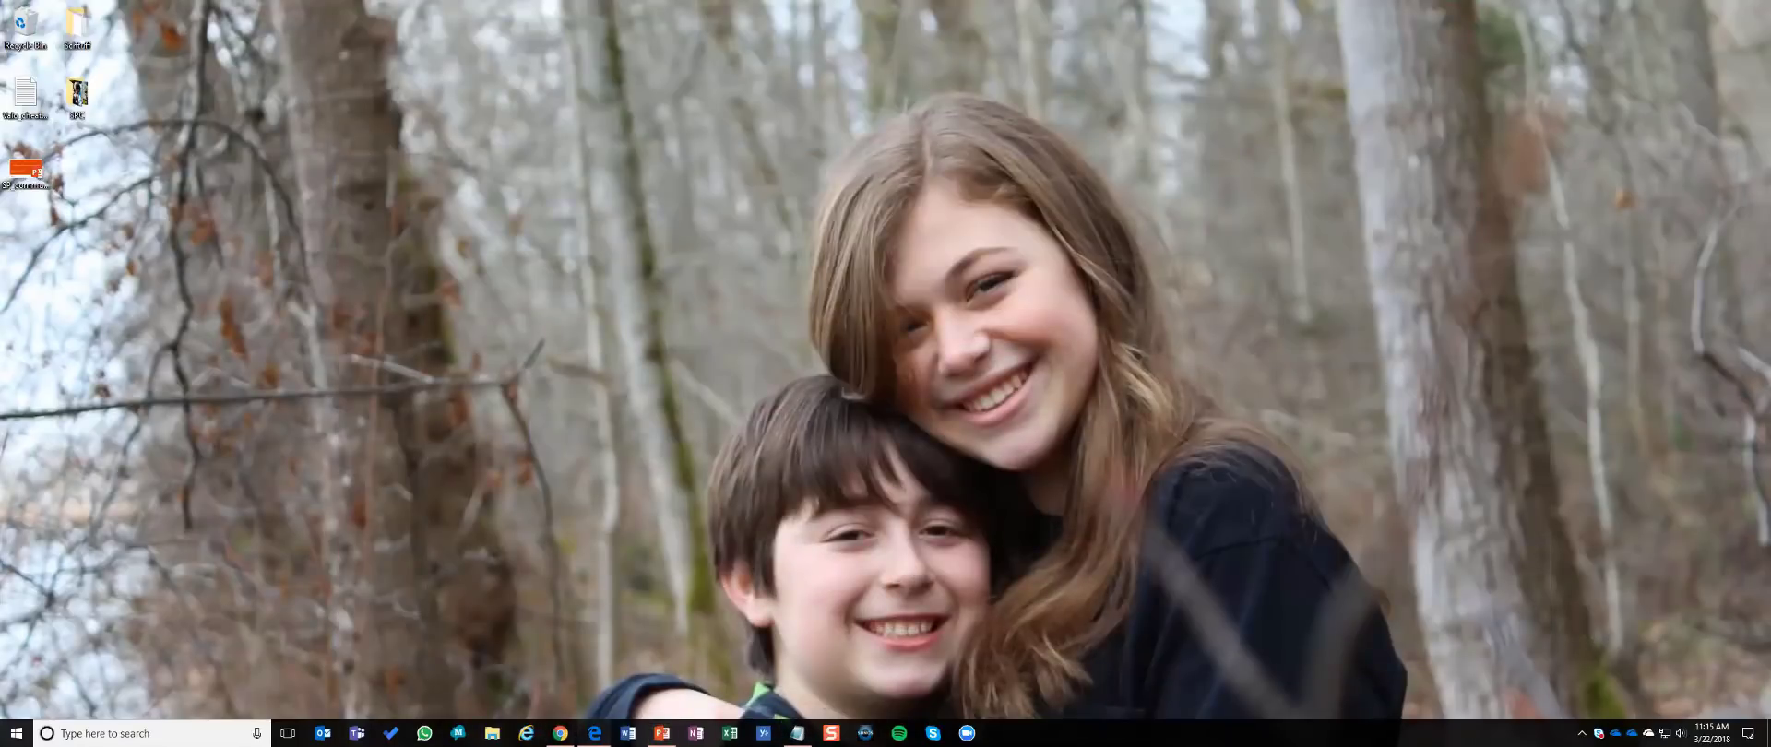
pyautogui.click(594, 732)
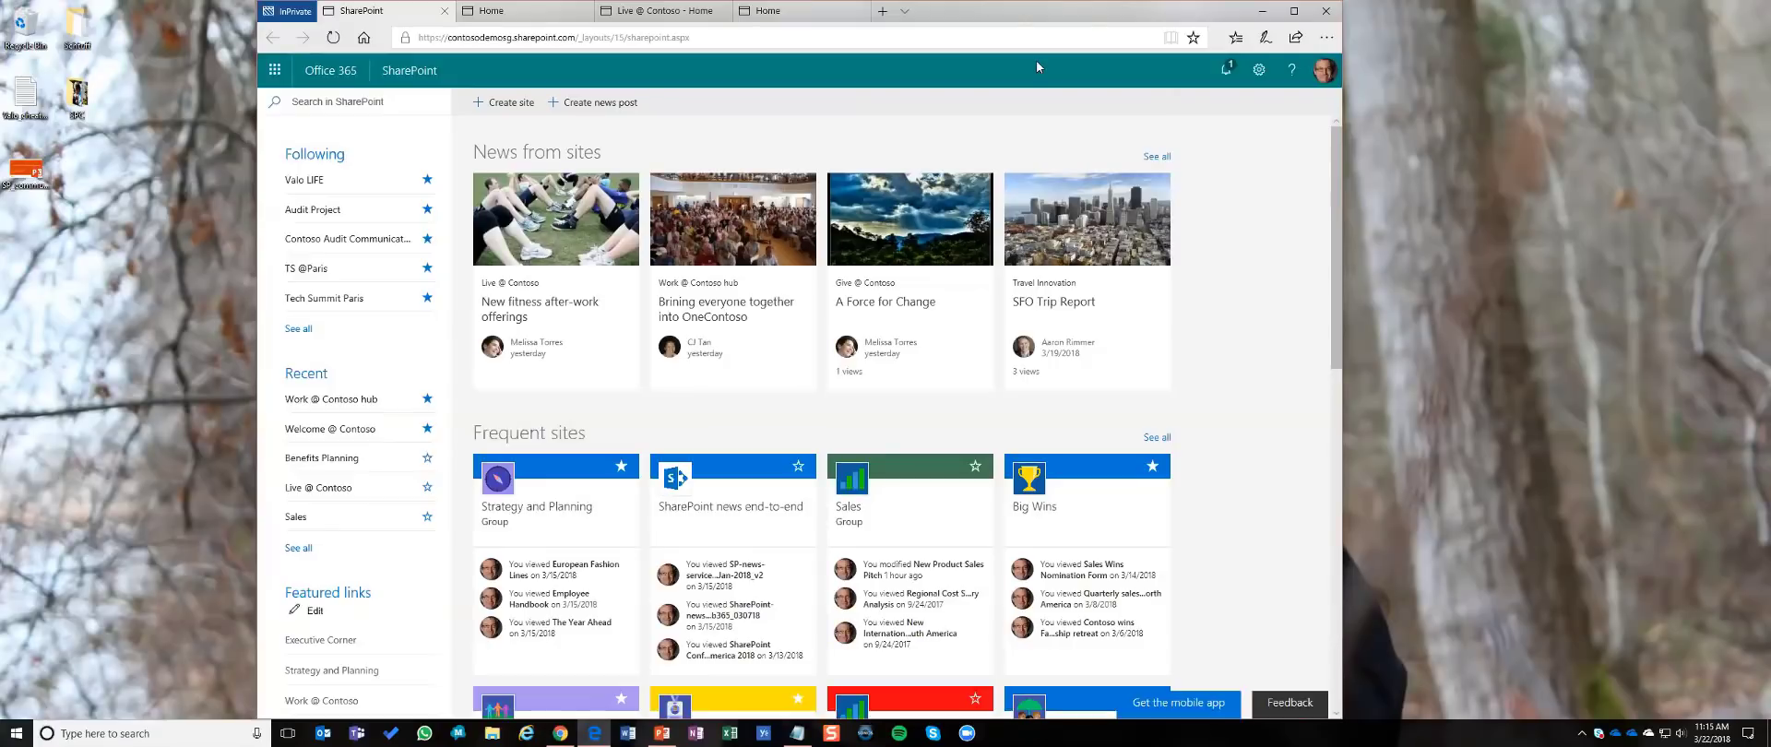
pyautogui.click(273, 72)
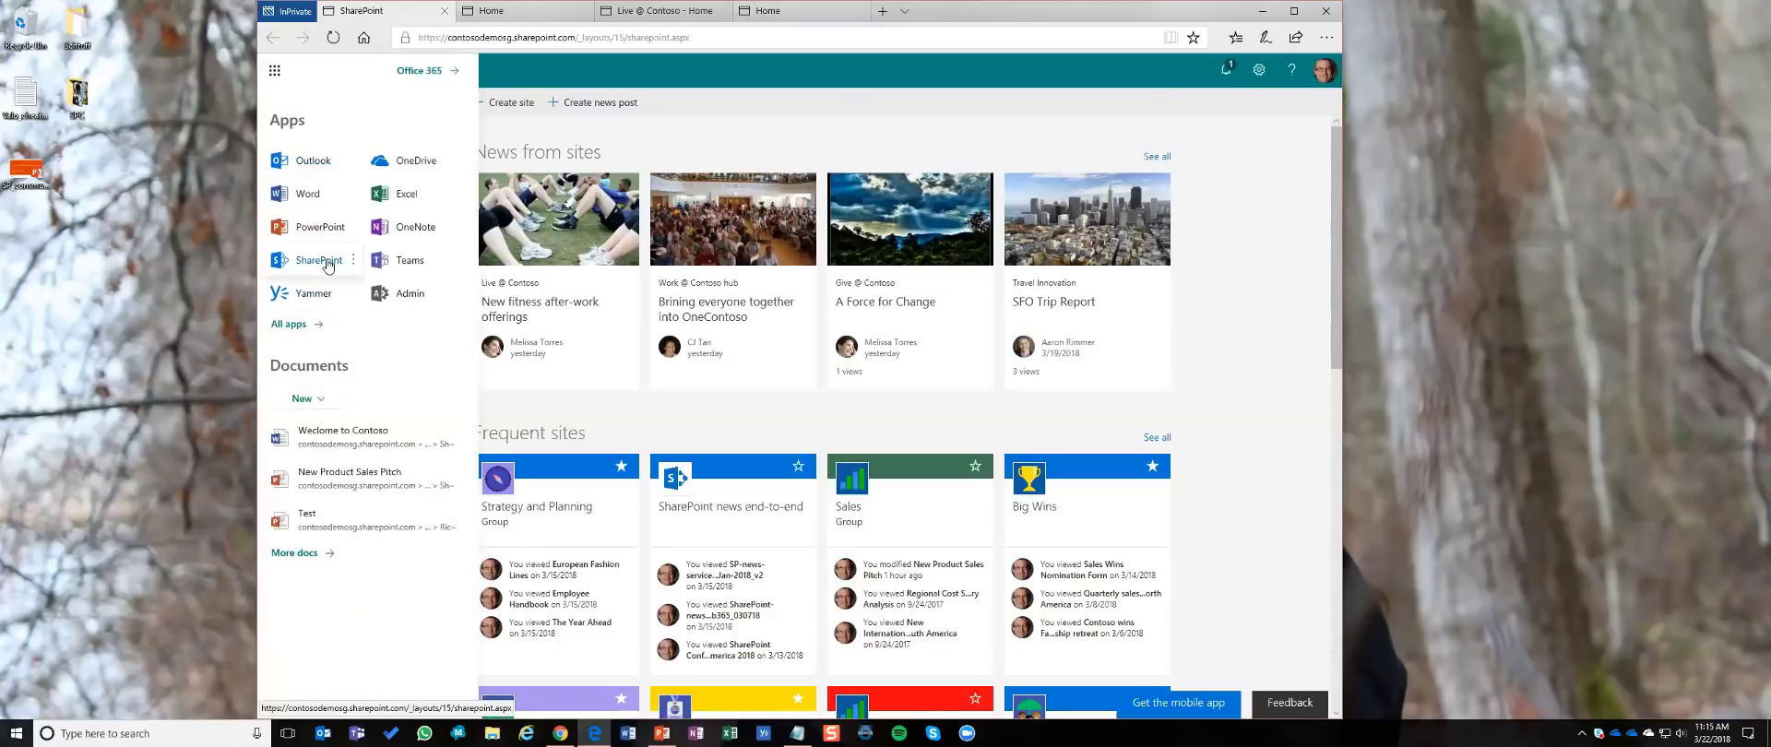
pyautogui.click(328, 263)
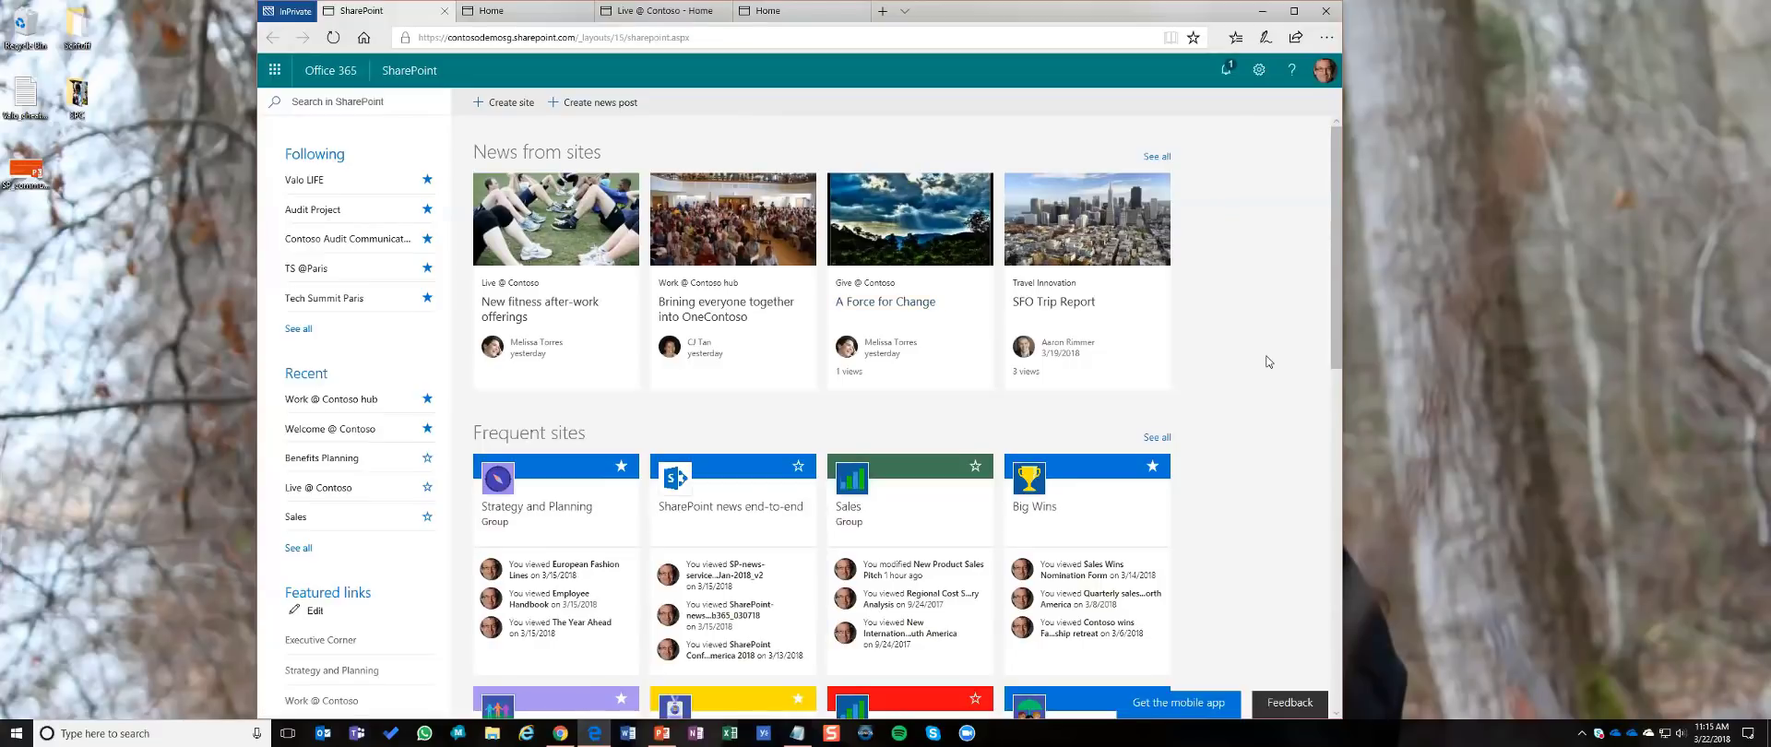
# Step: Expand the contact card of a colleague shown on the Live @ Contoso Frequent sites card
pyautogui.scroll(-3, 1268, 362)
pyautogui.scroll(-2, 1268, 361)
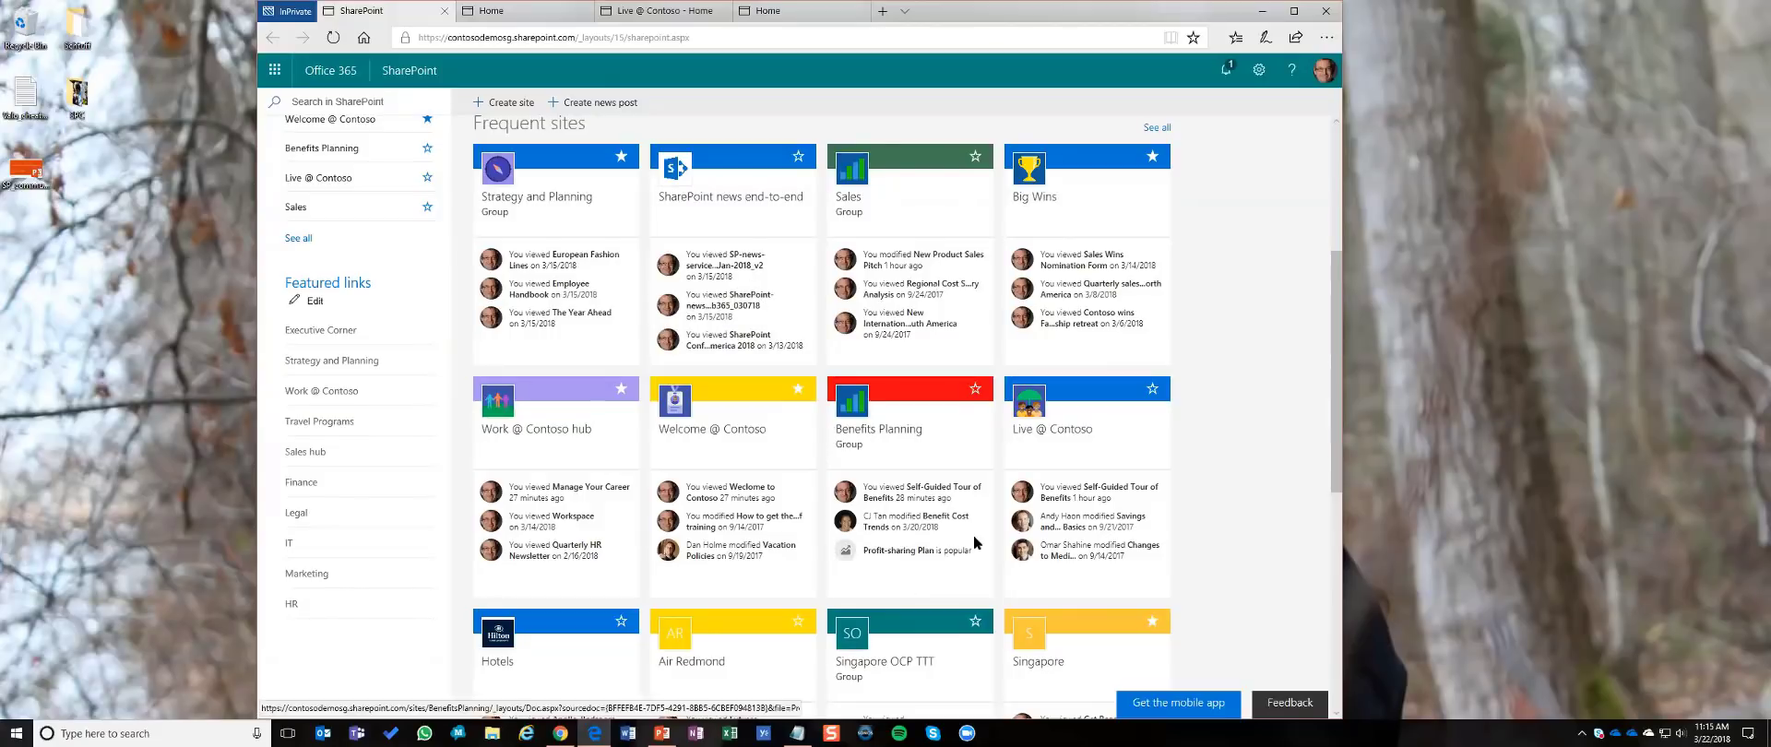
pyautogui.moveTo(1024, 524)
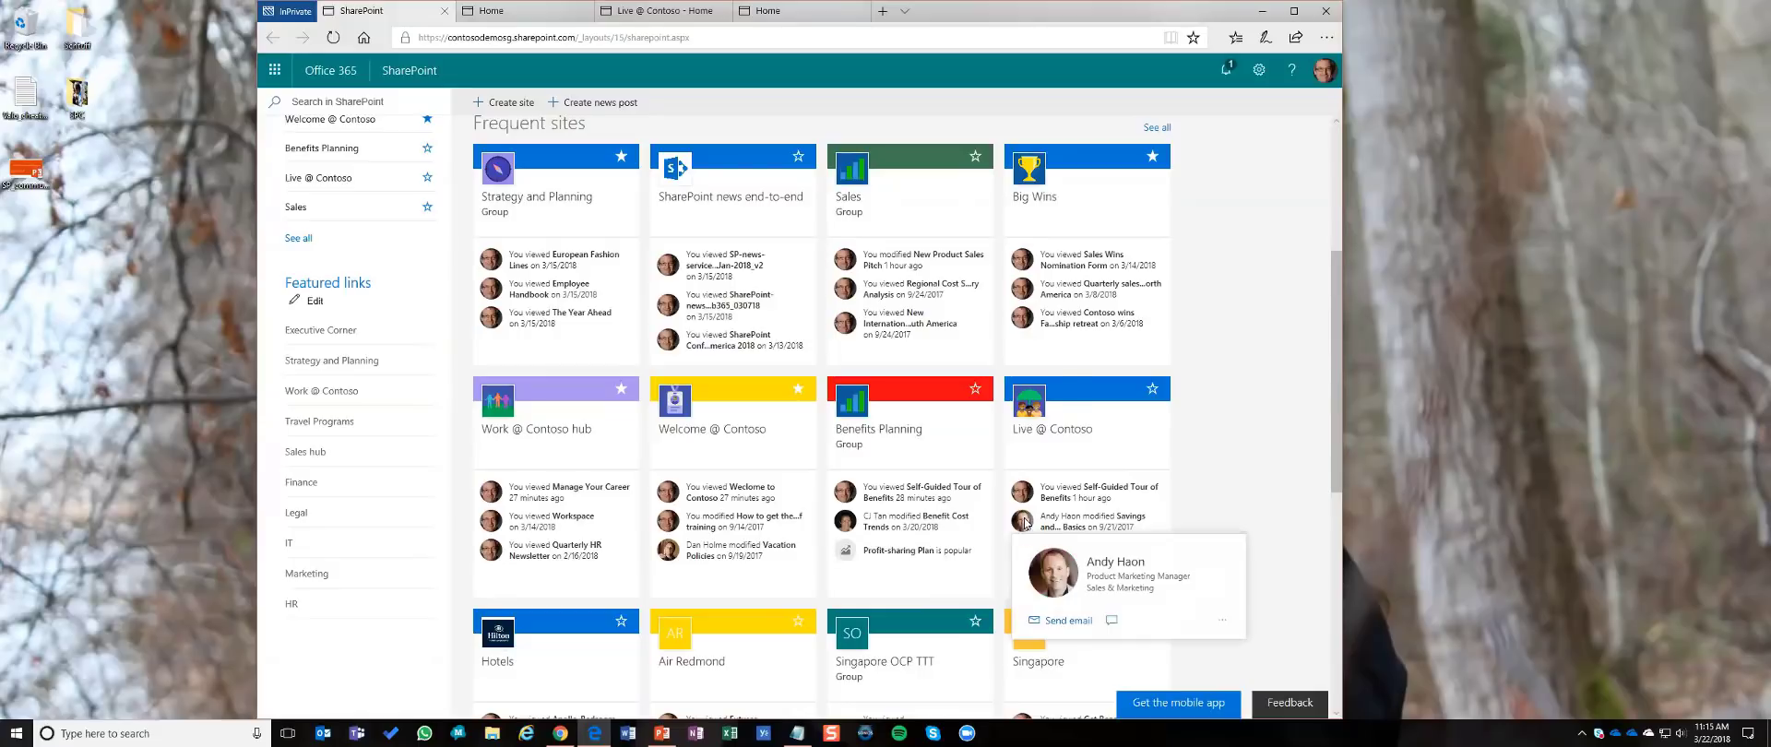
pyautogui.click(1023, 524)
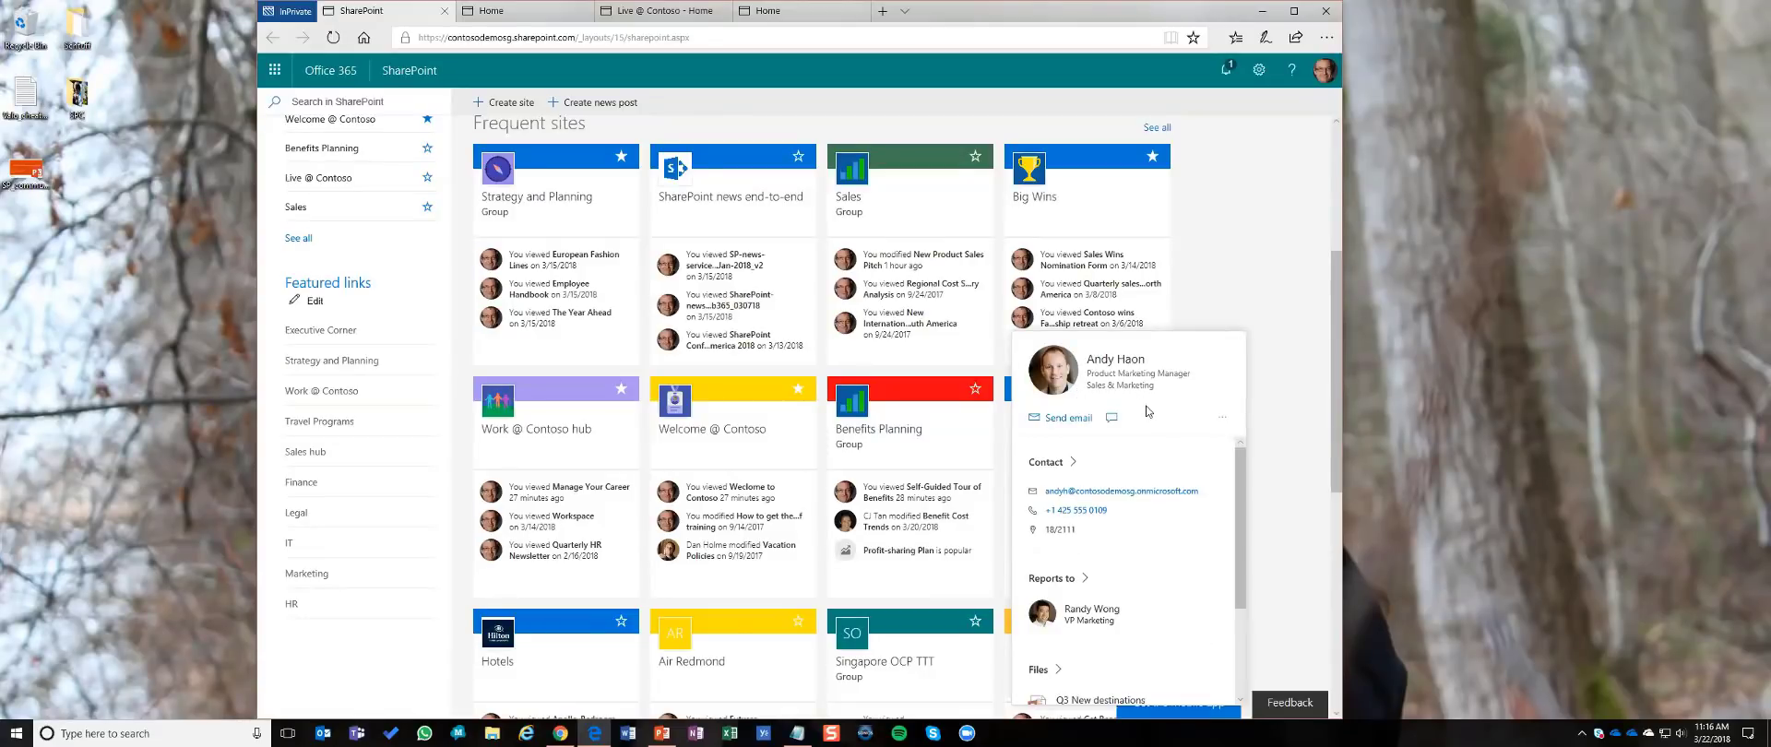
# Step: Browse the colleague's full profile About and Files details, then close it
pyautogui.click(1056, 378)
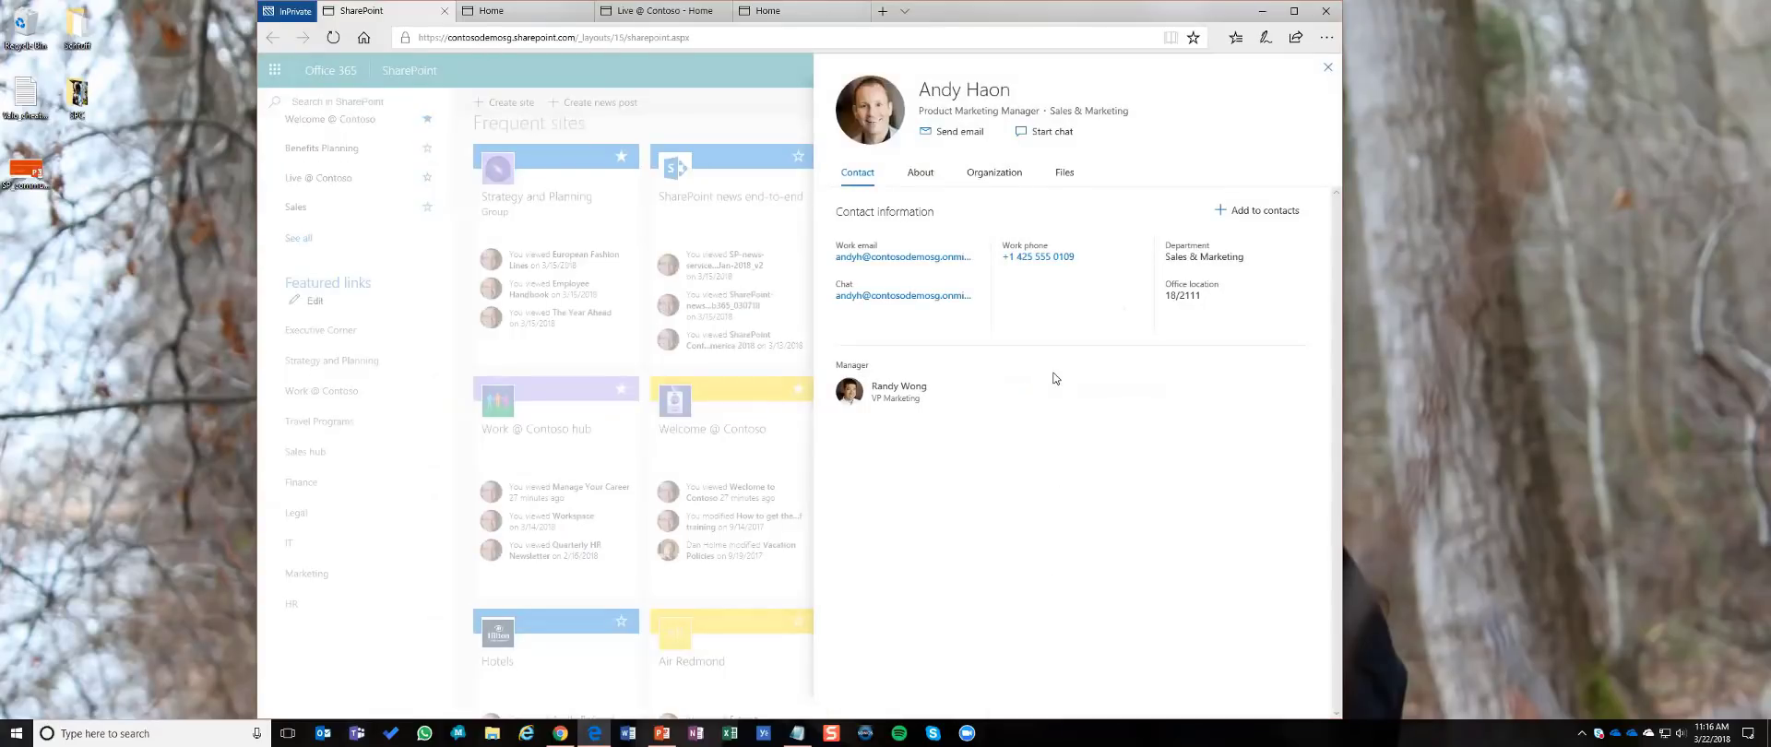
pyautogui.click(922, 175)
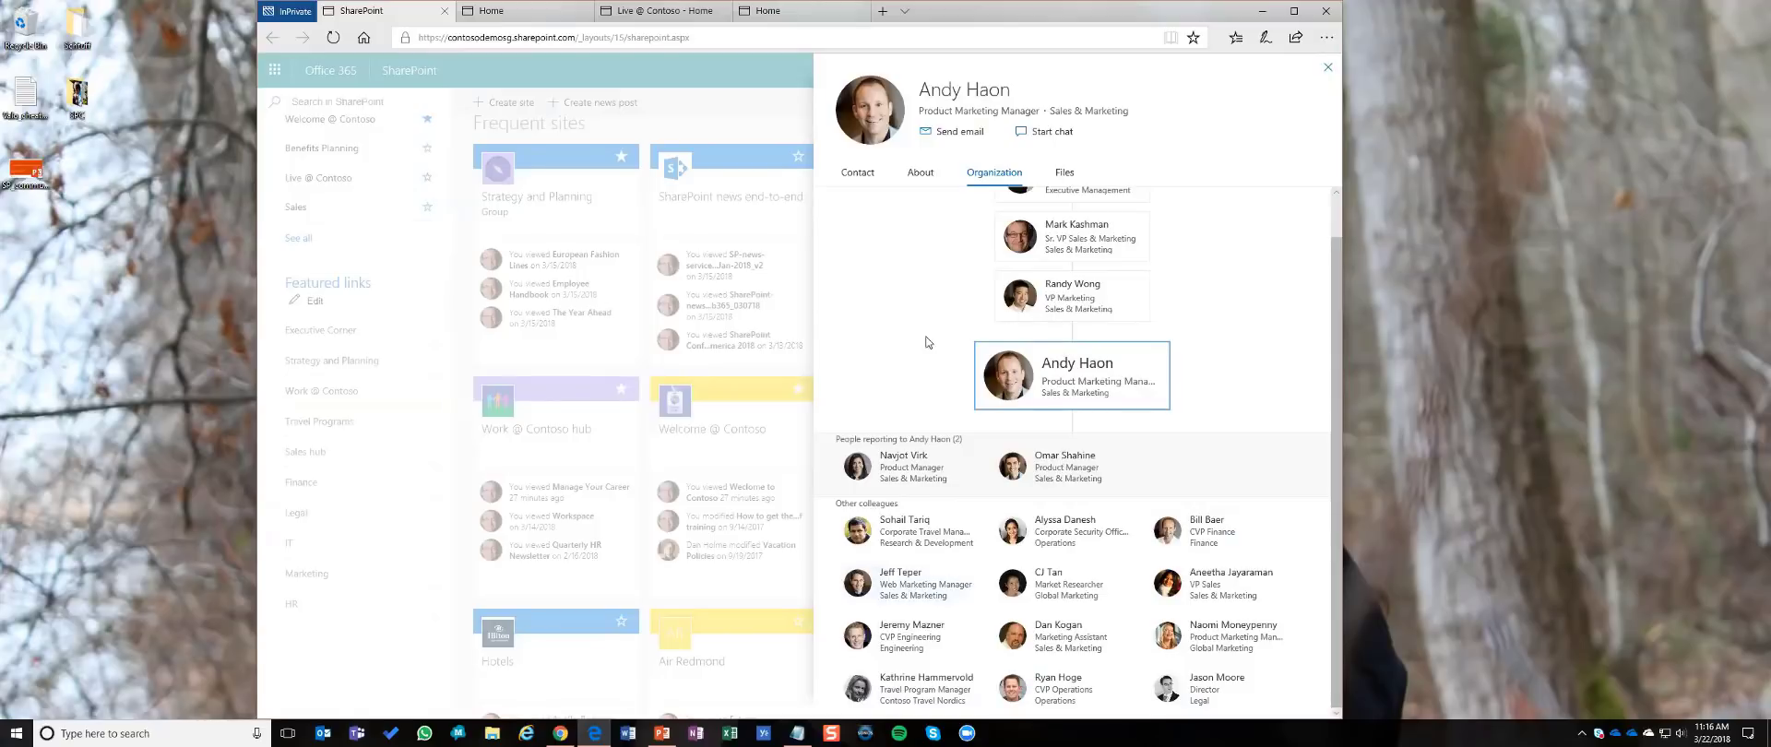
pyautogui.click(1065, 175)
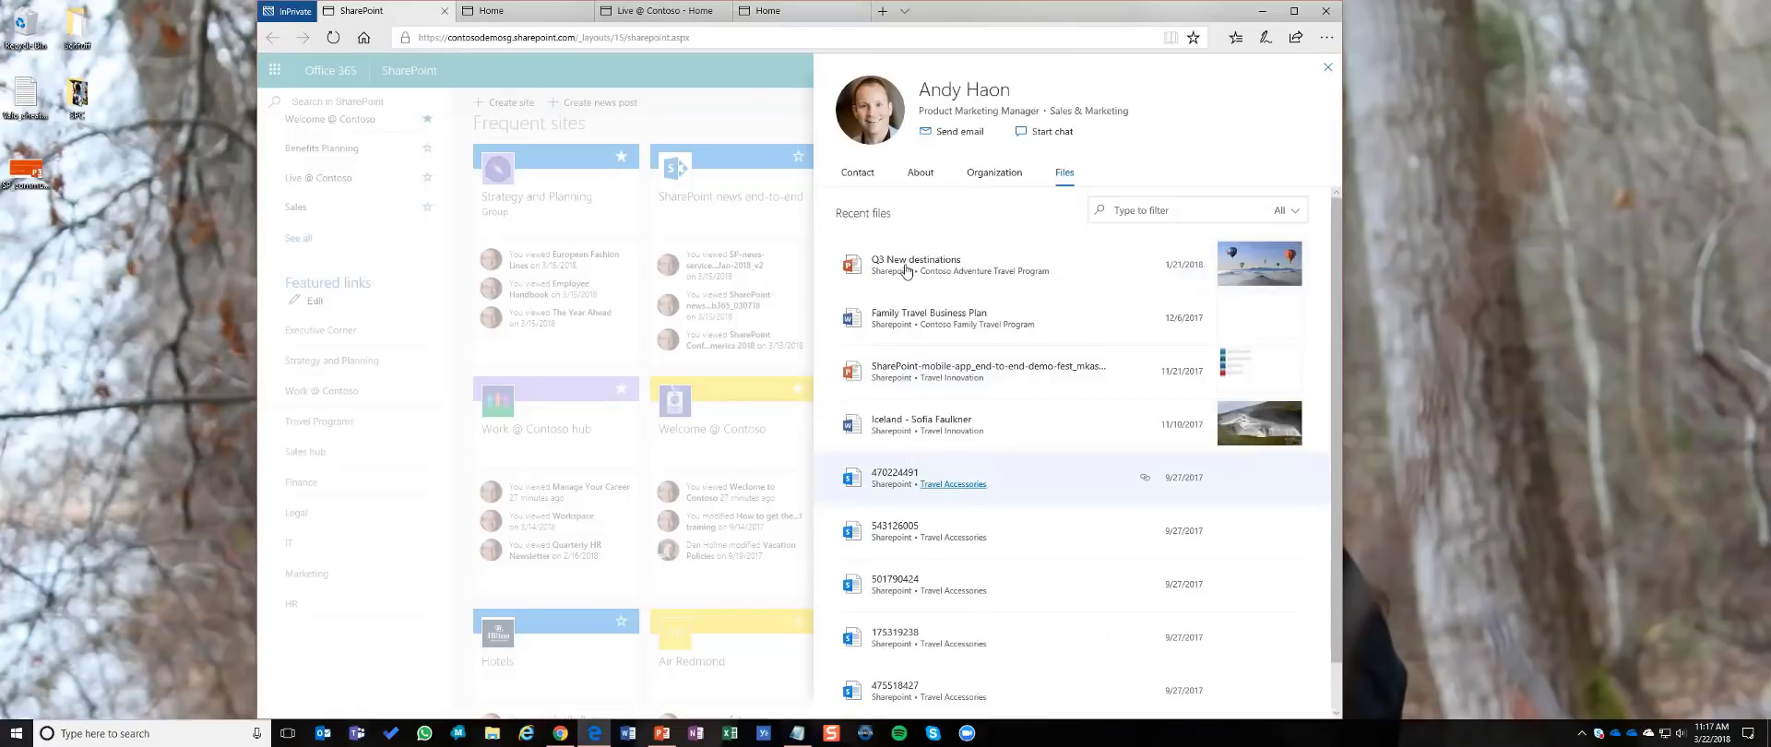
pyautogui.click(742, 128)
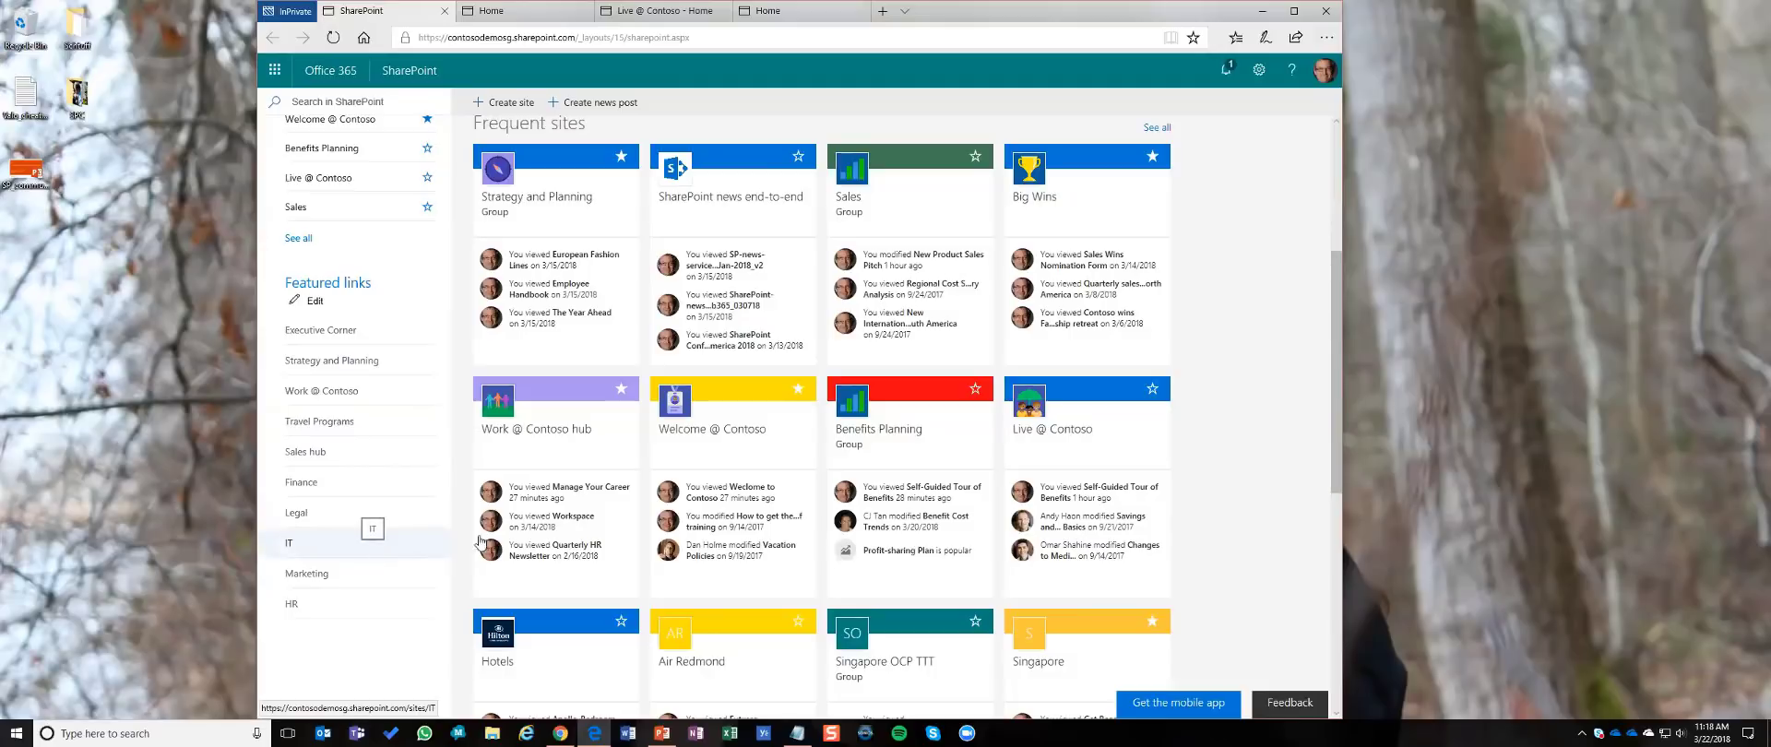
# Step: Return to the top of the SharePoint home page and start creating a new site
pyautogui.scroll(3, 584, 424)
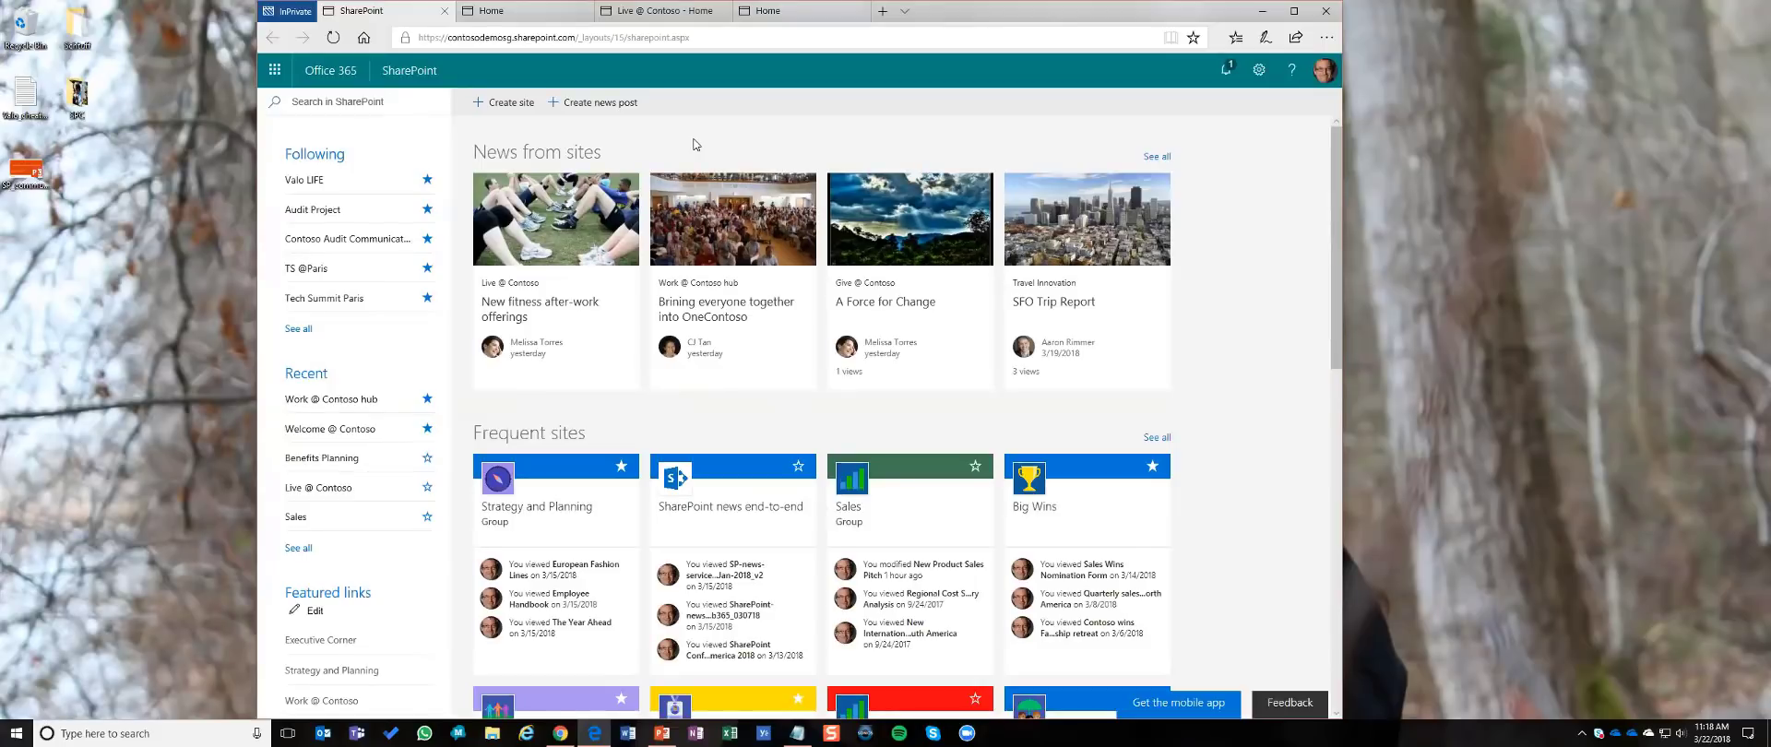
pyautogui.click(510, 104)
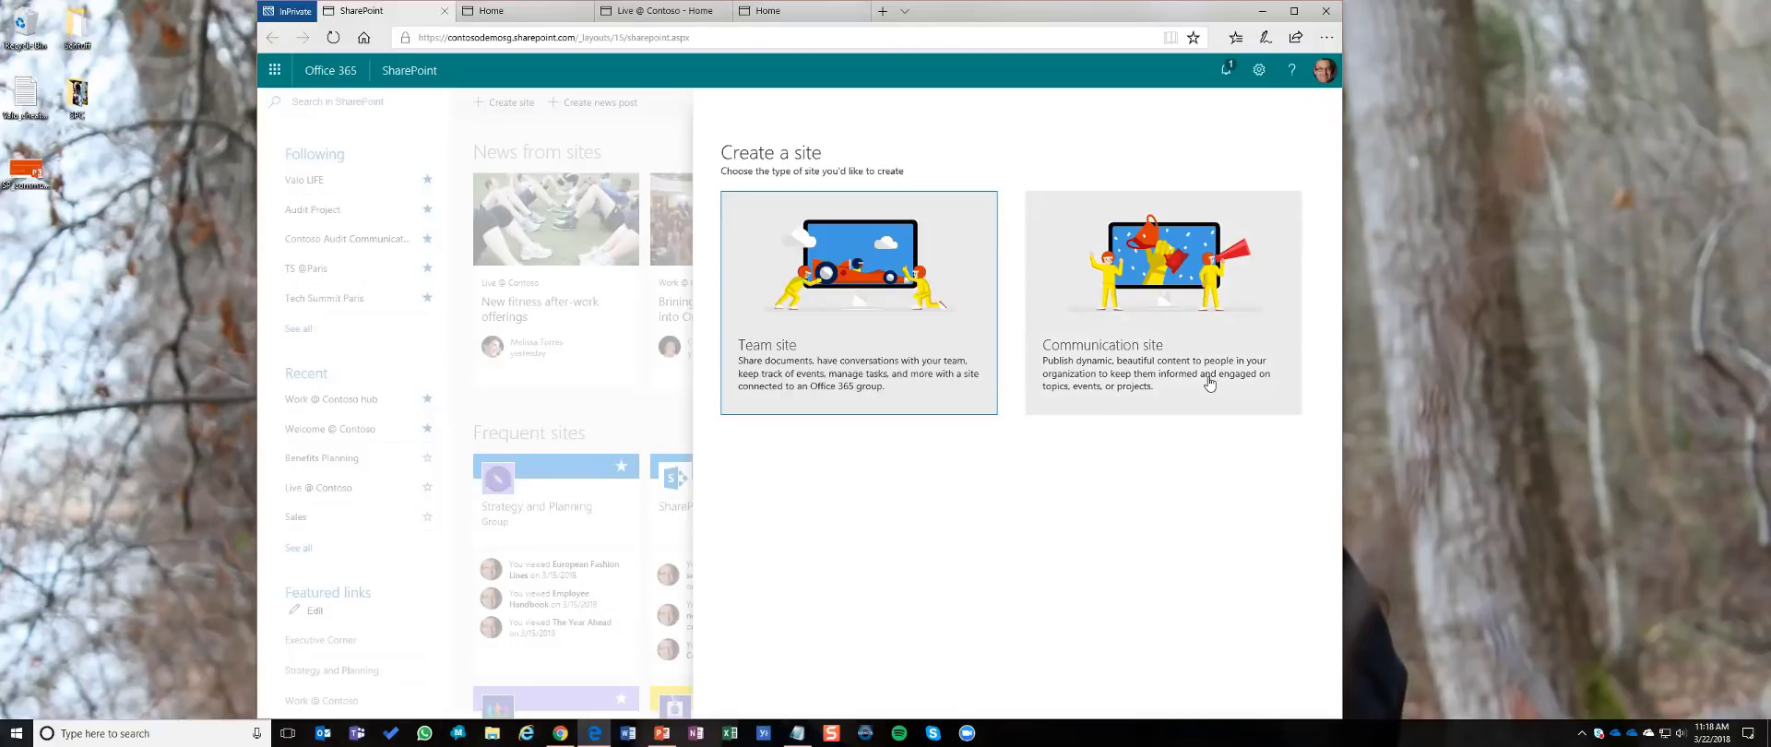
# Step: Choose a Communication site using the Contoso Department Site design
pyautogui.click(1163, 367)
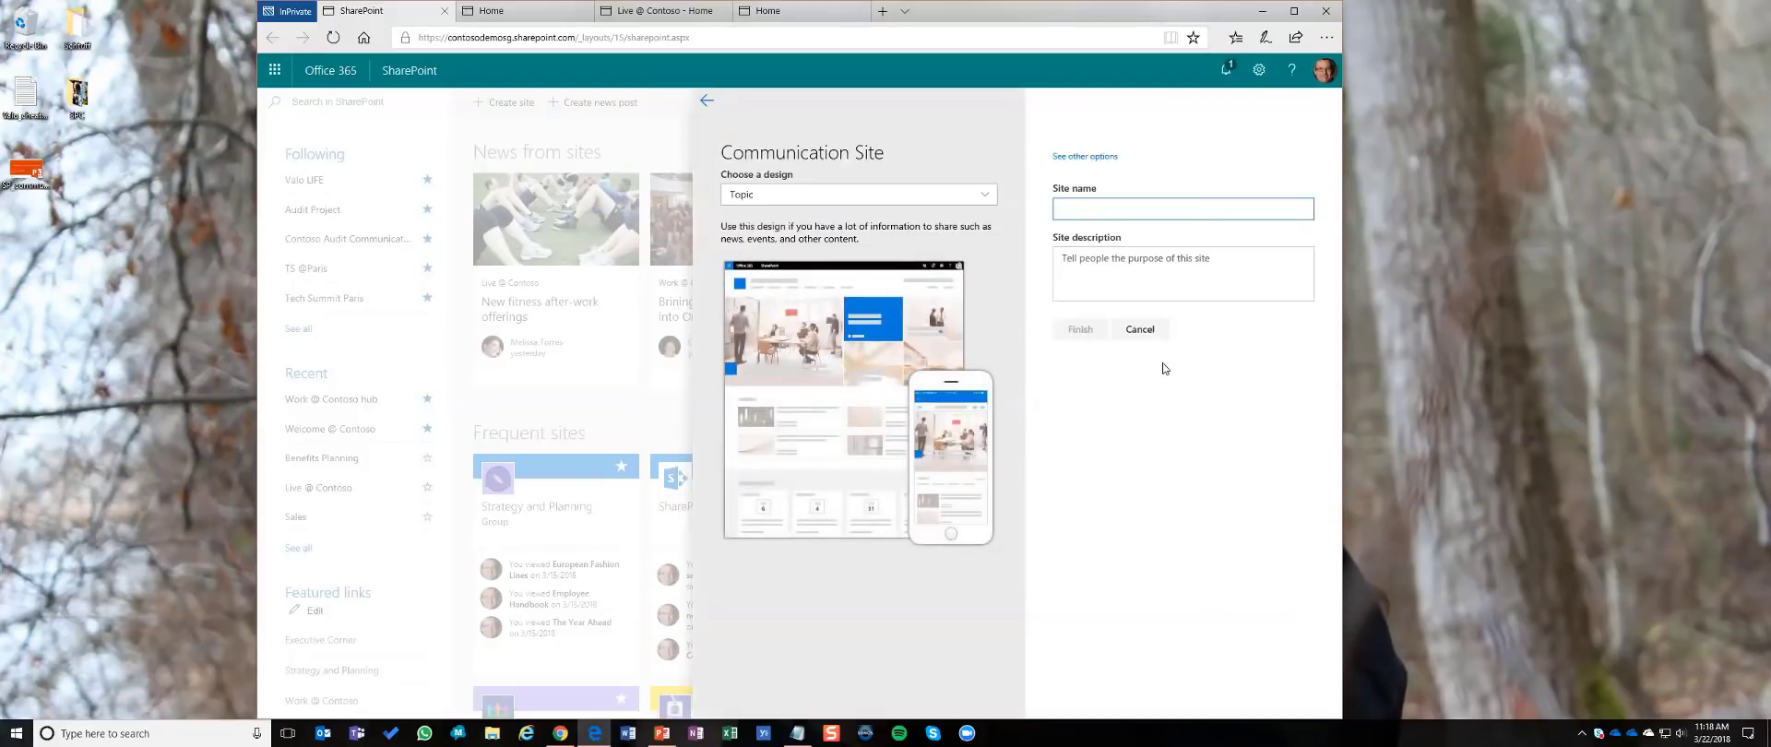
pyautogui.click(985, 195)
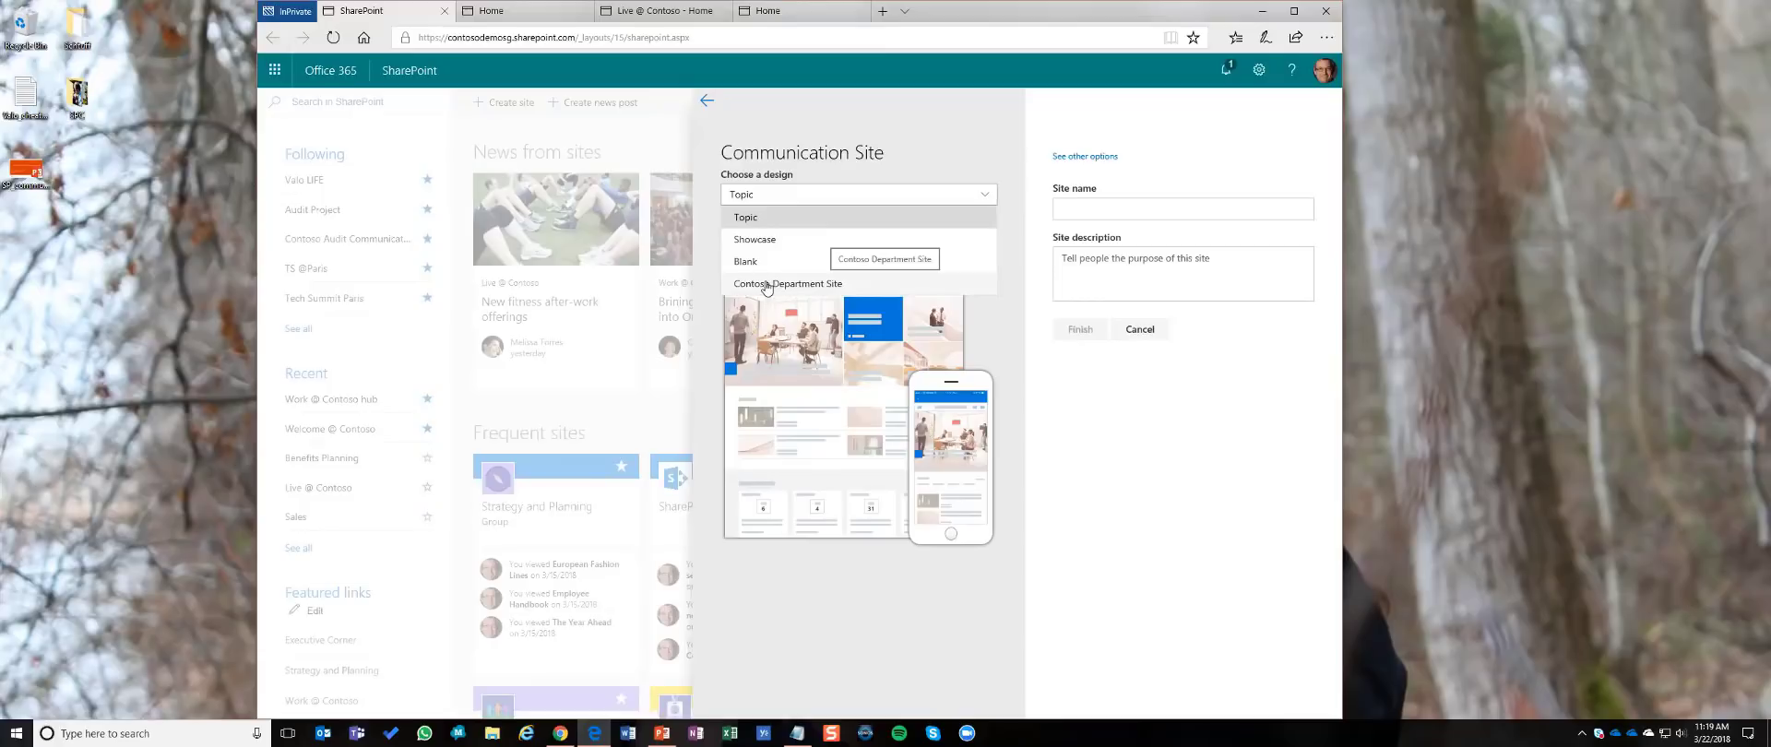
pyautogui.click(863, 286)
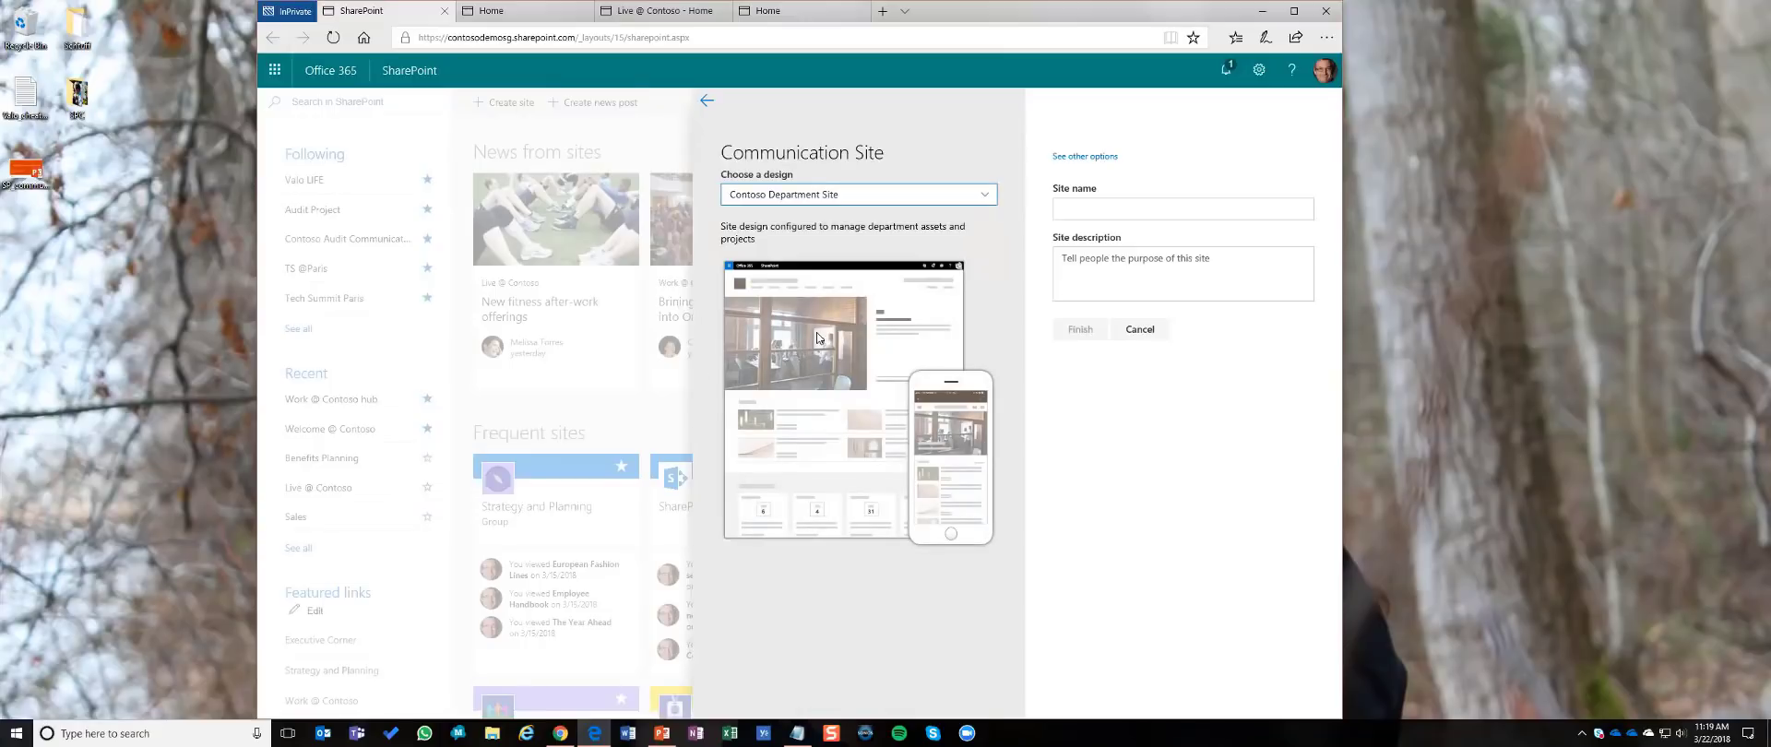
pyautogui.click(1110, 209)
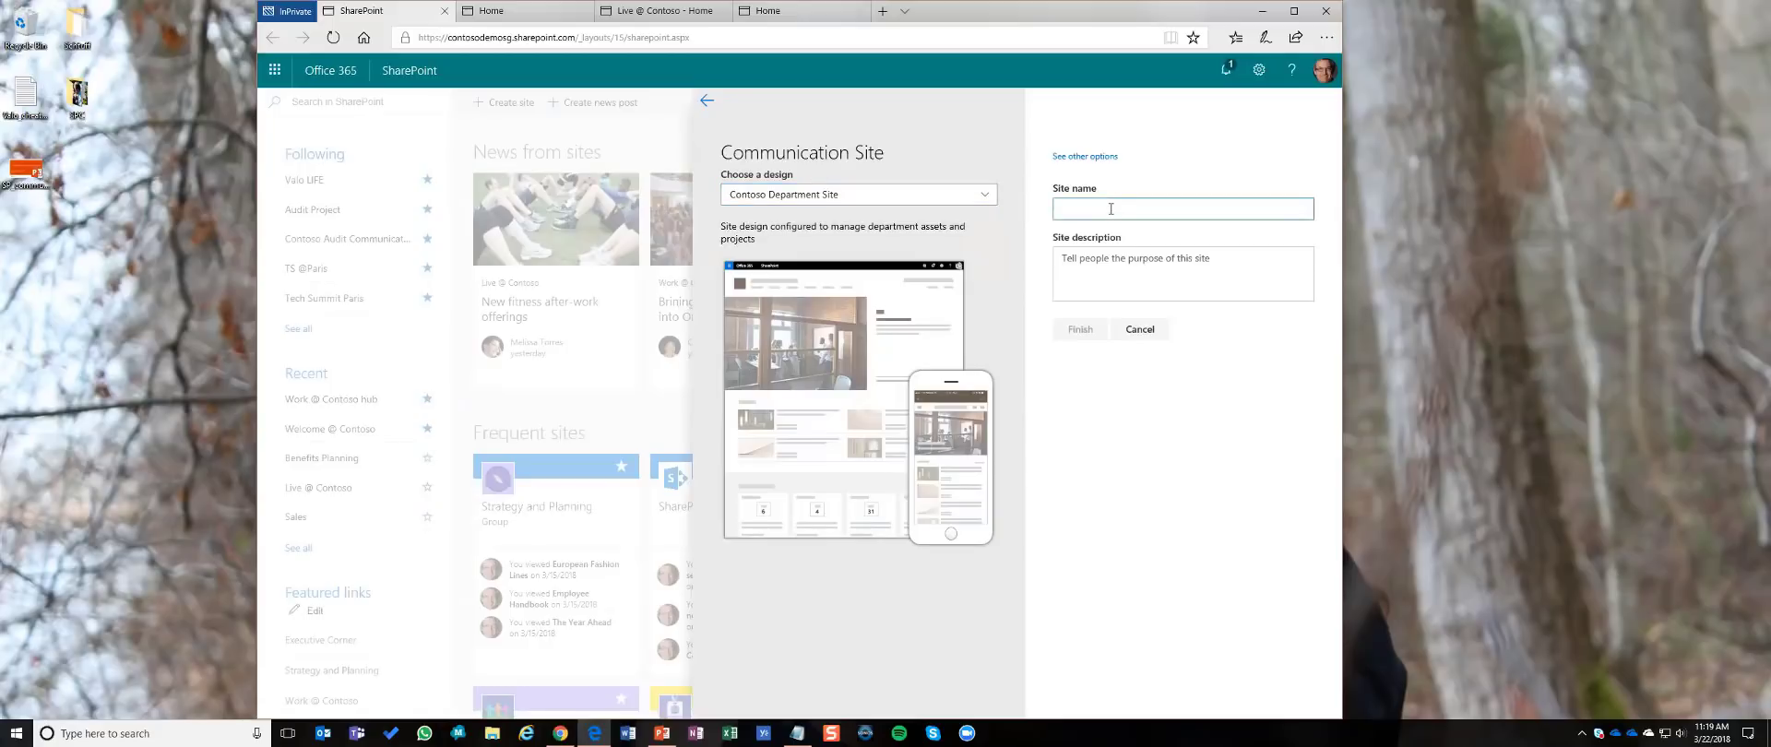
# Step: Name the site 'Valo SAMPLE', classify it General Purpose, and create it
pyautogui.write('V')
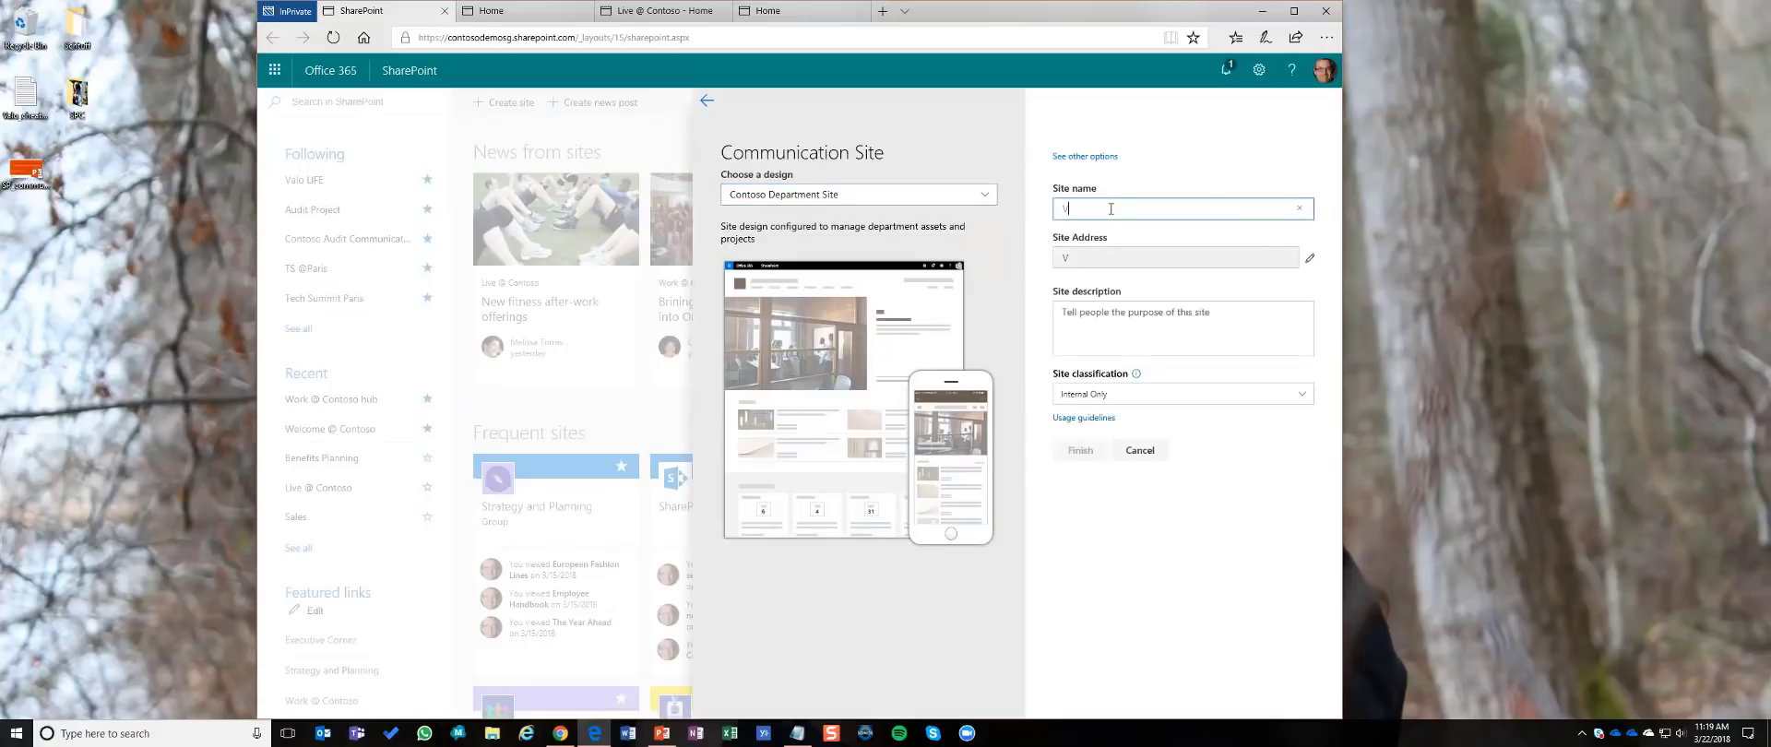
pyautogui.write('alo SAMPLE')
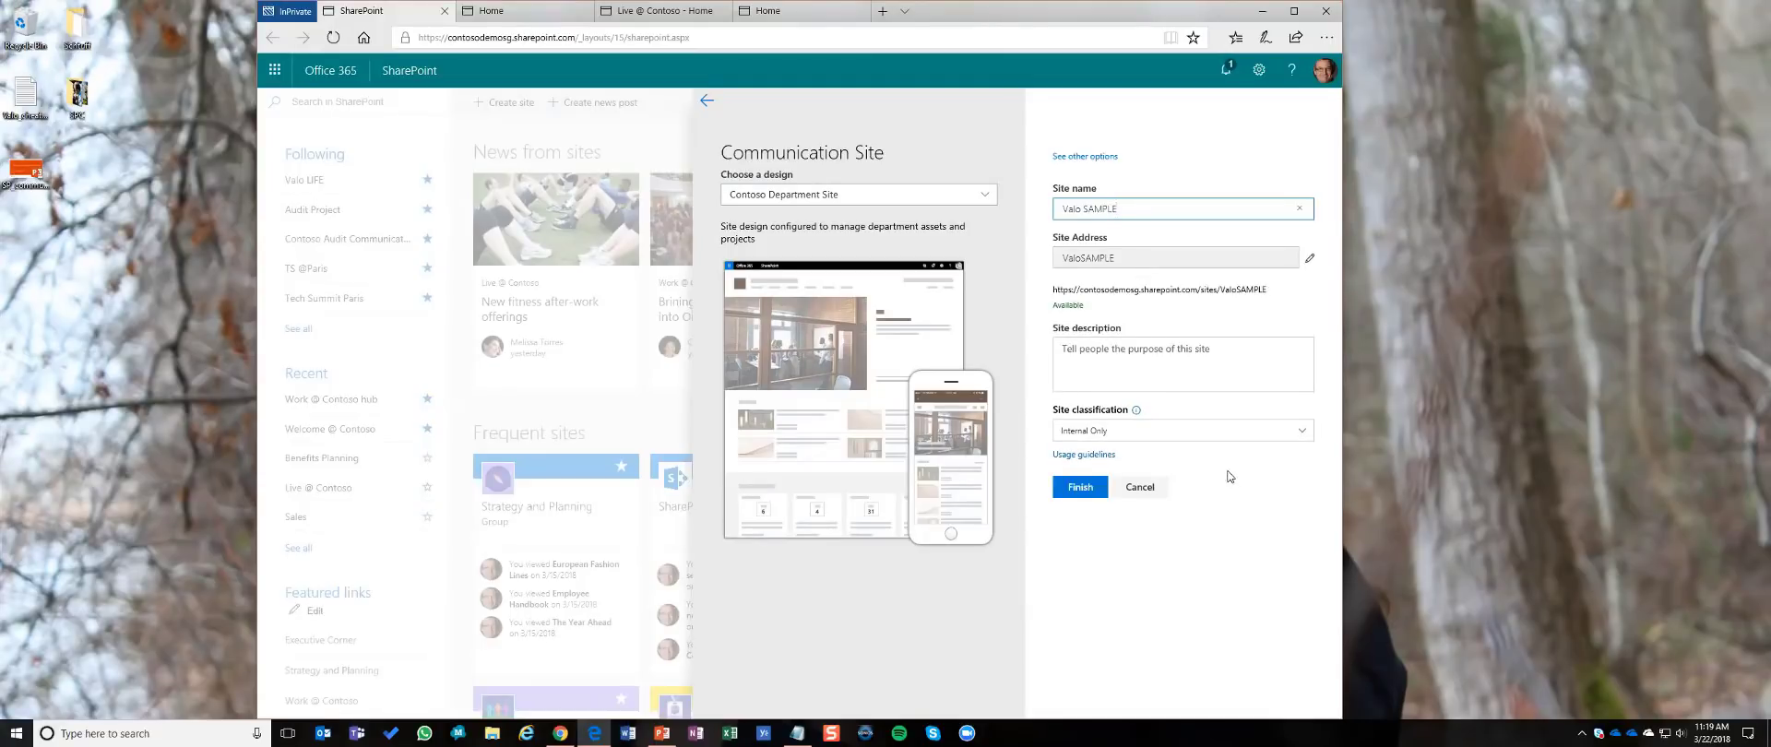
pyautogui.click(1140, 435)
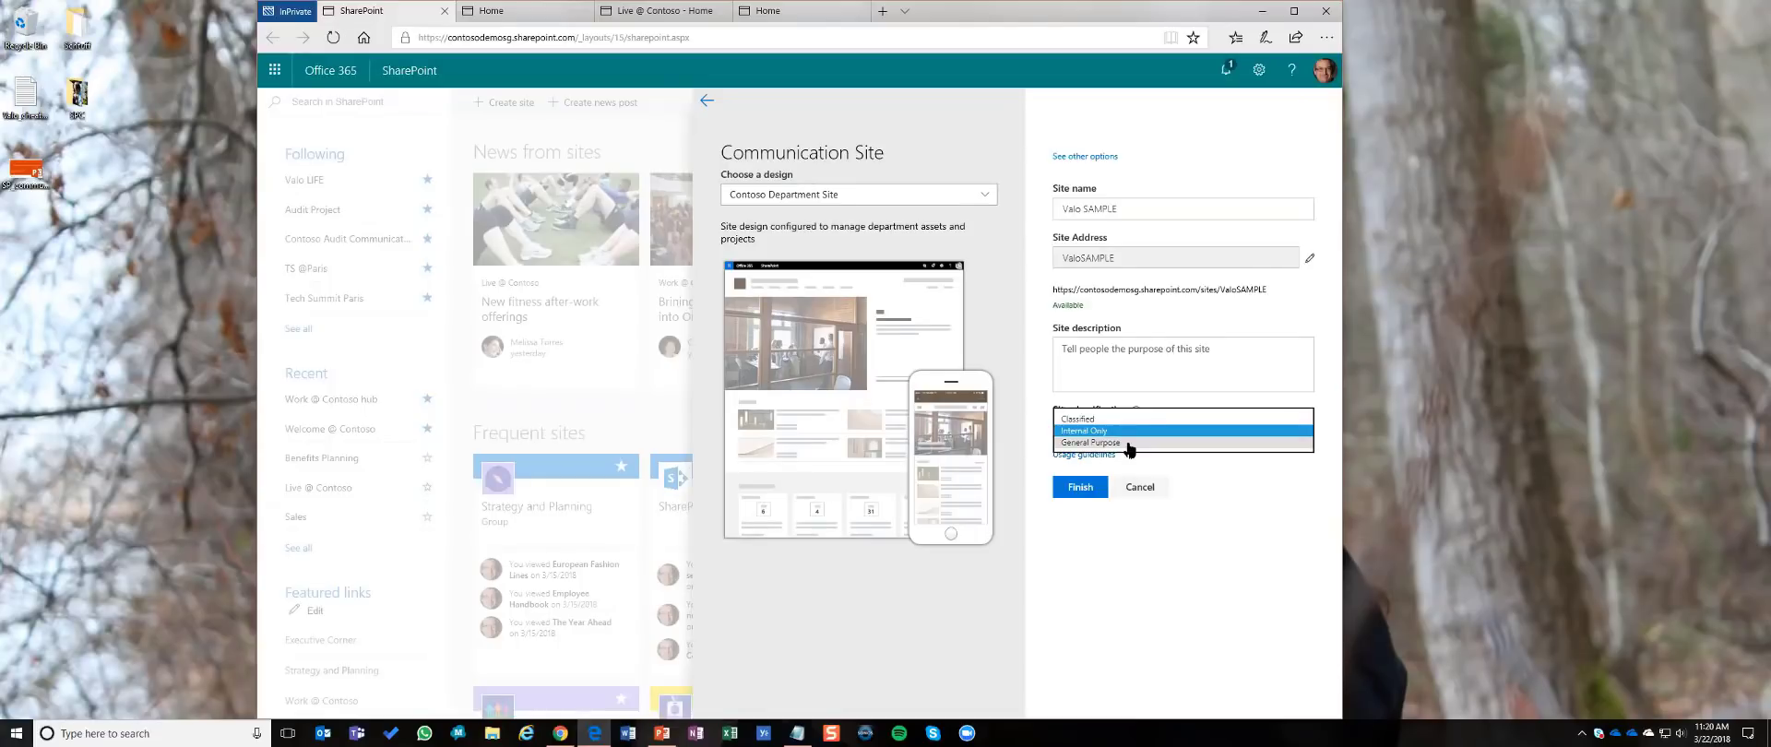
pyautogui.click(1129, 443)
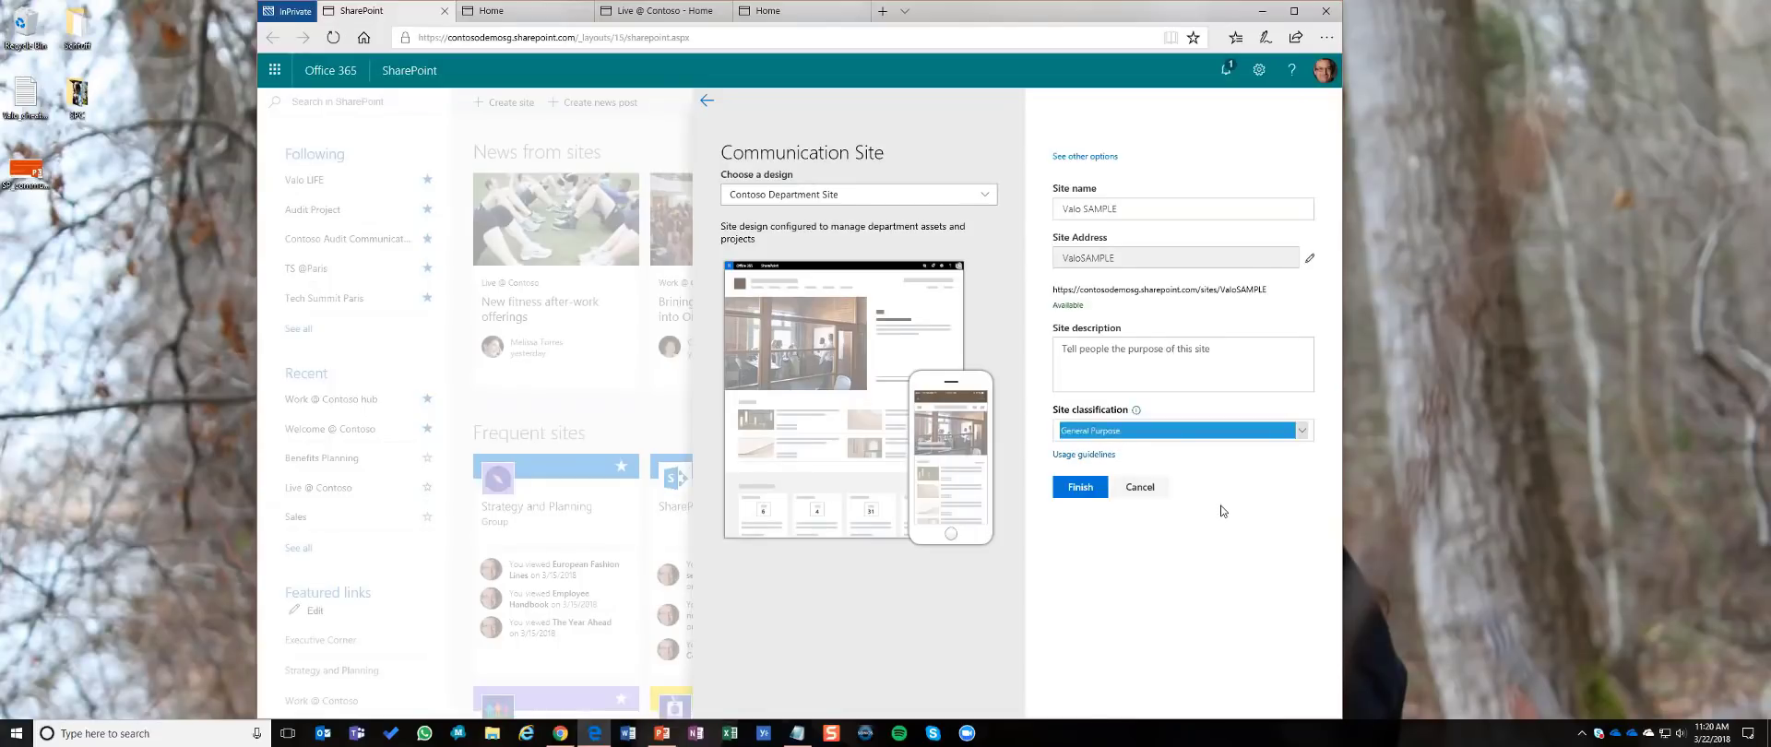
pyautogui.click(1076, 489)
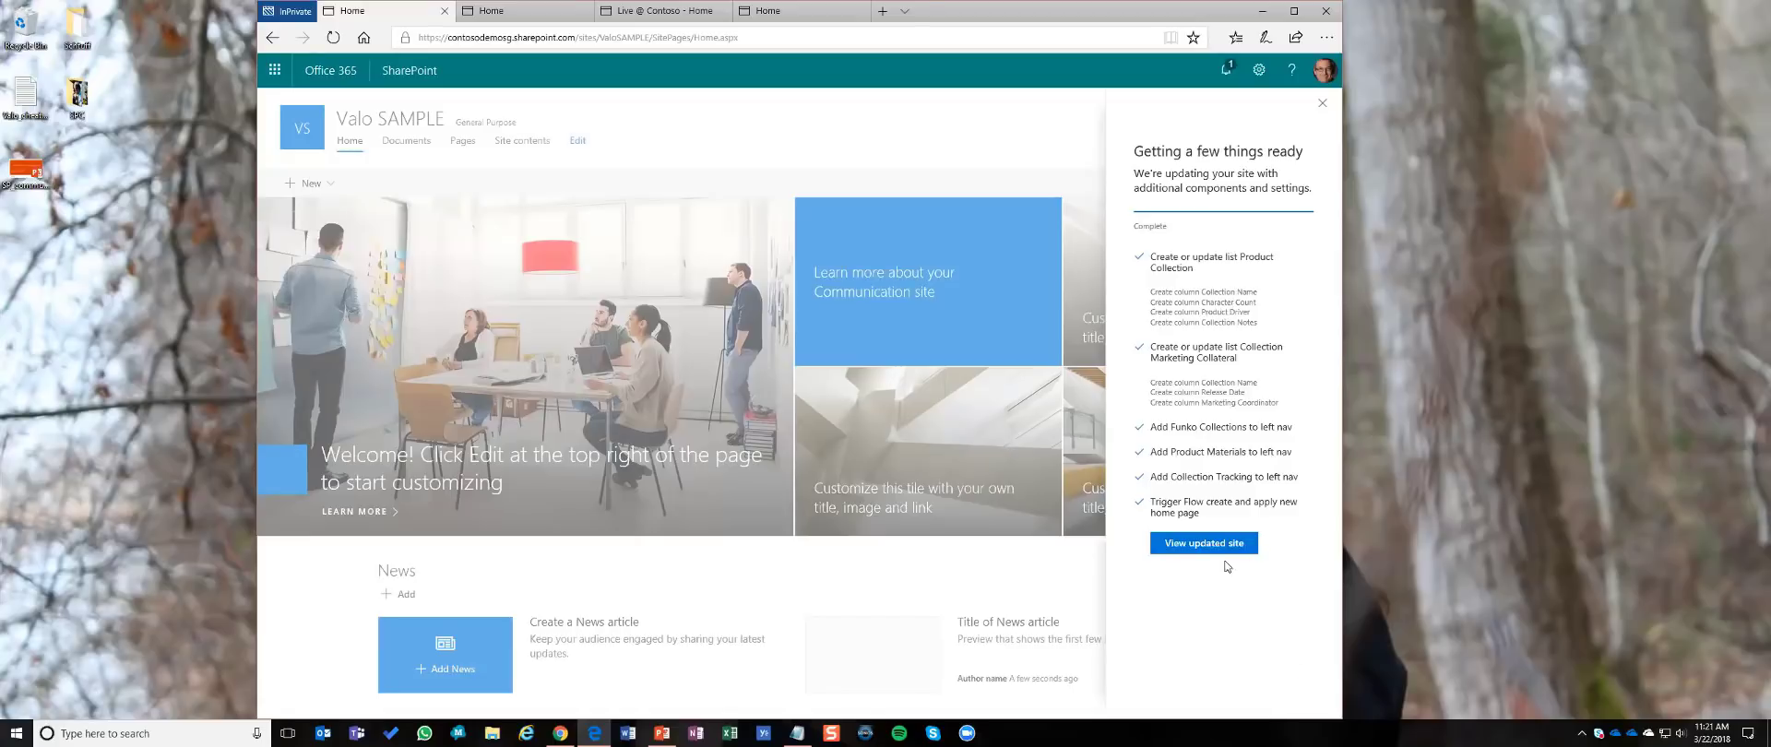
# Step: Reload Valo SAMPLE once its new lists, navigation links and home page are applied
pyautogui.click(1196, 544)
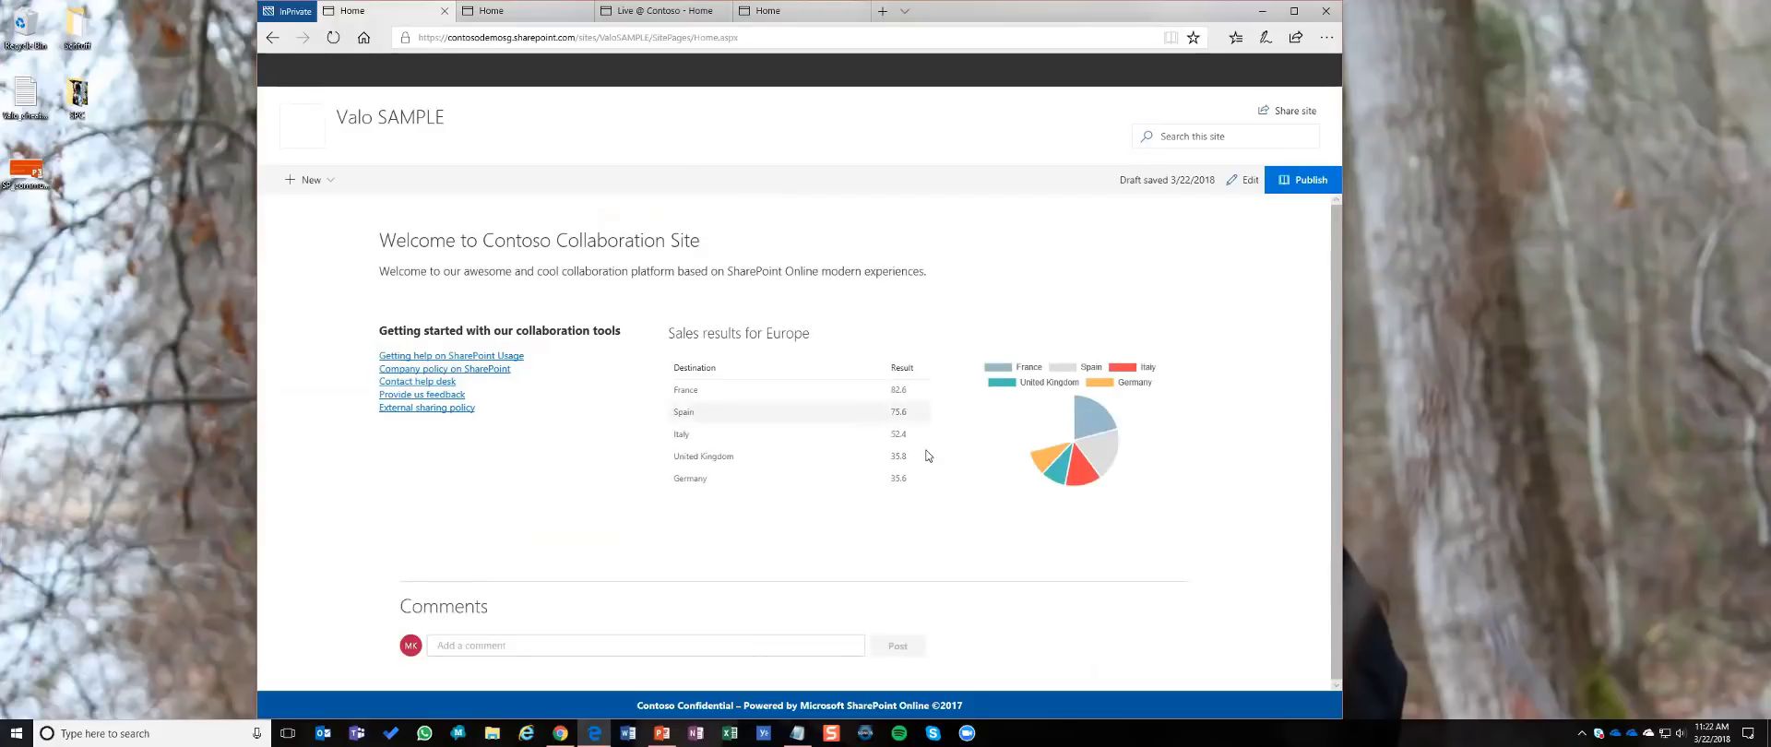
pyautogui.moveTo(1083, 457)
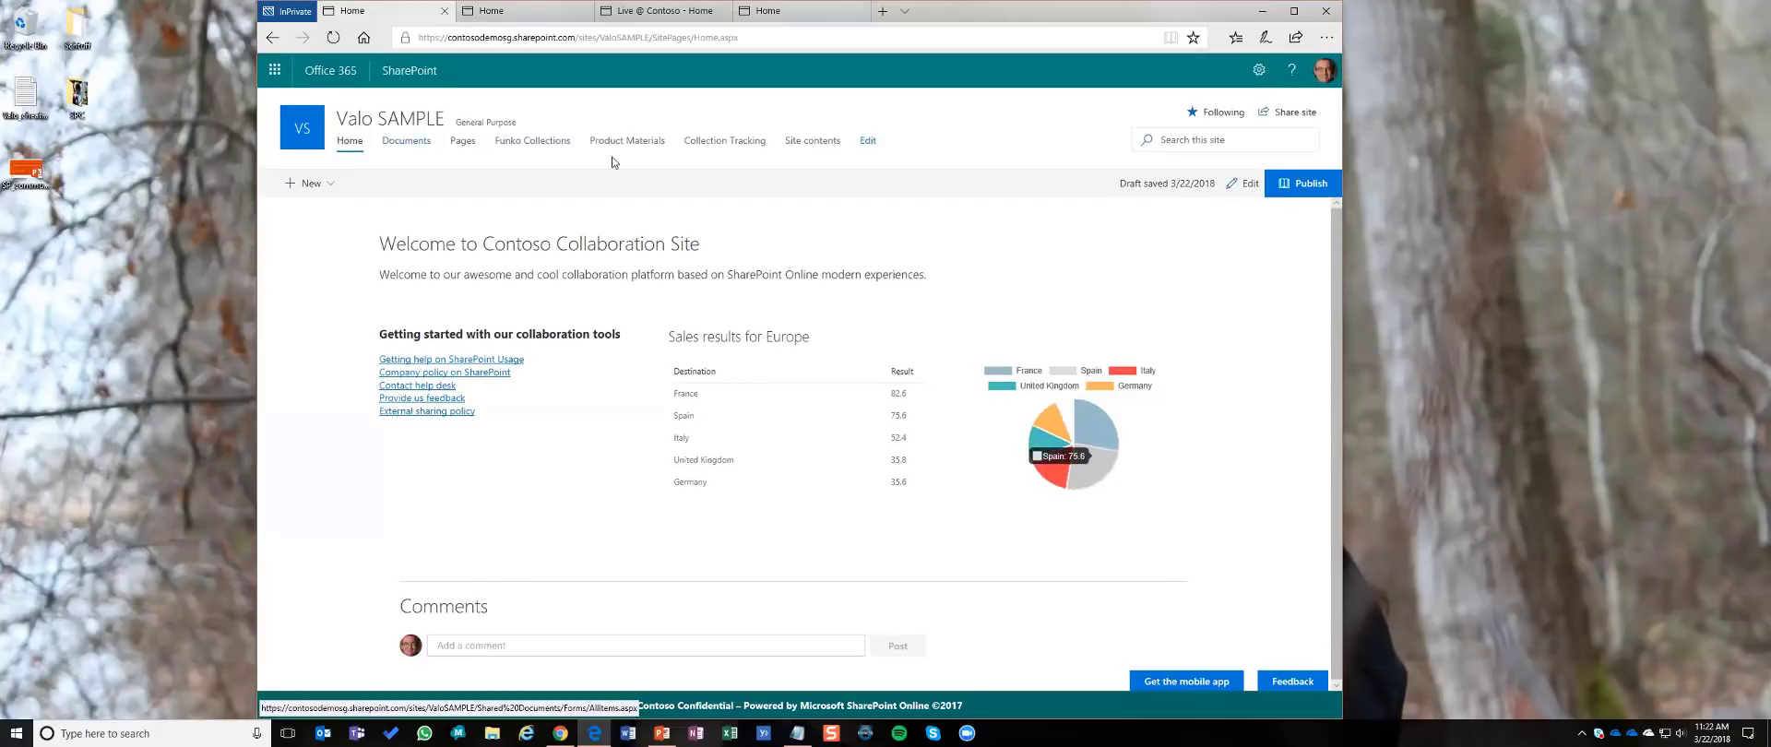
pyautogui.click(330, 185)
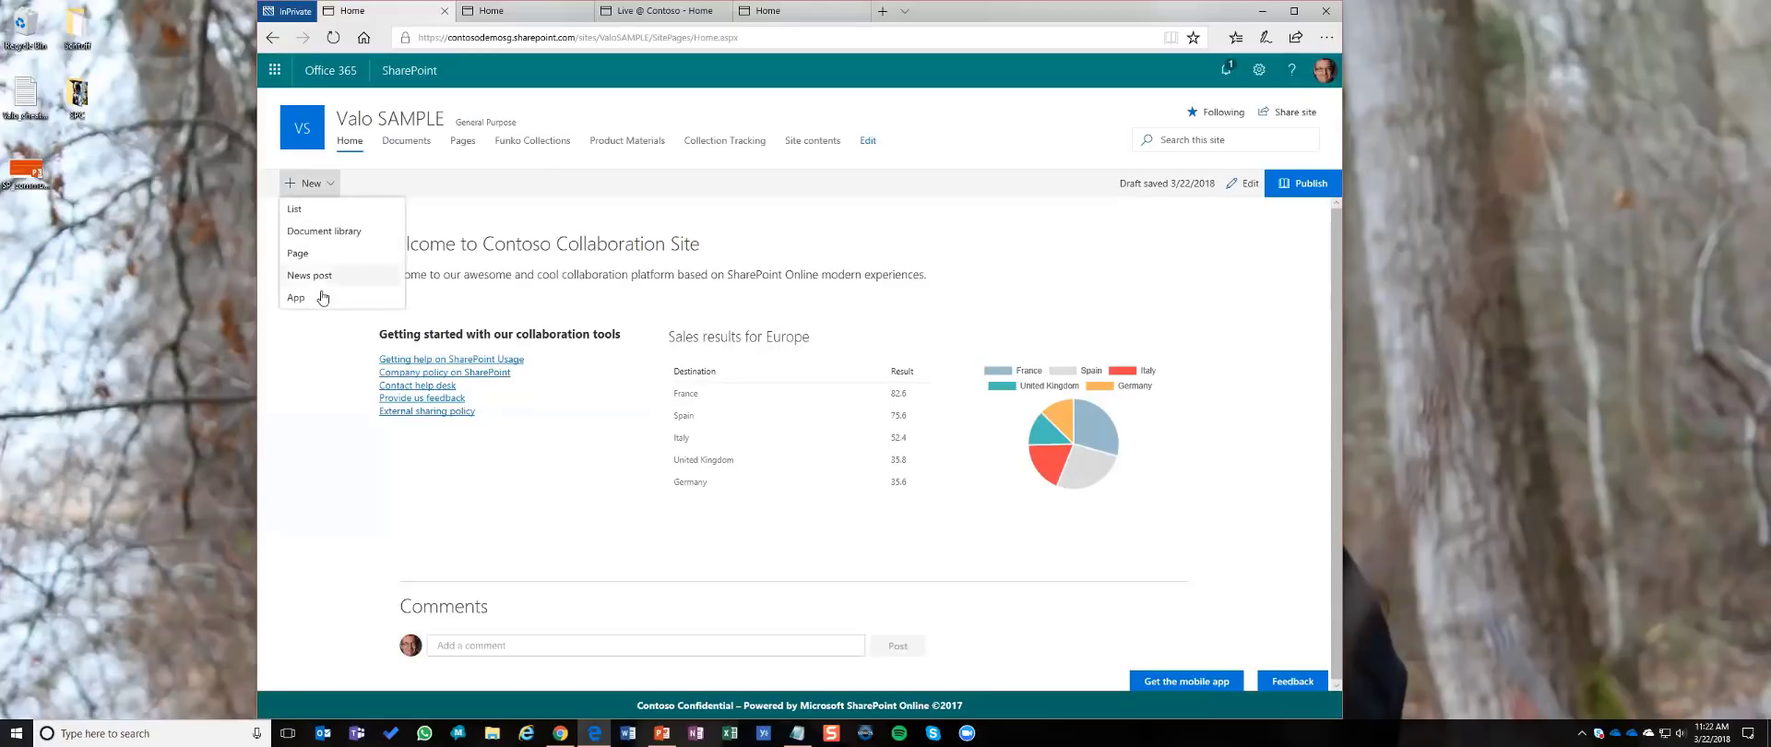
pyautogui.click(313, 381)
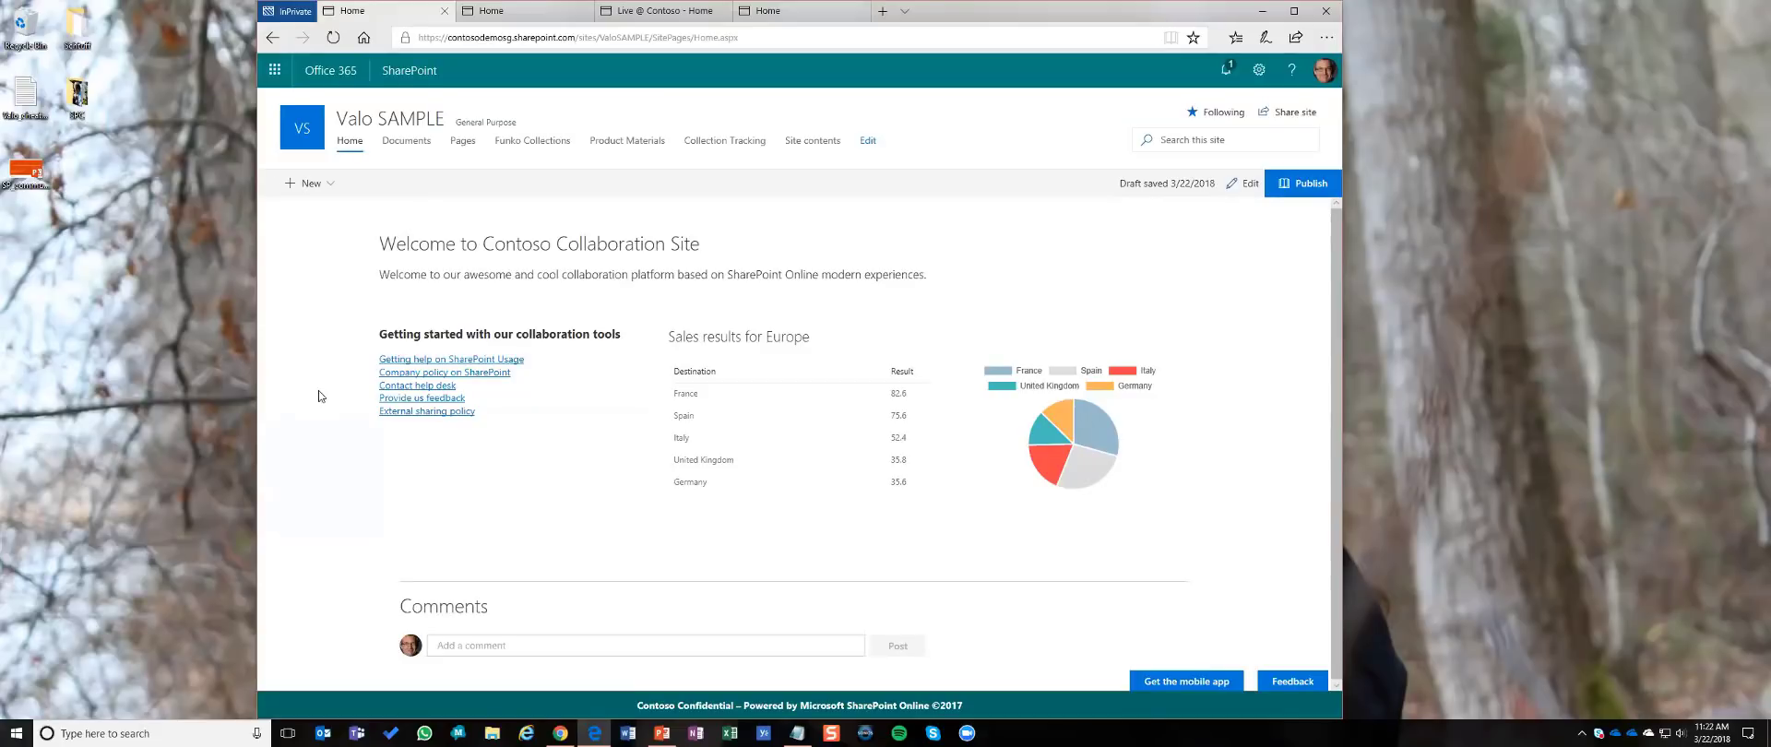
# Step: Switch to the Valo LIFE tab, review its home page, and put it in edit mode
pyautogui.click(522, 13)
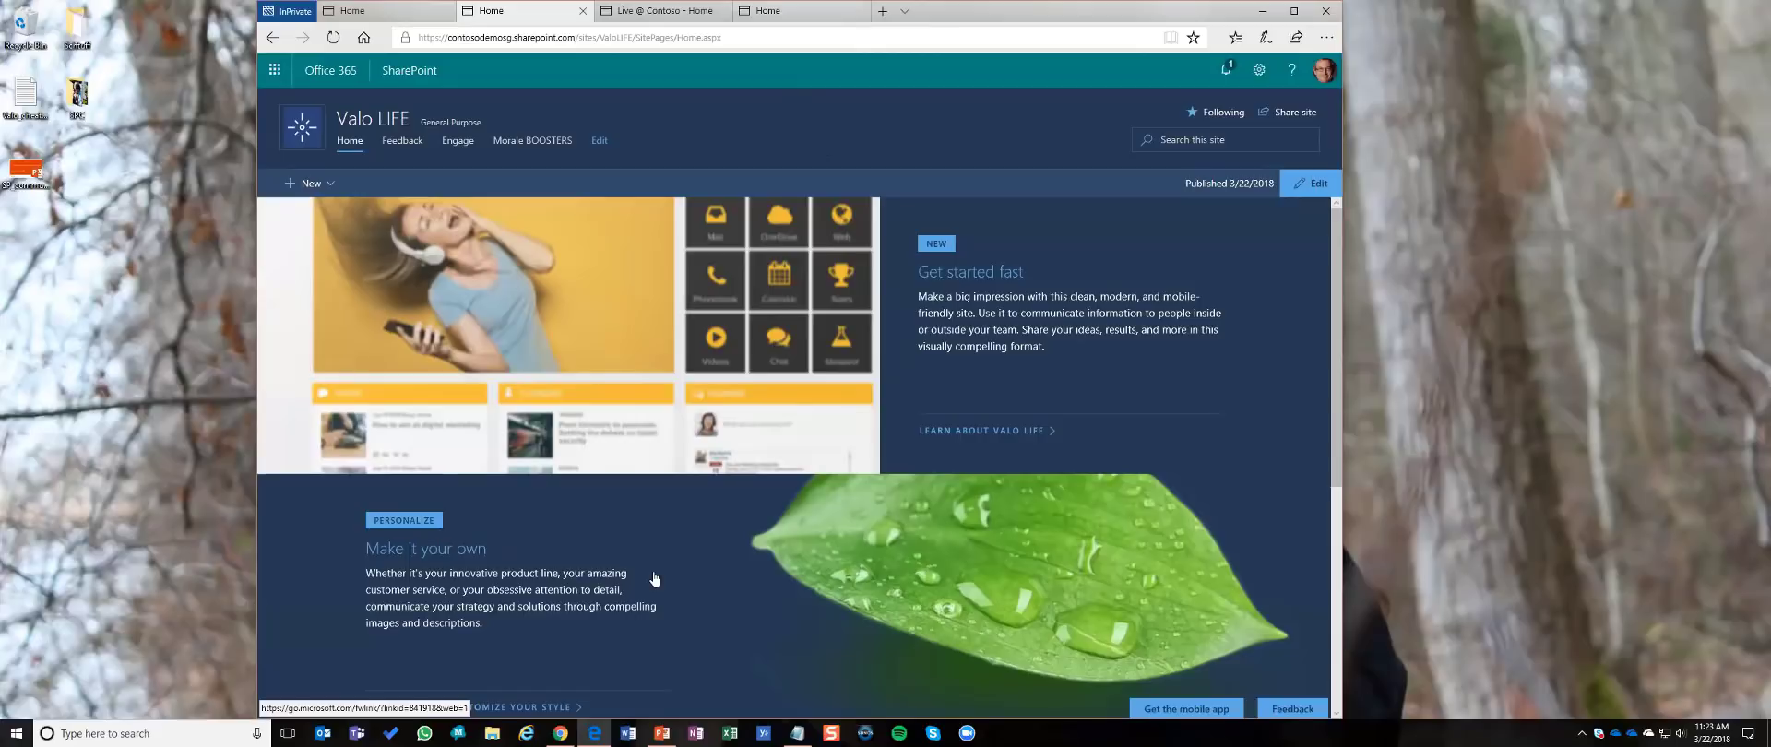
pyautogui.scroll(-4, 700, 557)
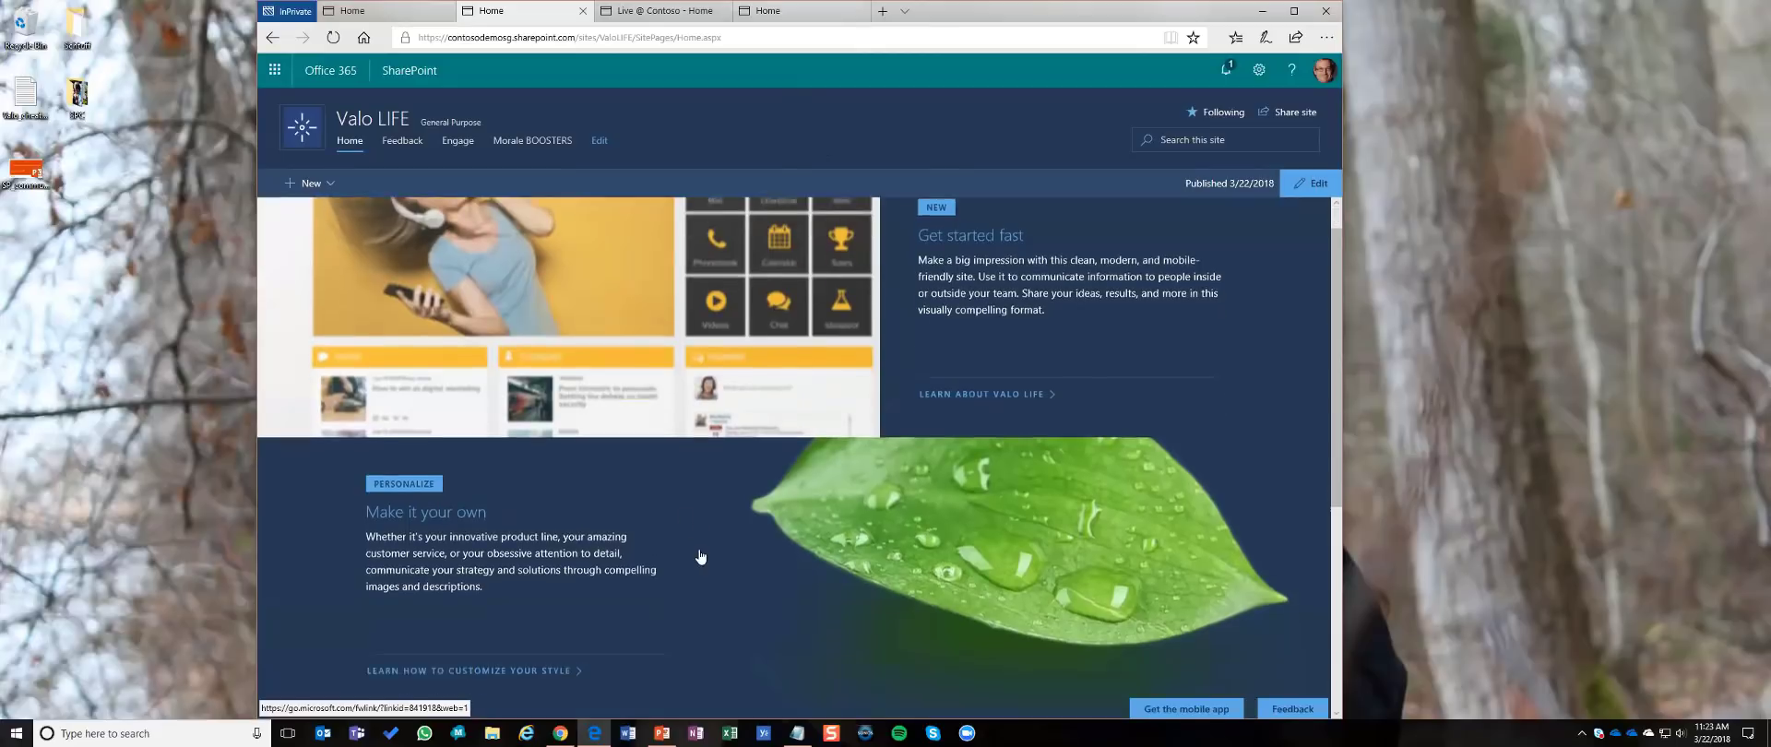
pyautogui.scroll(4, 700, 557)
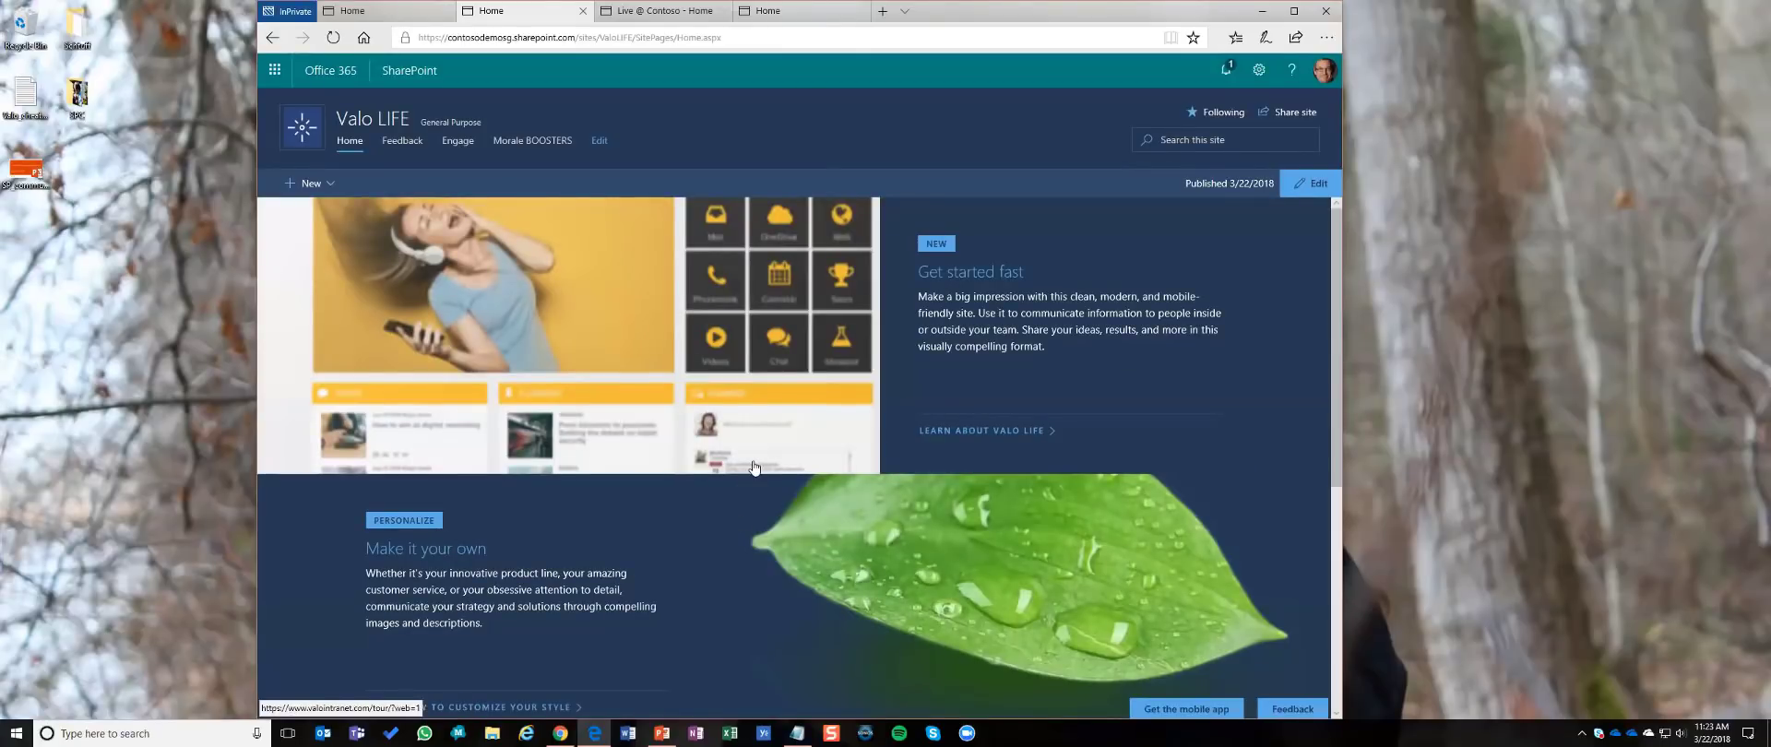
pyautogui.click(1313, 184)
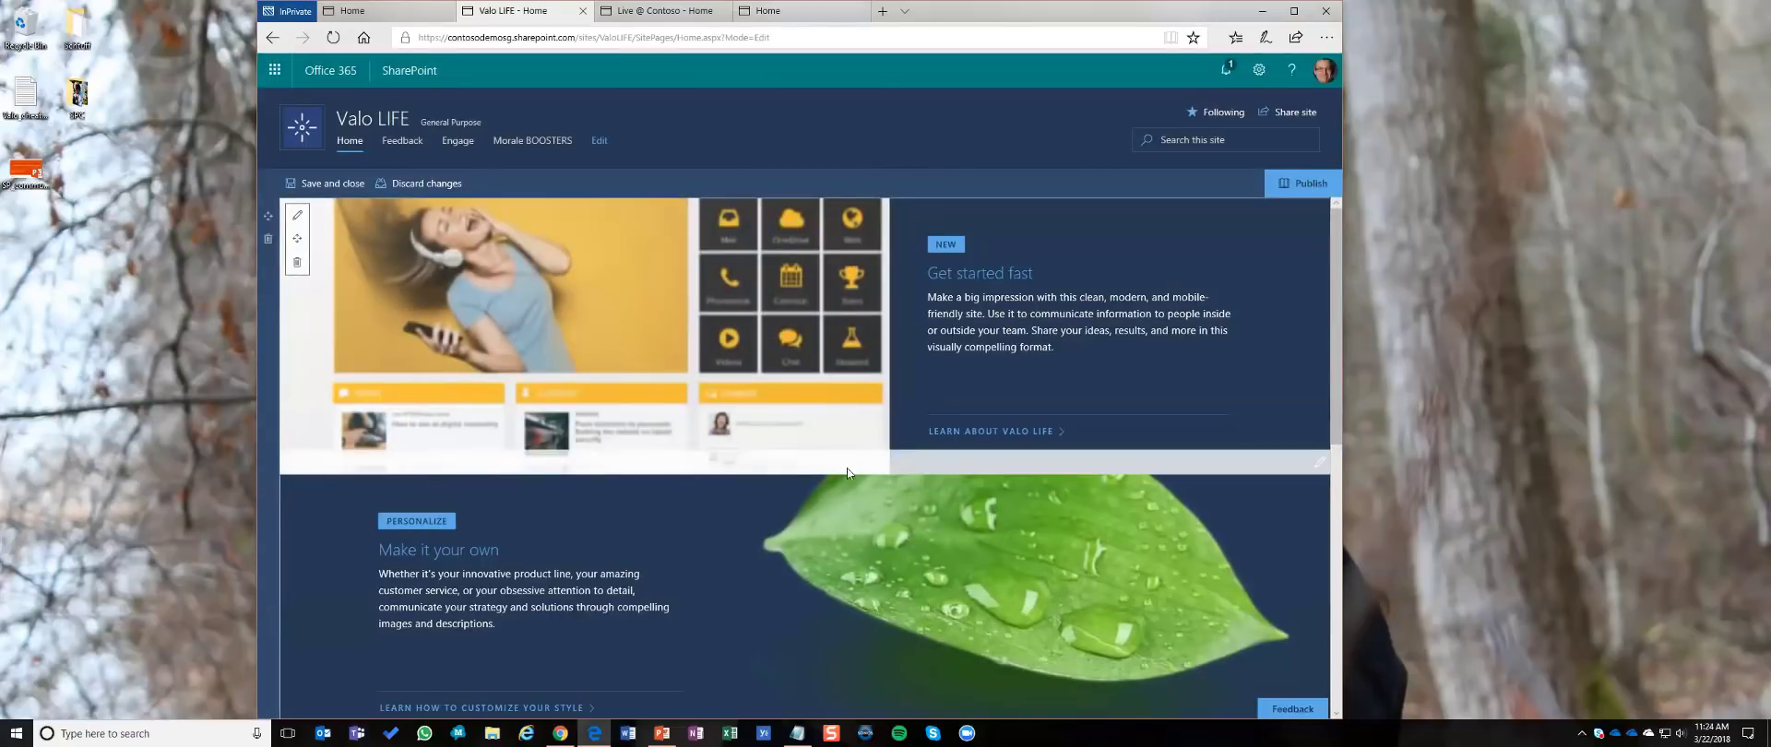
# Step: Bring up the section layout choices below the Valo LIFE Image gallery
pyautogui.scroll(-10, 1111, 518)
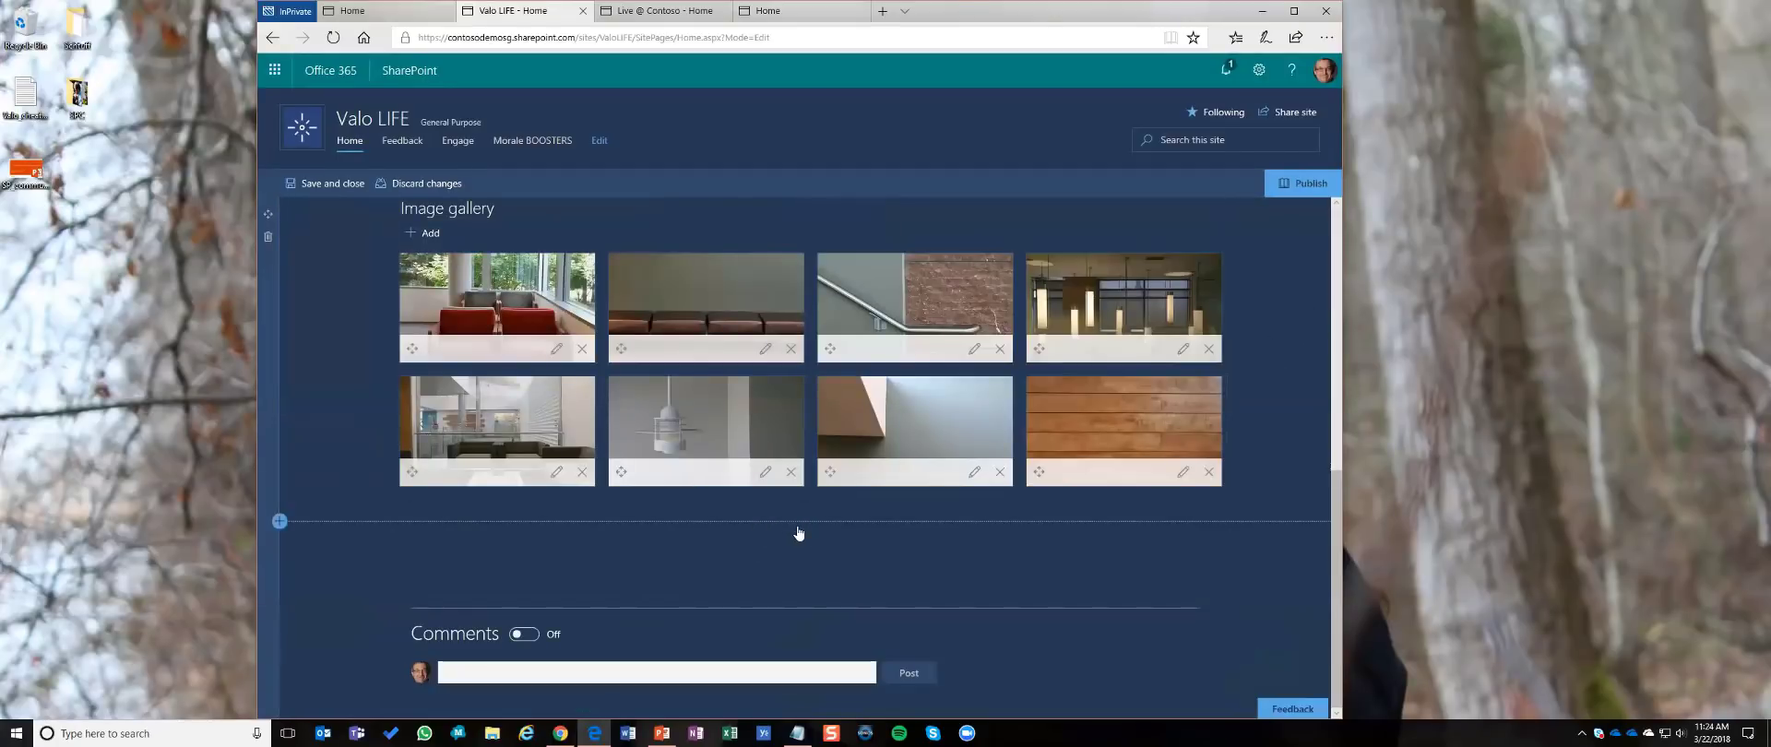
pyautogui.moveTo(797, 533)
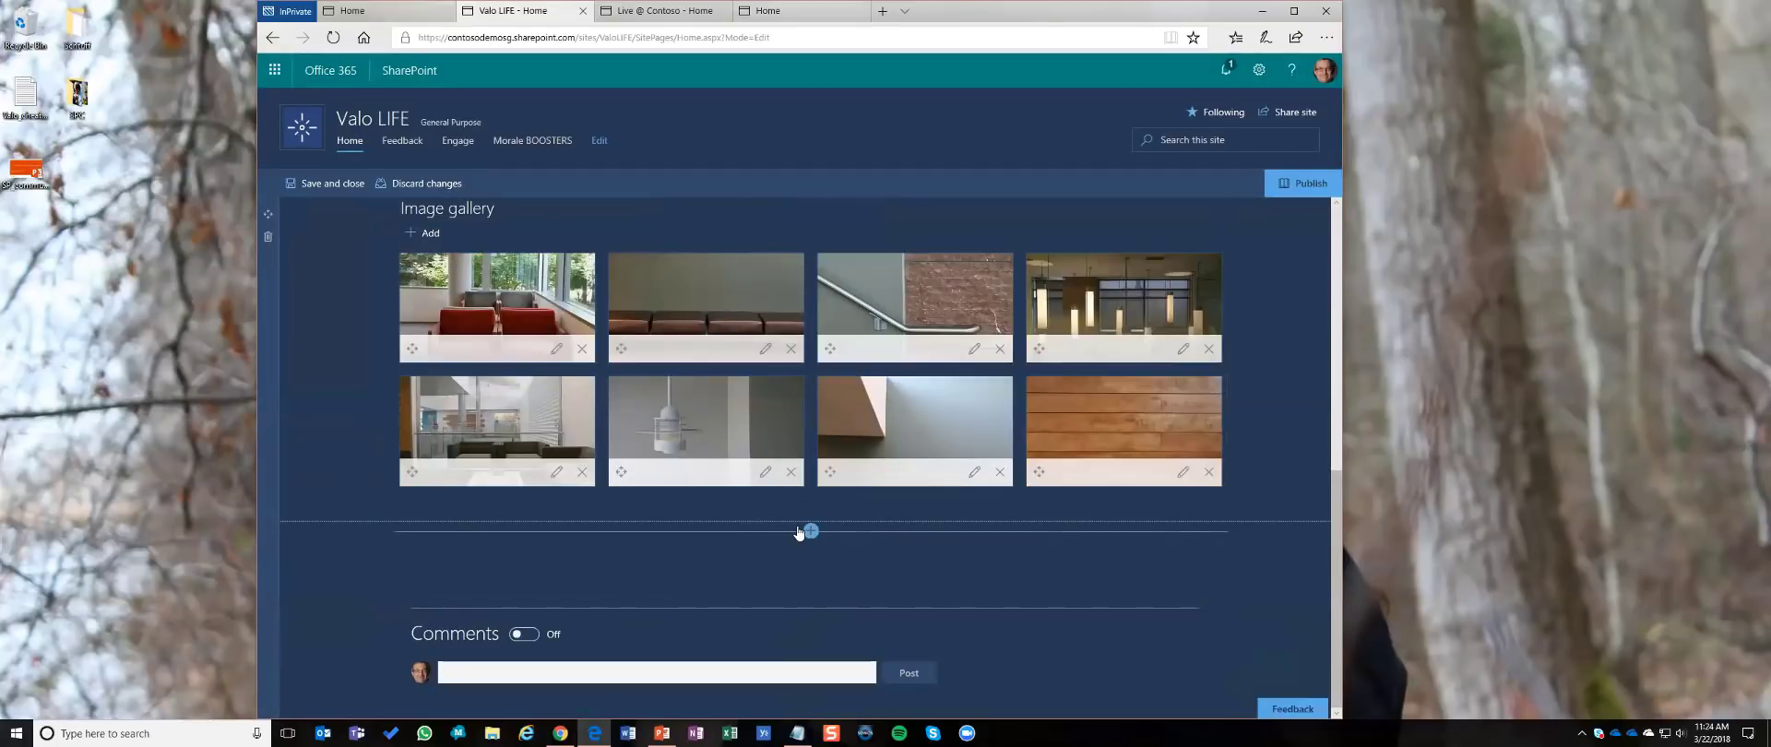
pyautogui.click(280, 522)
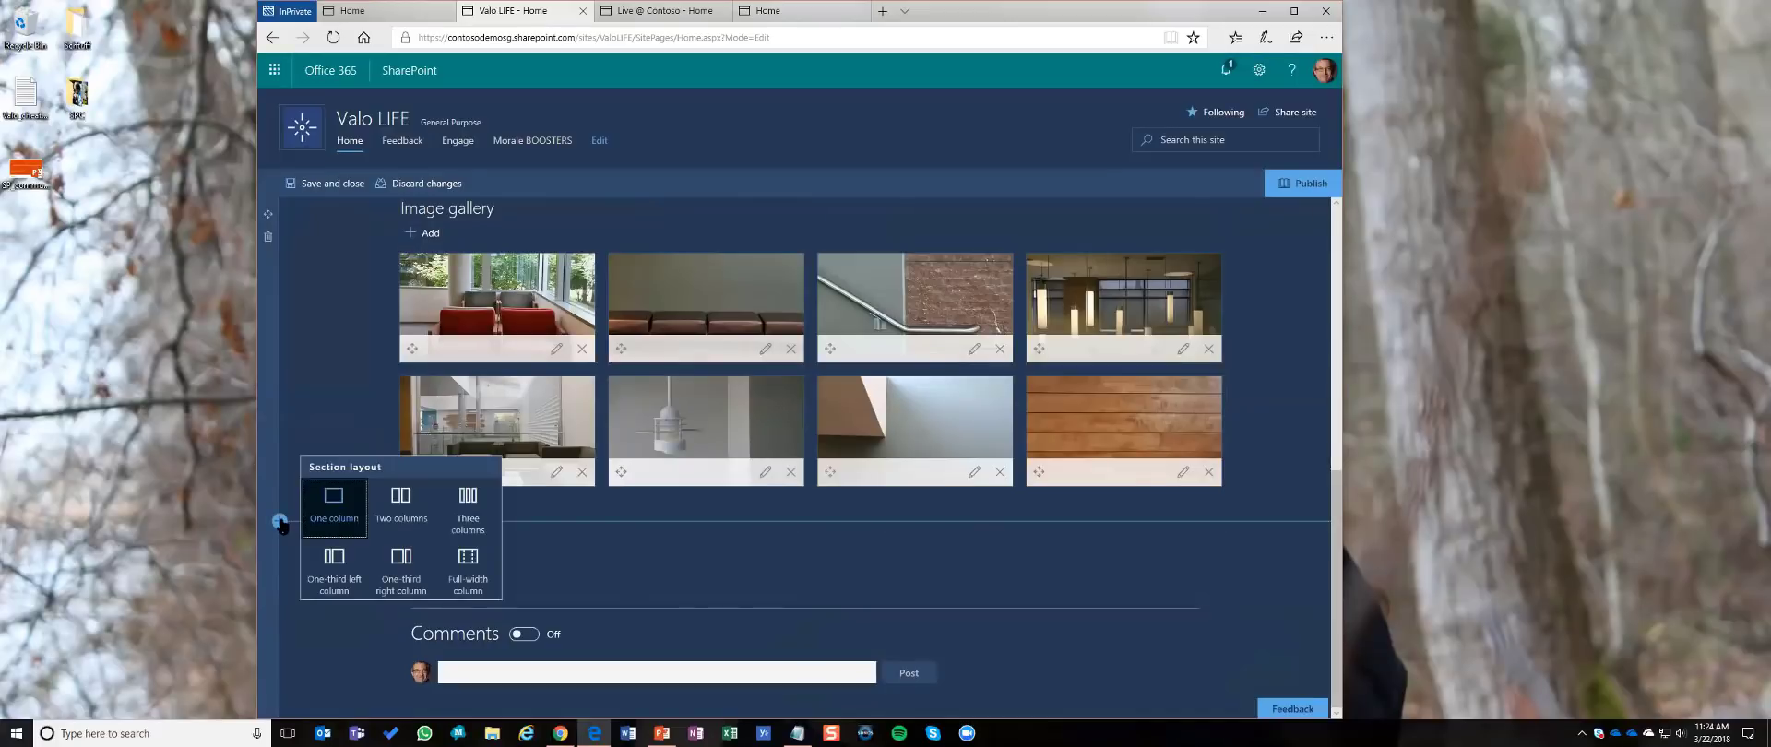
# Step: Add a two-column section and check the cheat-sheet notes for the map locations
pyautogui.click(401, 507)
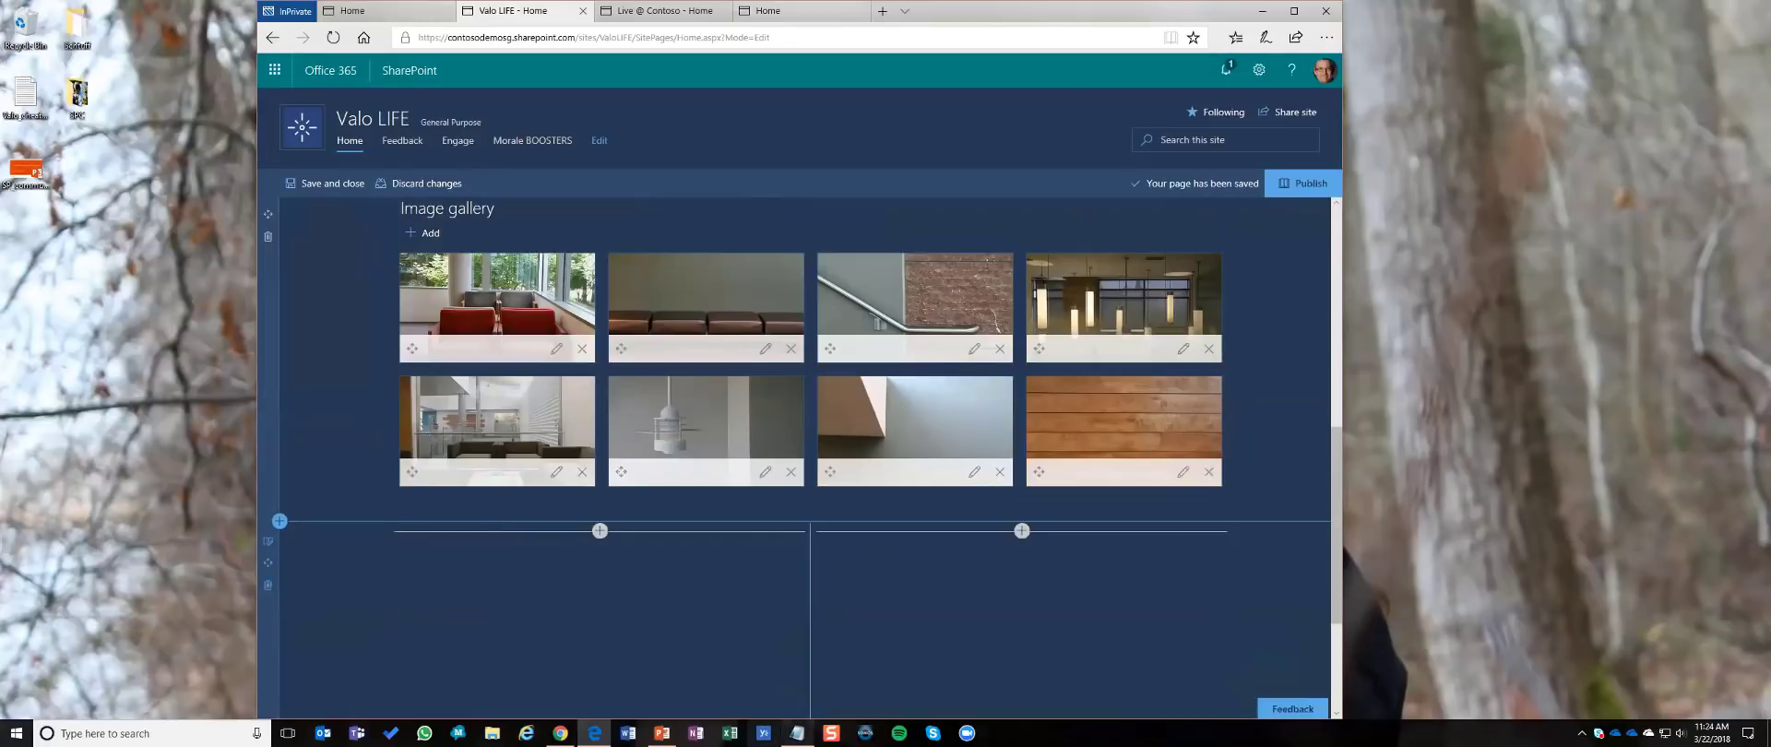
pyautogui.click(797, 733)
pyautogui.click(1384, 252)
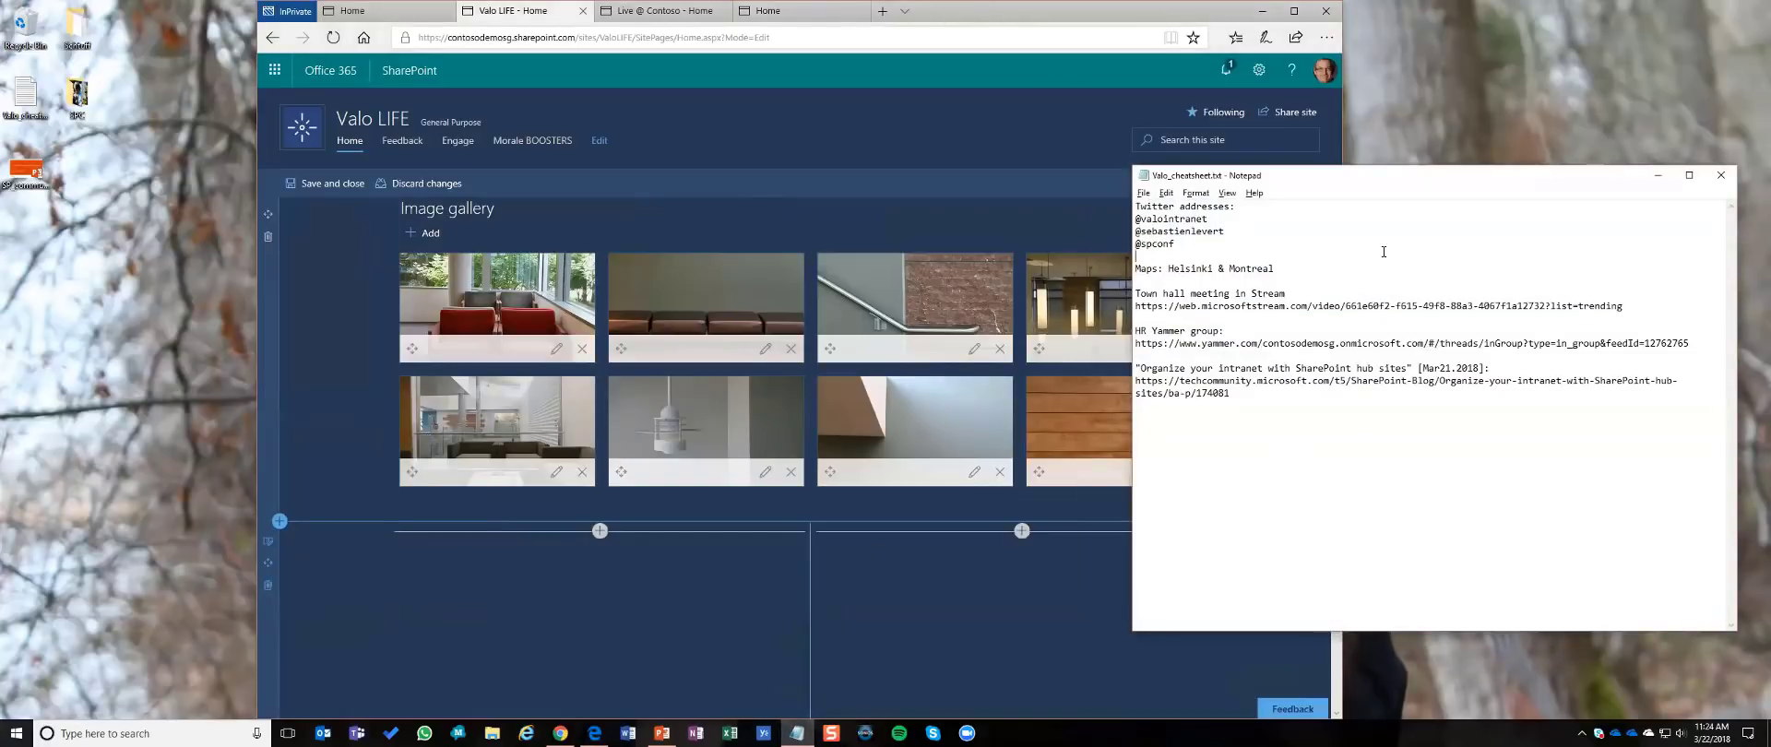
pyautogui.click(1043, 98)
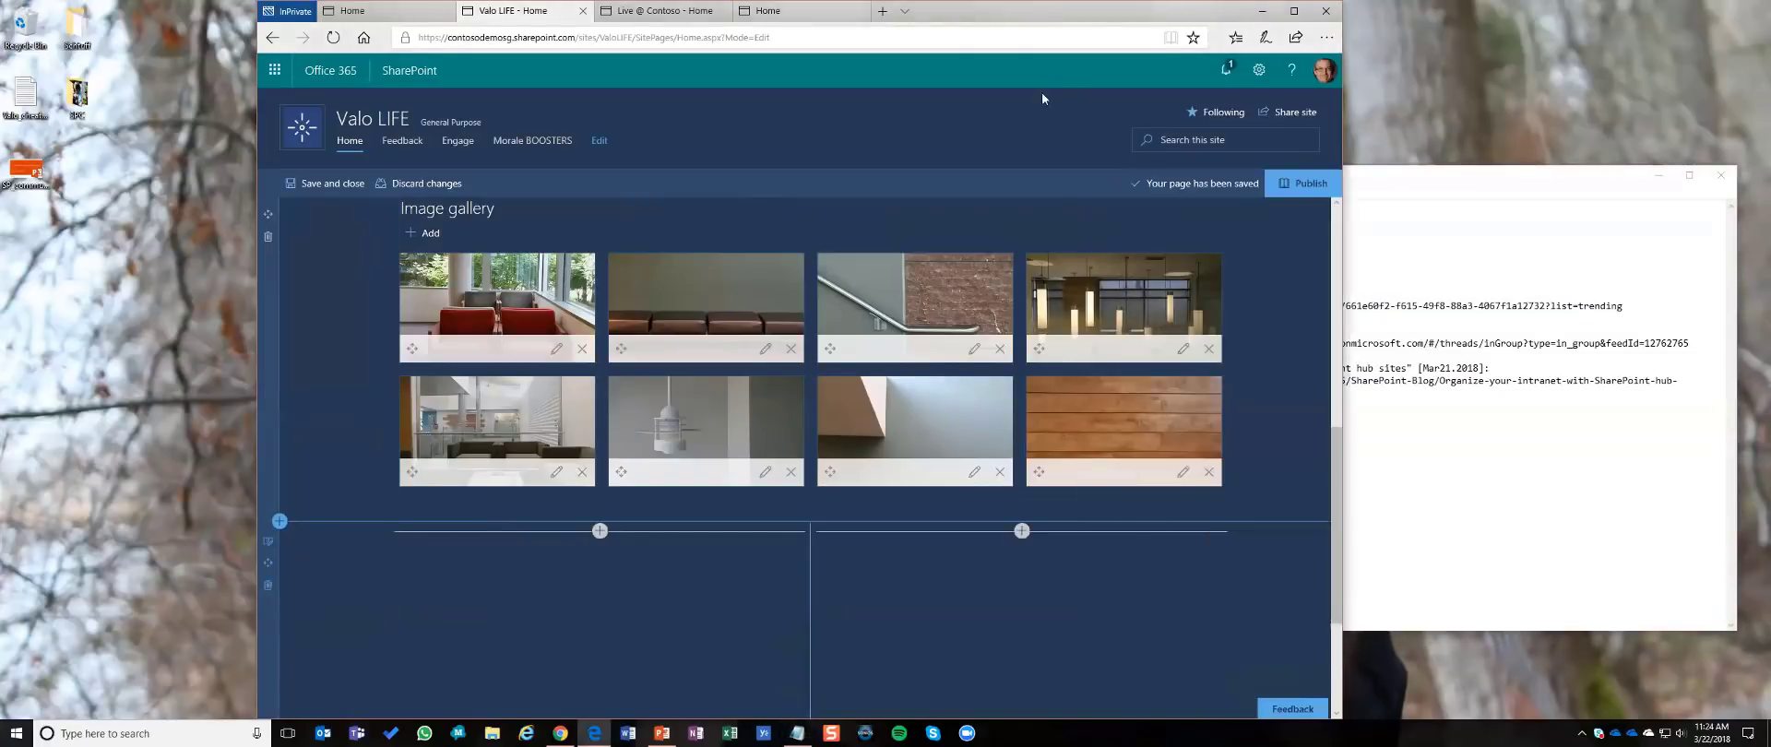
# Step: Insert a Bing maps web part into the left column
pyautogui.click(599, 532)
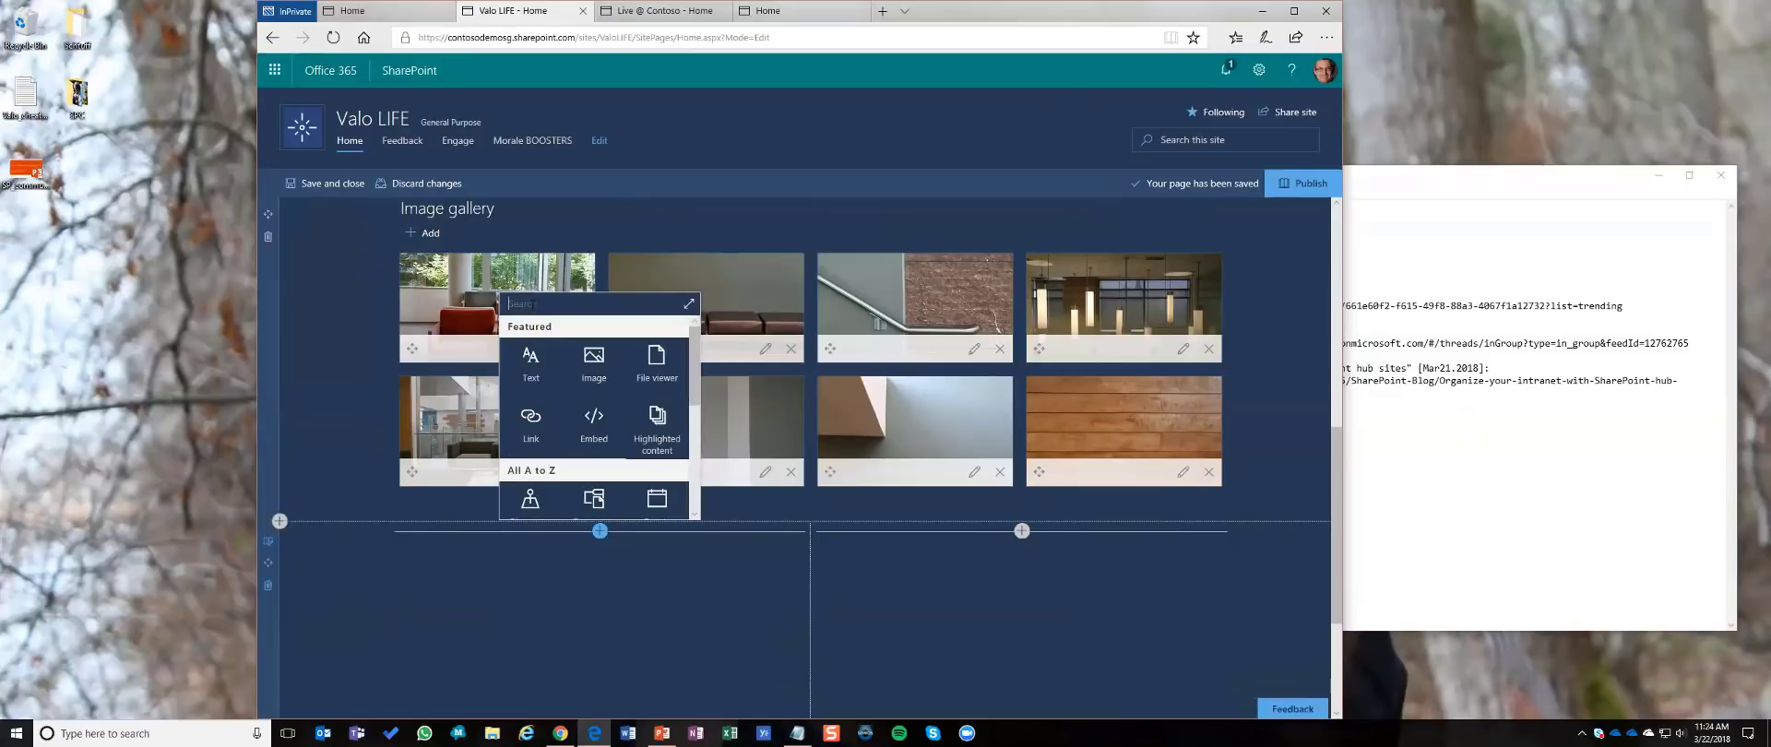
pyautogui.write('bing')
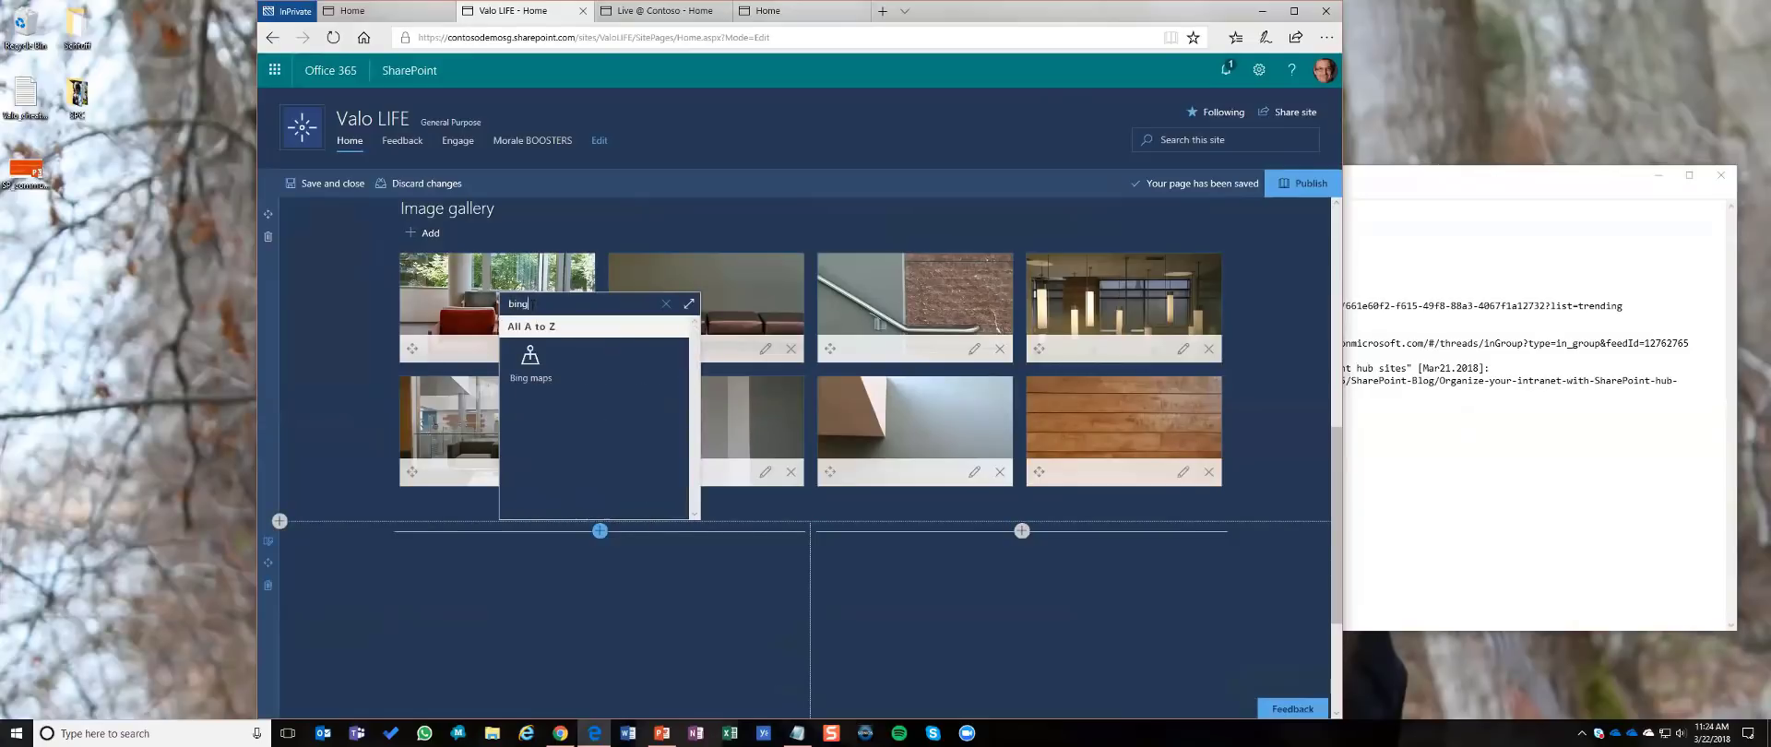
pyautogui.click(525, 378)
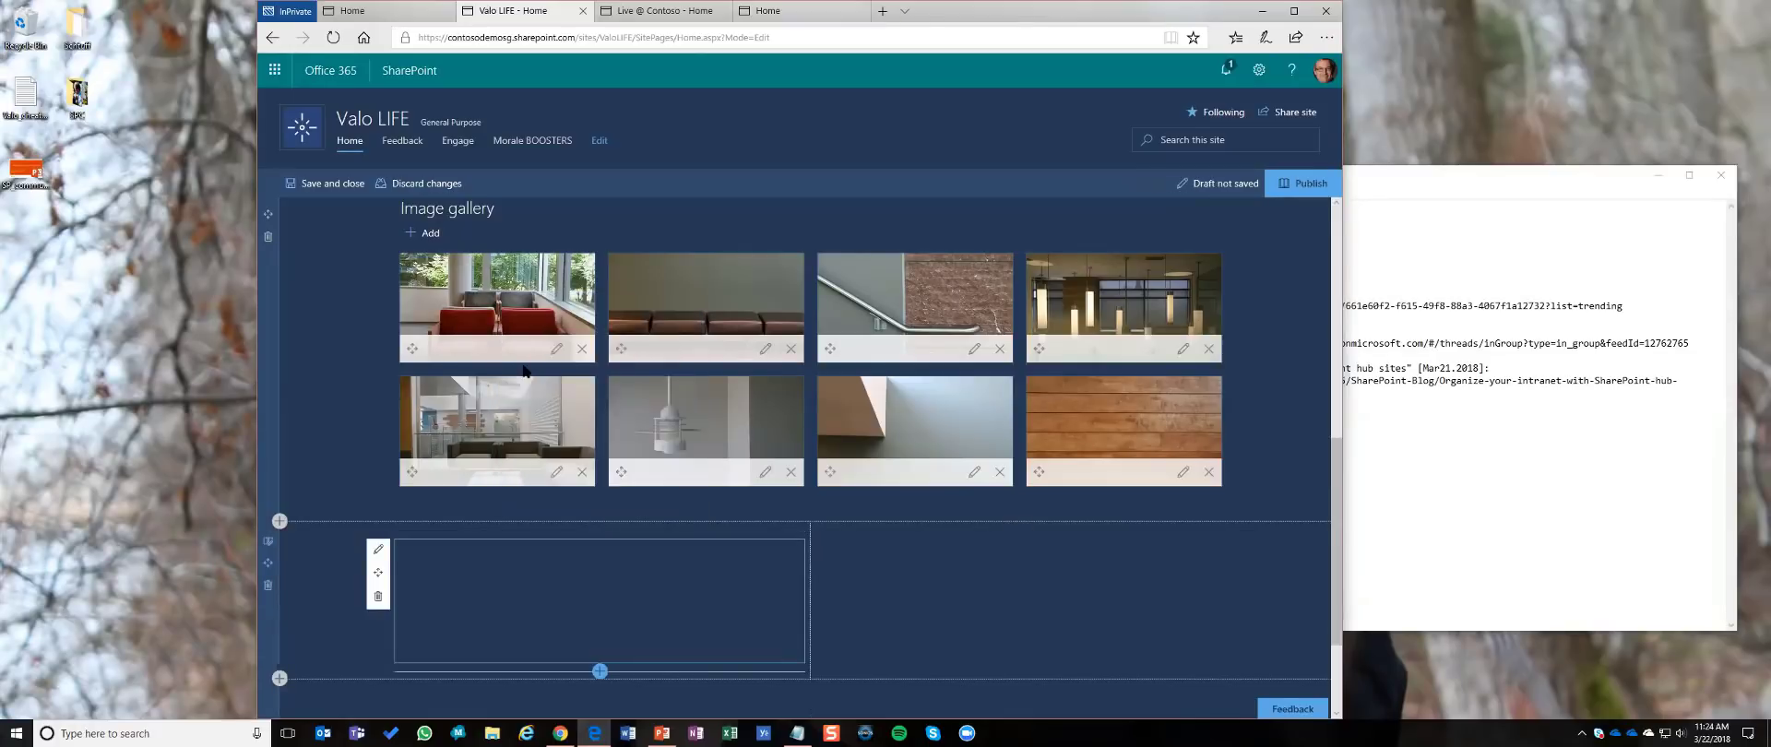
# Step: Pin the left map on Montreal, Quebec, Canada, title it 'Montreal Offices', then add a right-column web part
pyautogui.scroll(-2, 517, 590)
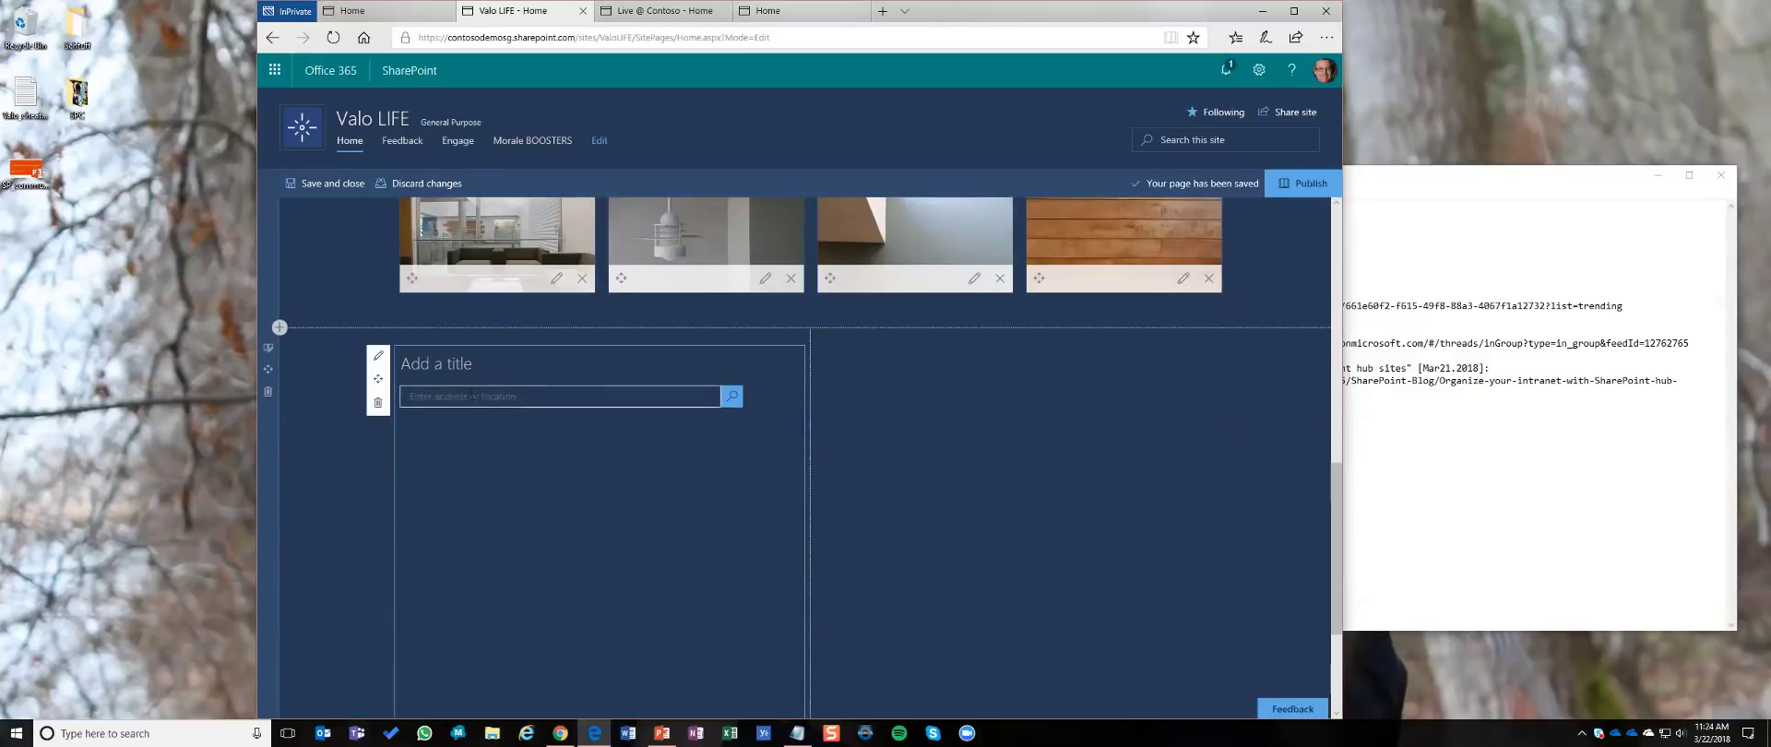
pyautogui.write('montreal')
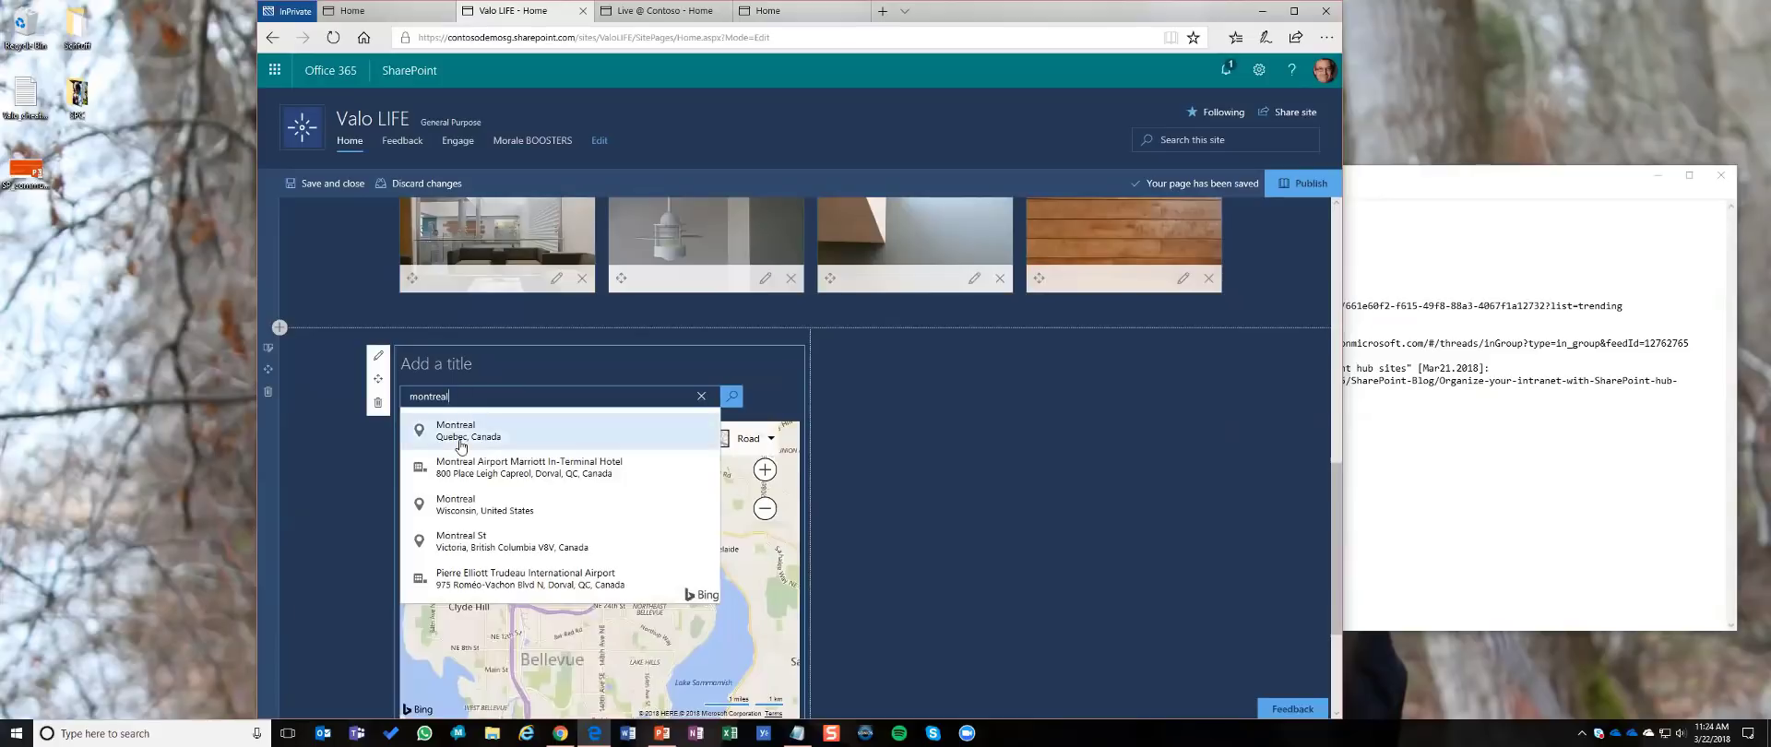
pyautogui.click(461, 434)
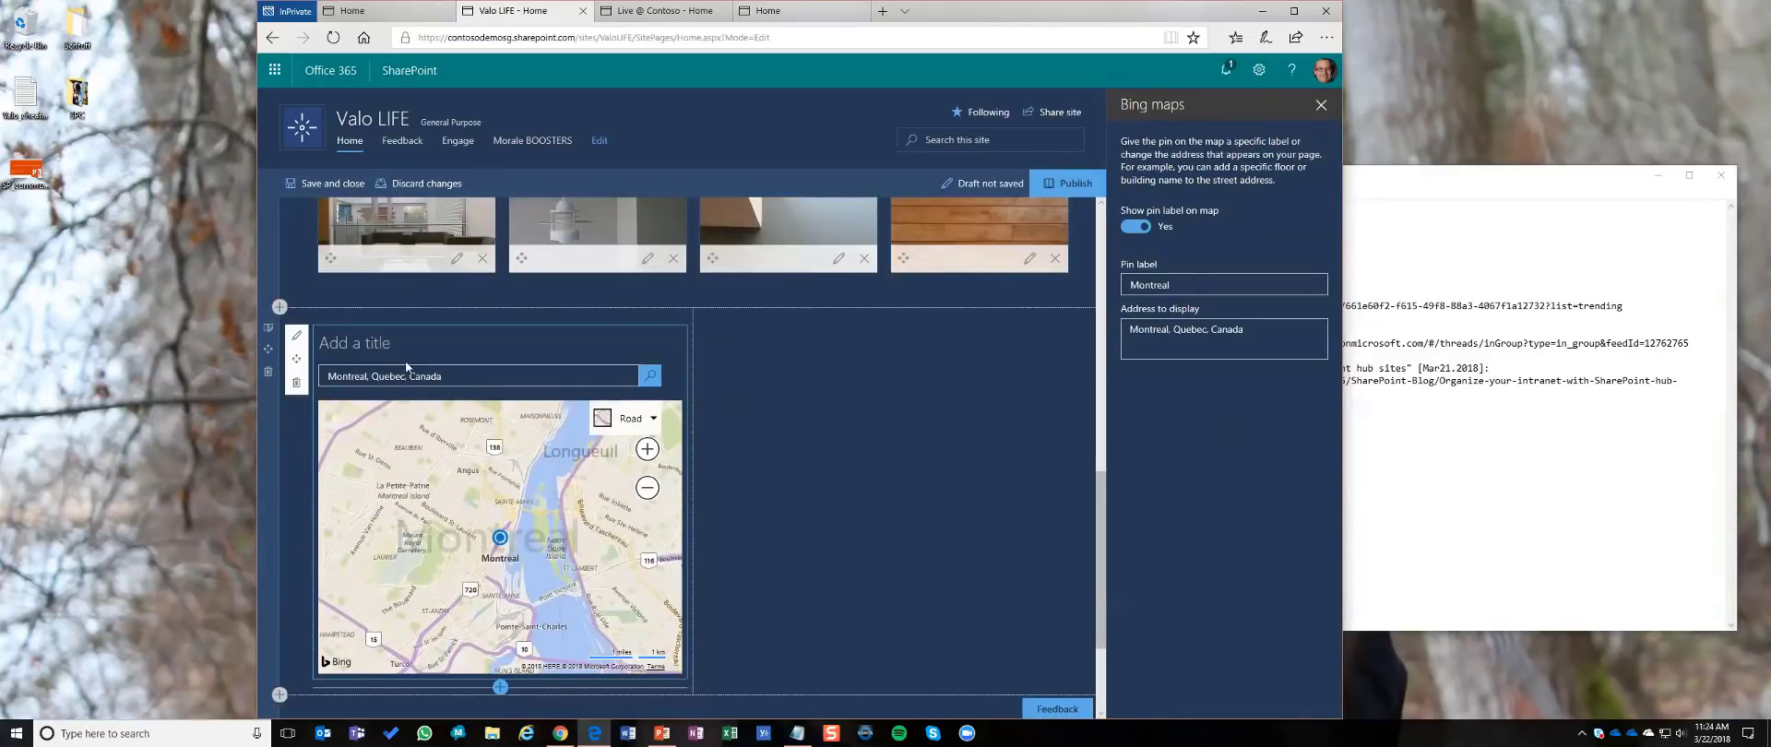
pyautogui.click(378, 343)
pyautogui.write('Montreal Offices')
pyautogui.click(886, 320)
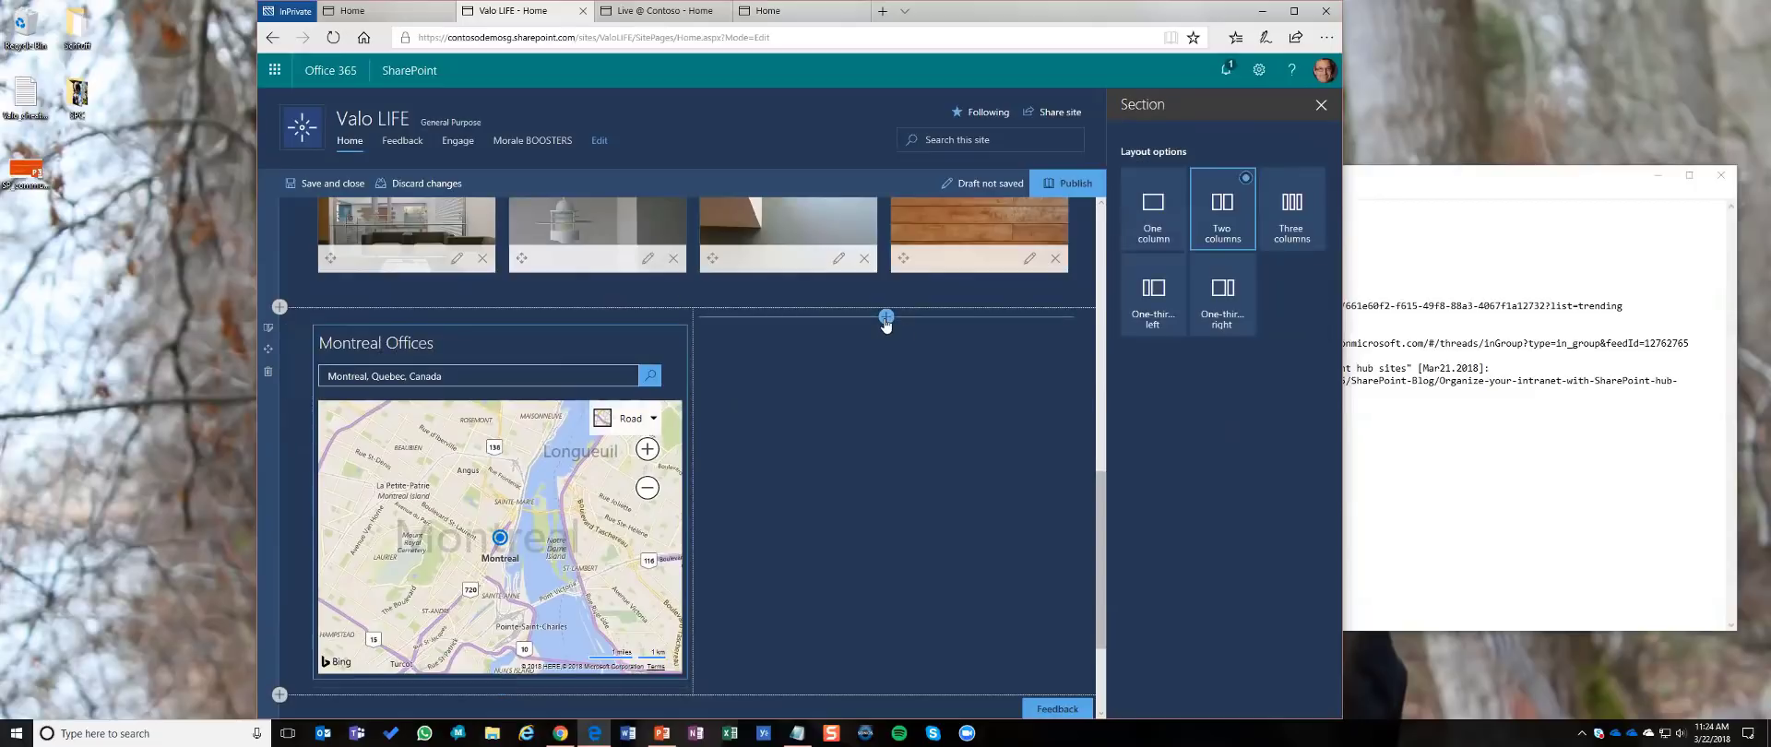
pyautogui.click(886, 317)
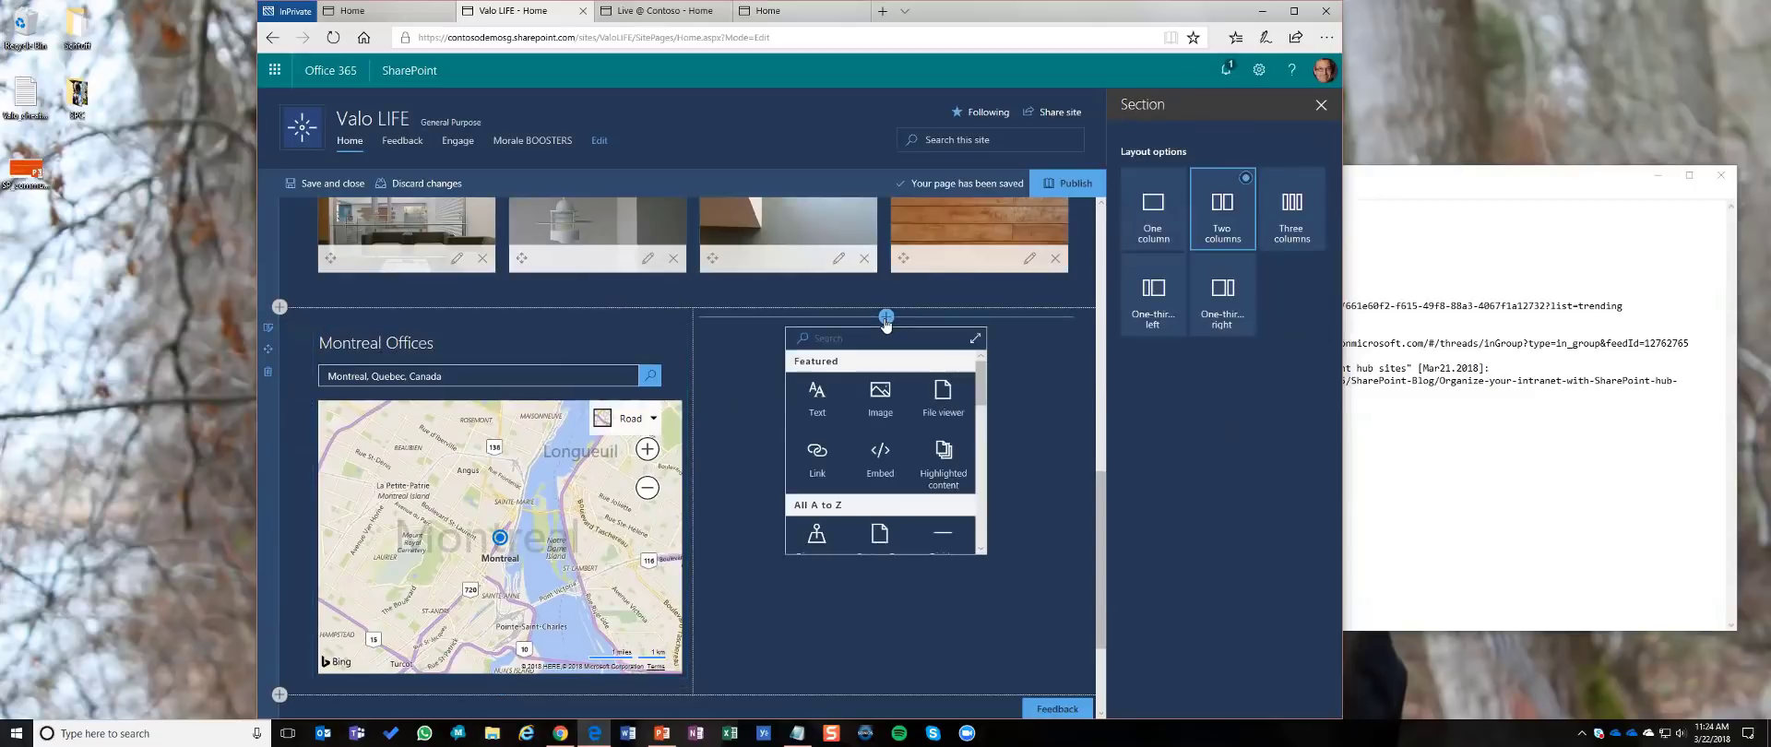
# Step: Add a second Bing map pinned on Helsinki, Southern Finland, Finland, titled 'HQ Offices'
pyautogui.click(977, 339)
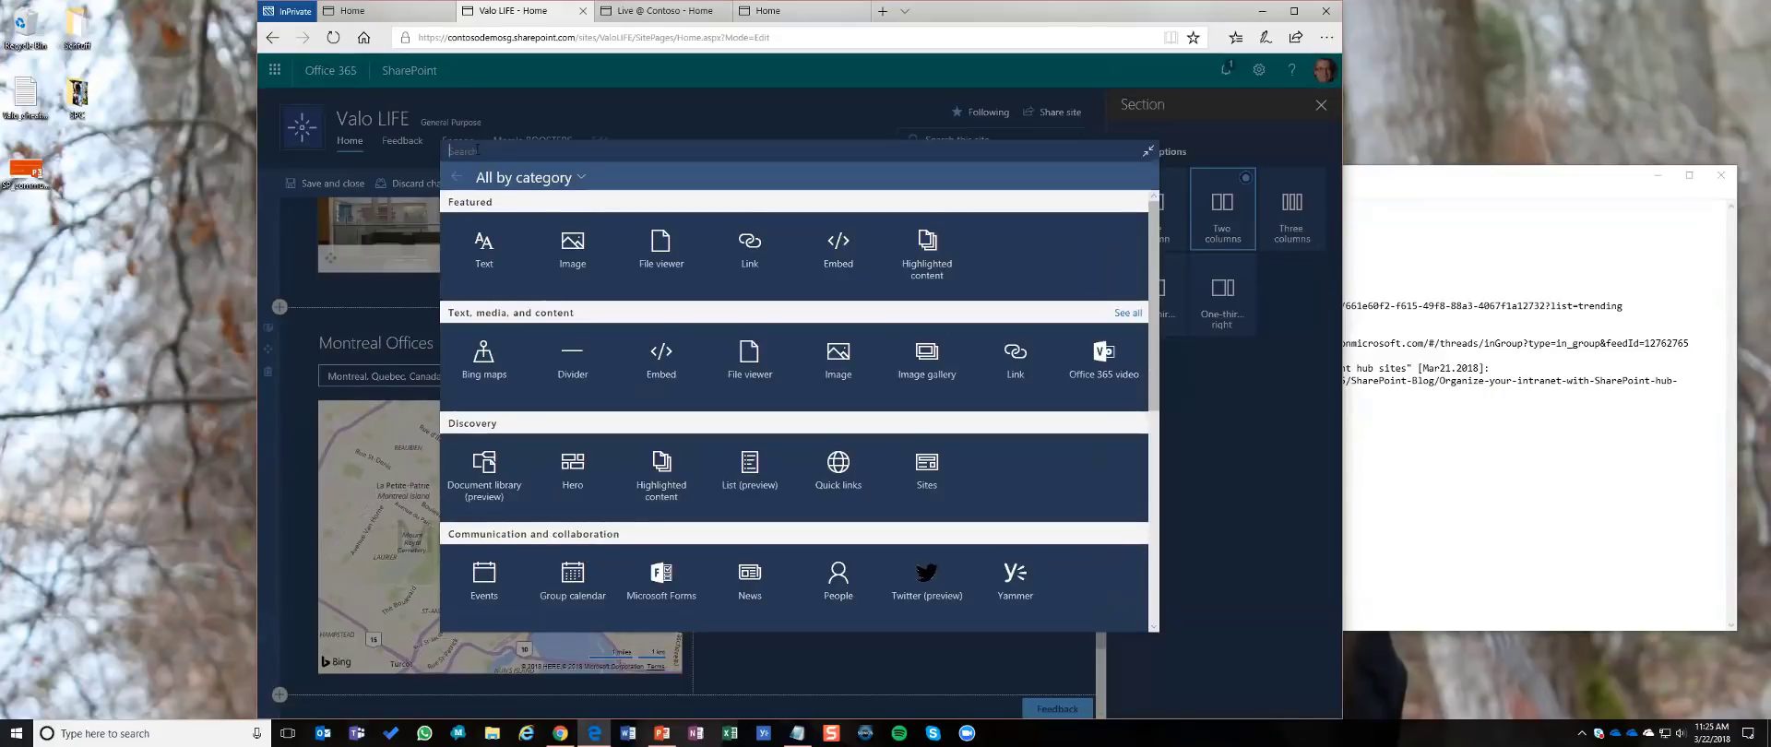
pyautogui.write('bing')
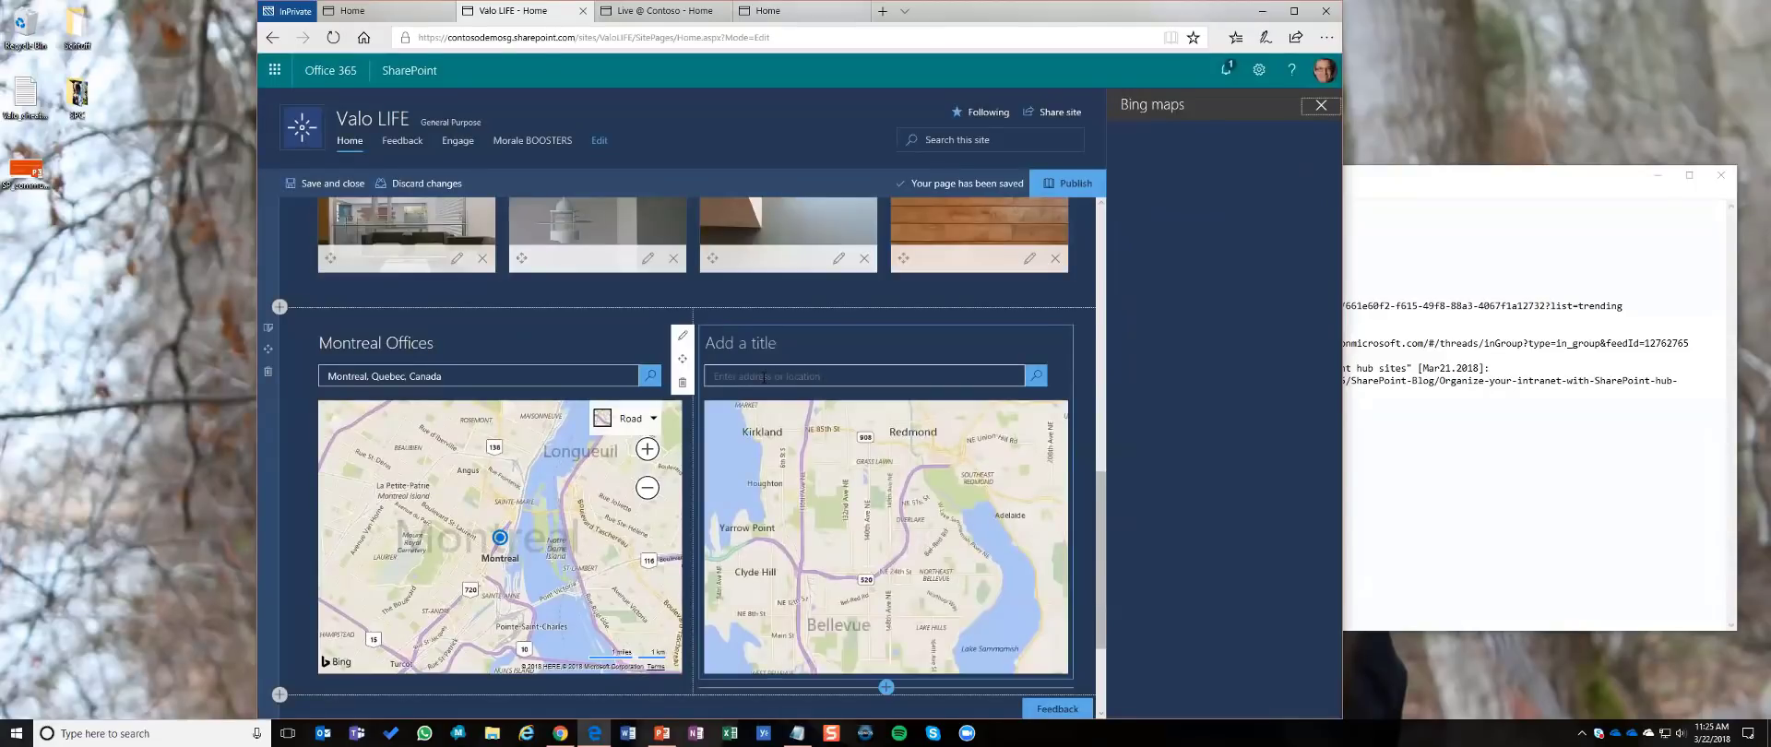
pyautogui.click(764, 377)
pyautogui.write('Helsinki')
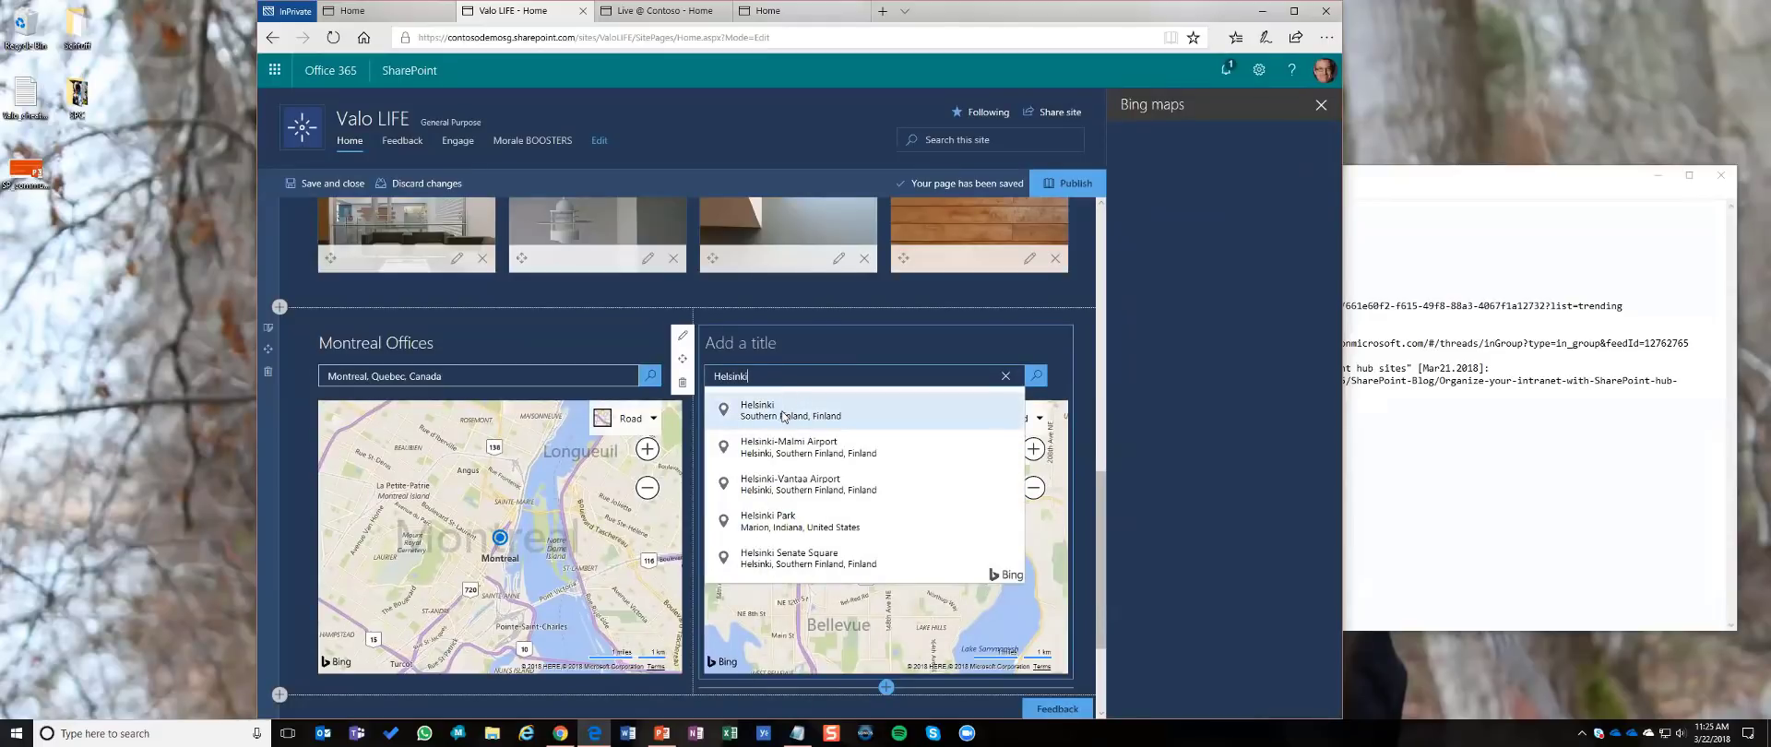
pyautogui.click(782, 415)
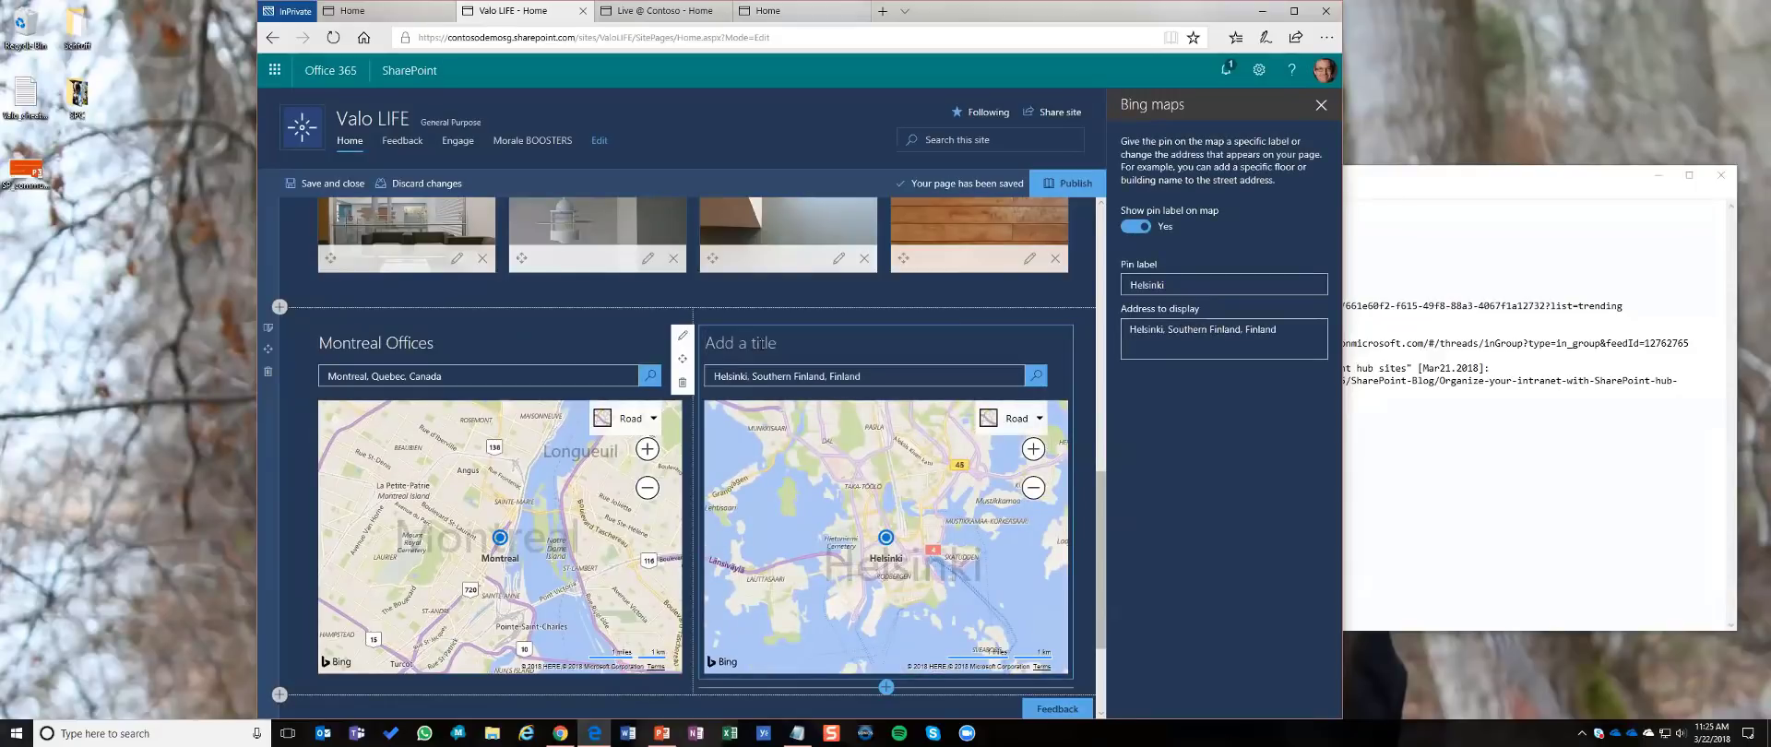
pyautogui.write('HQ Offices')
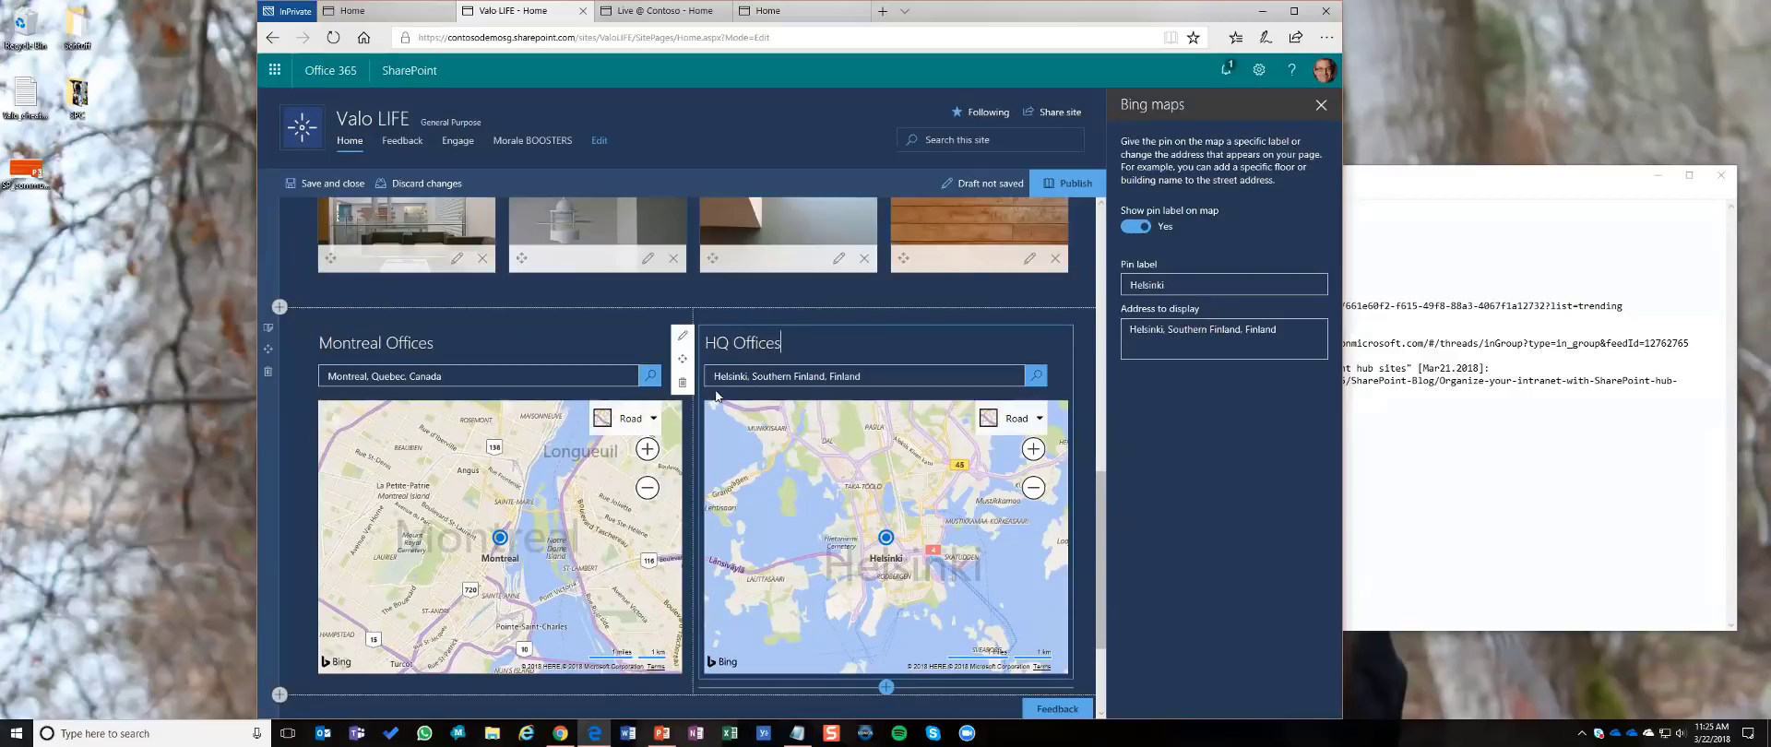
pyautogui.click(636, 420)
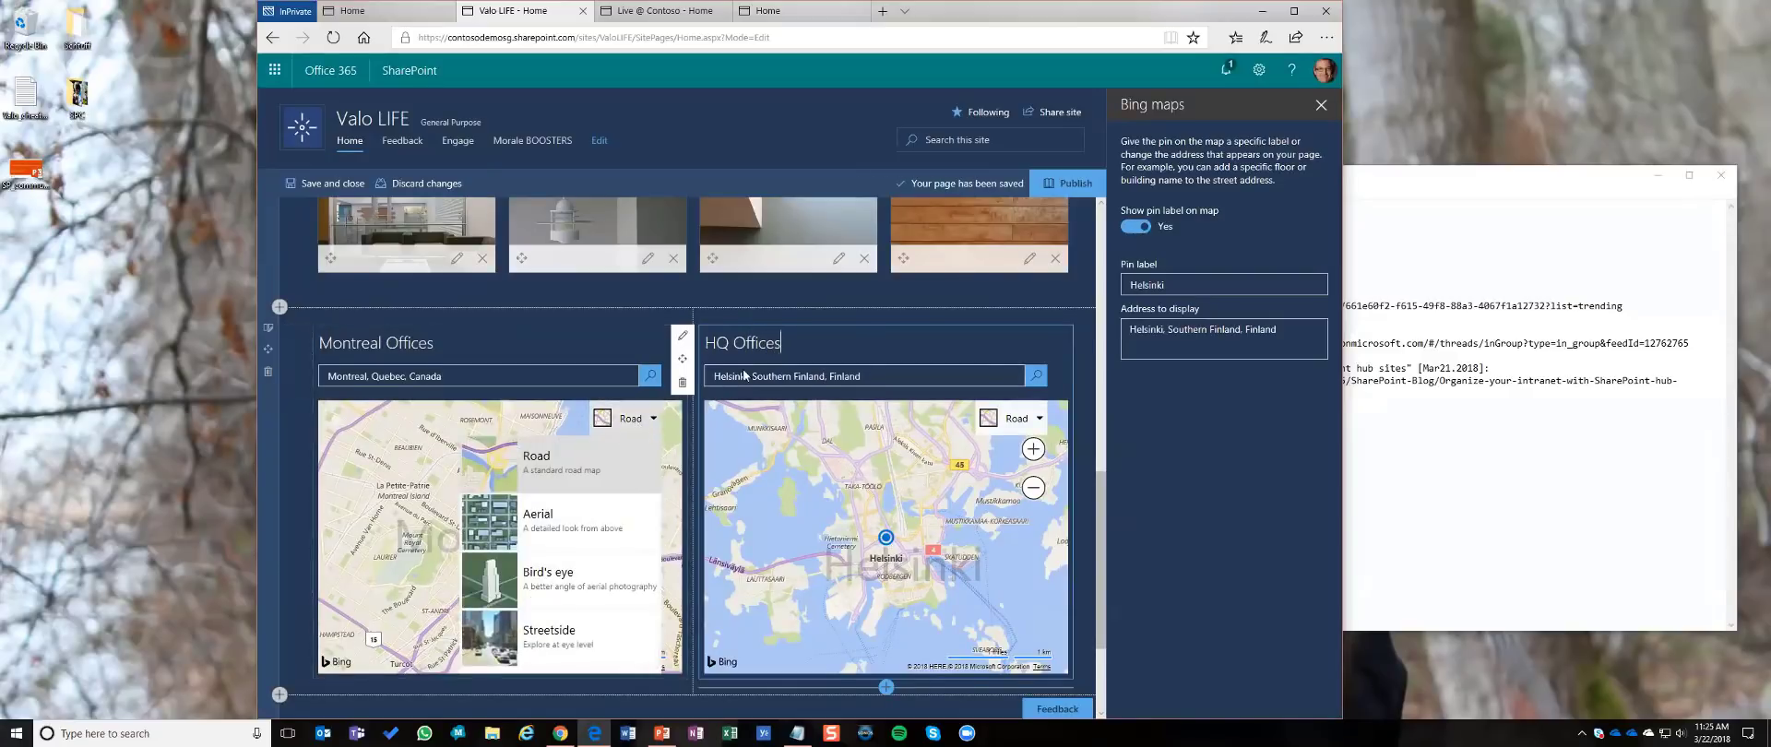
pyautogui.scroll(-1, 743, 377)
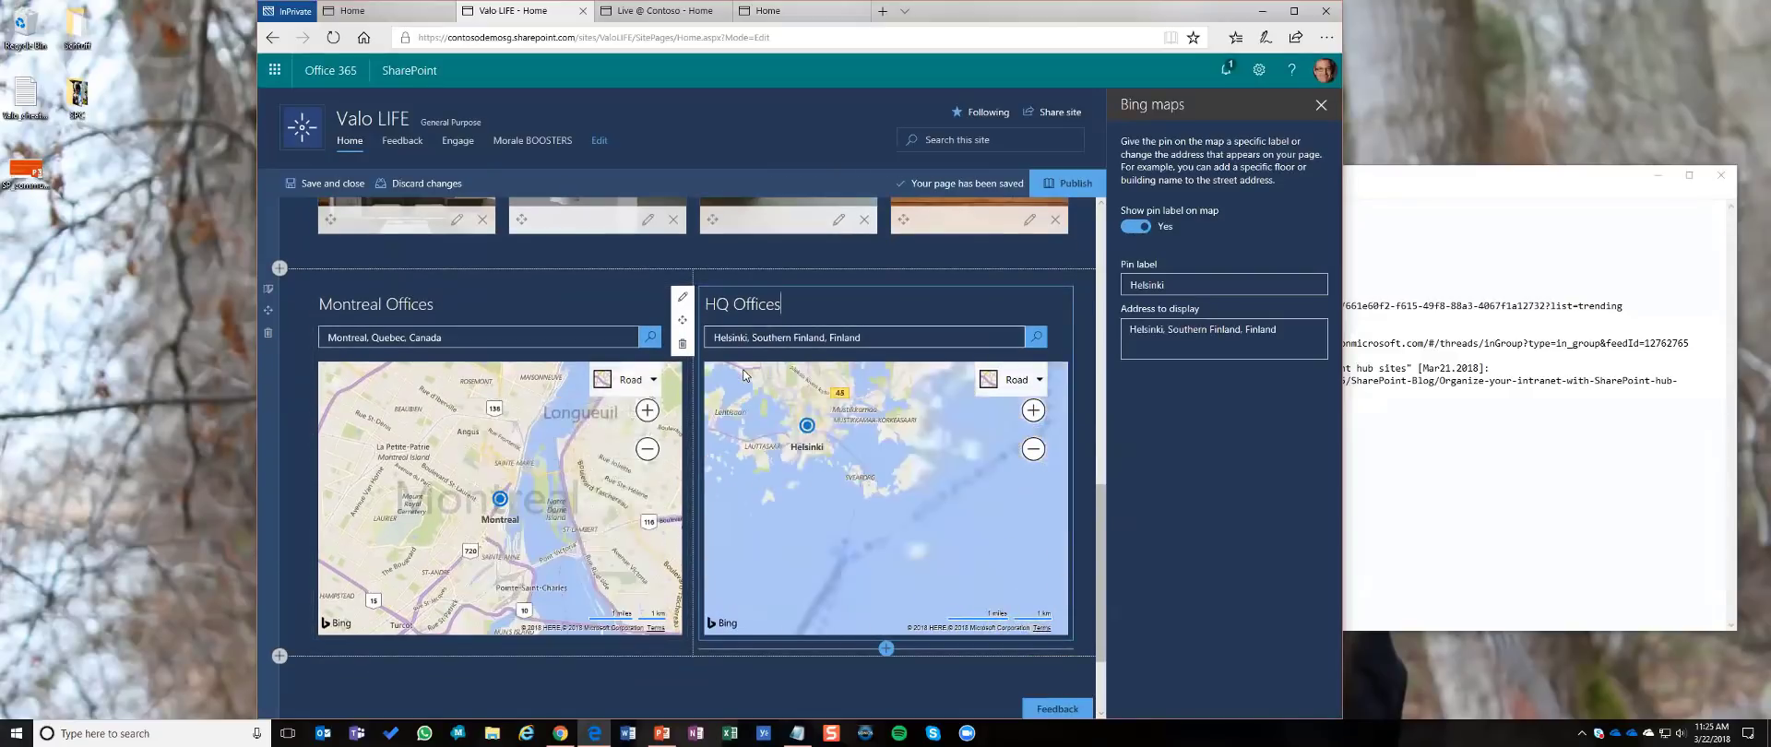
pyautogui.click(279, 656)
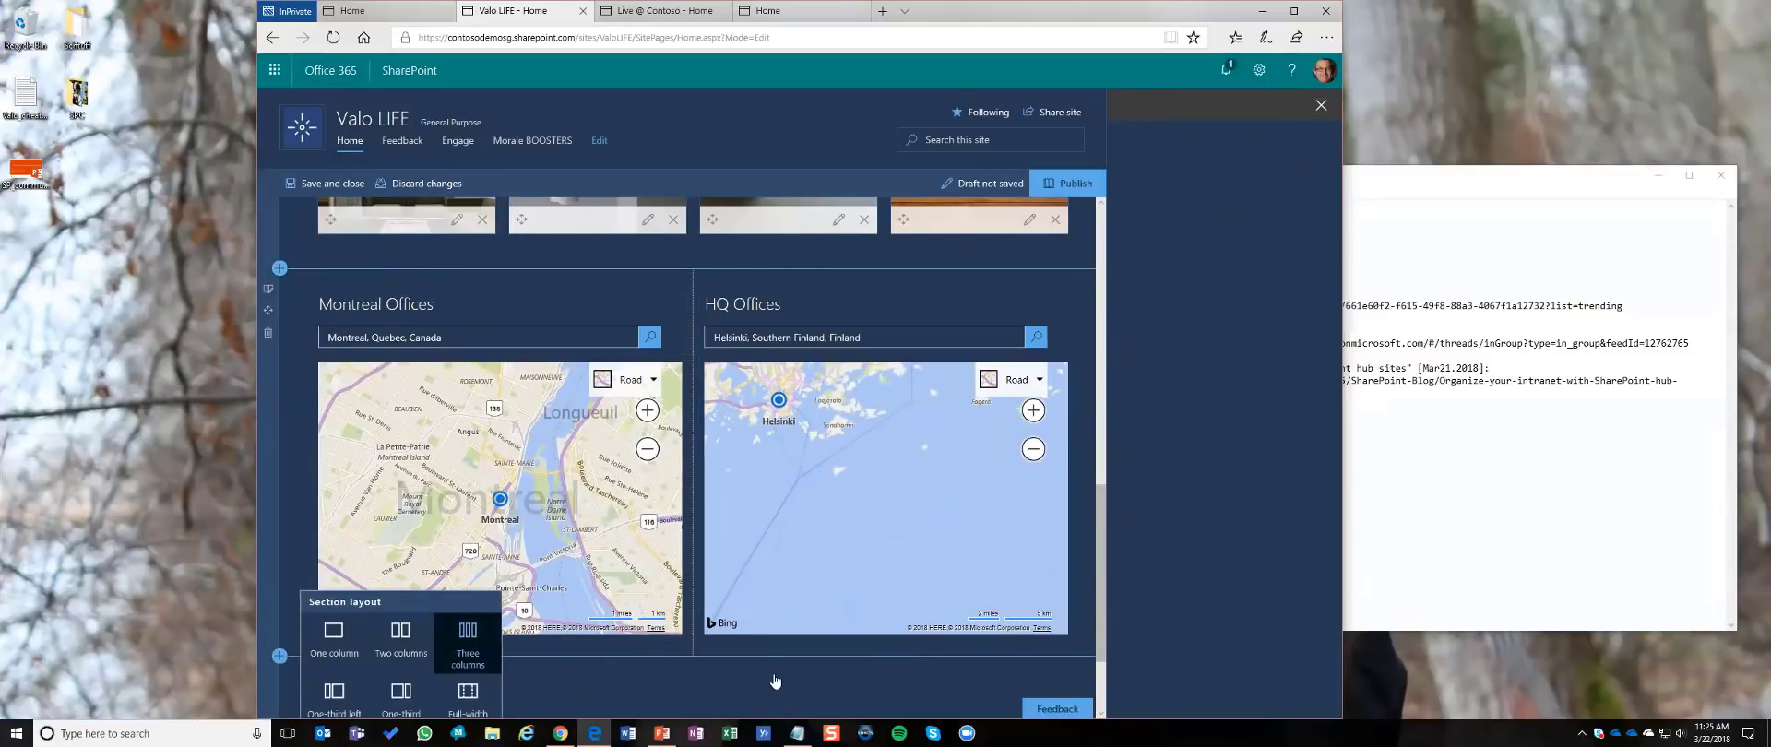
# Step: Add a three-column section below the maps with a Twitter web part in column one
pyautogui.click(466, 637)
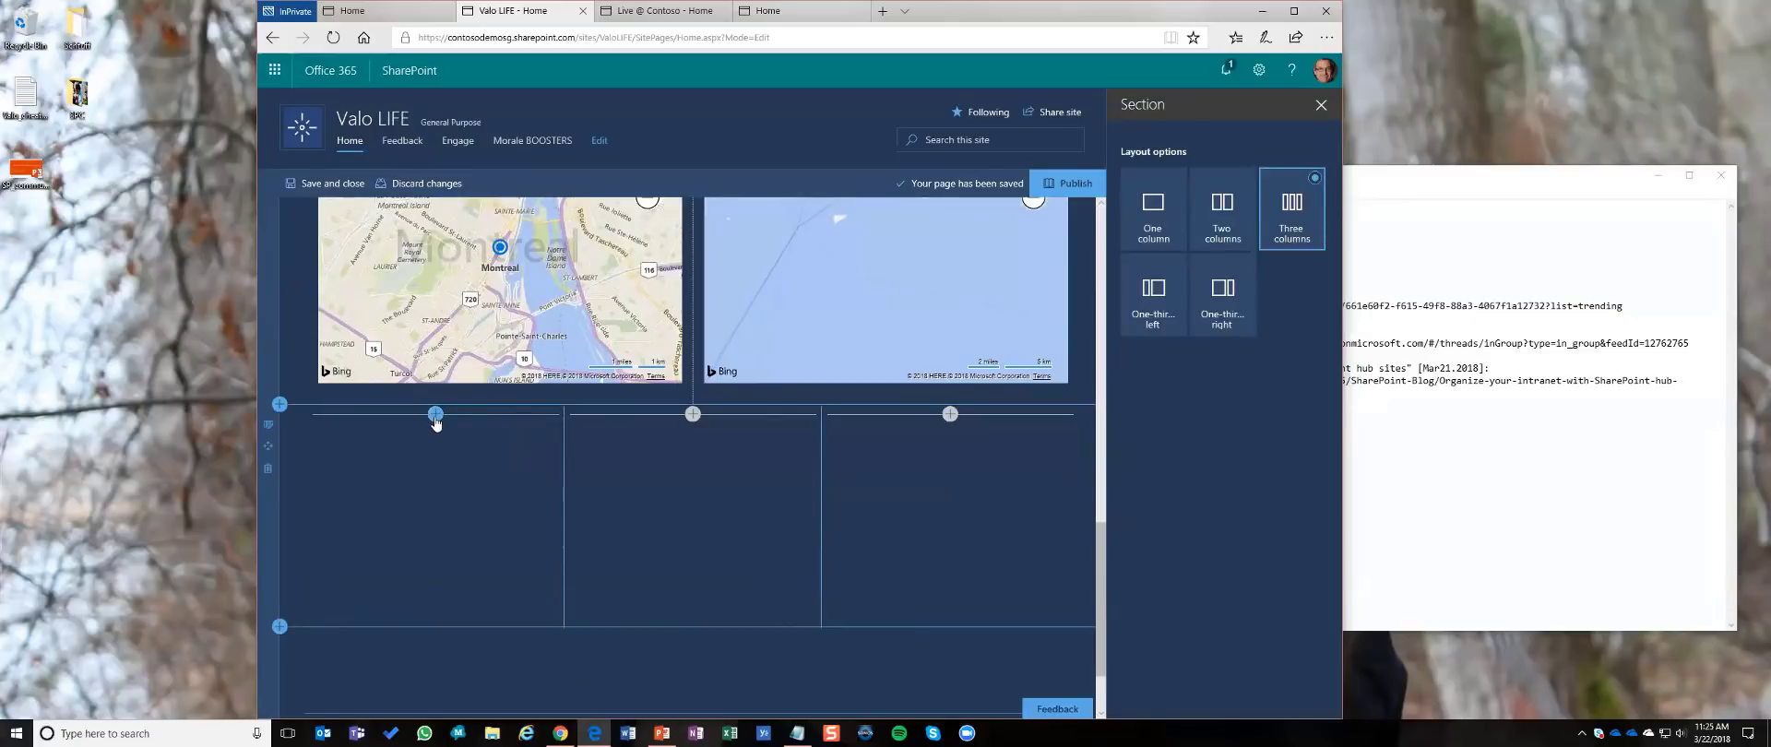
pyautogui.click(436, 414)
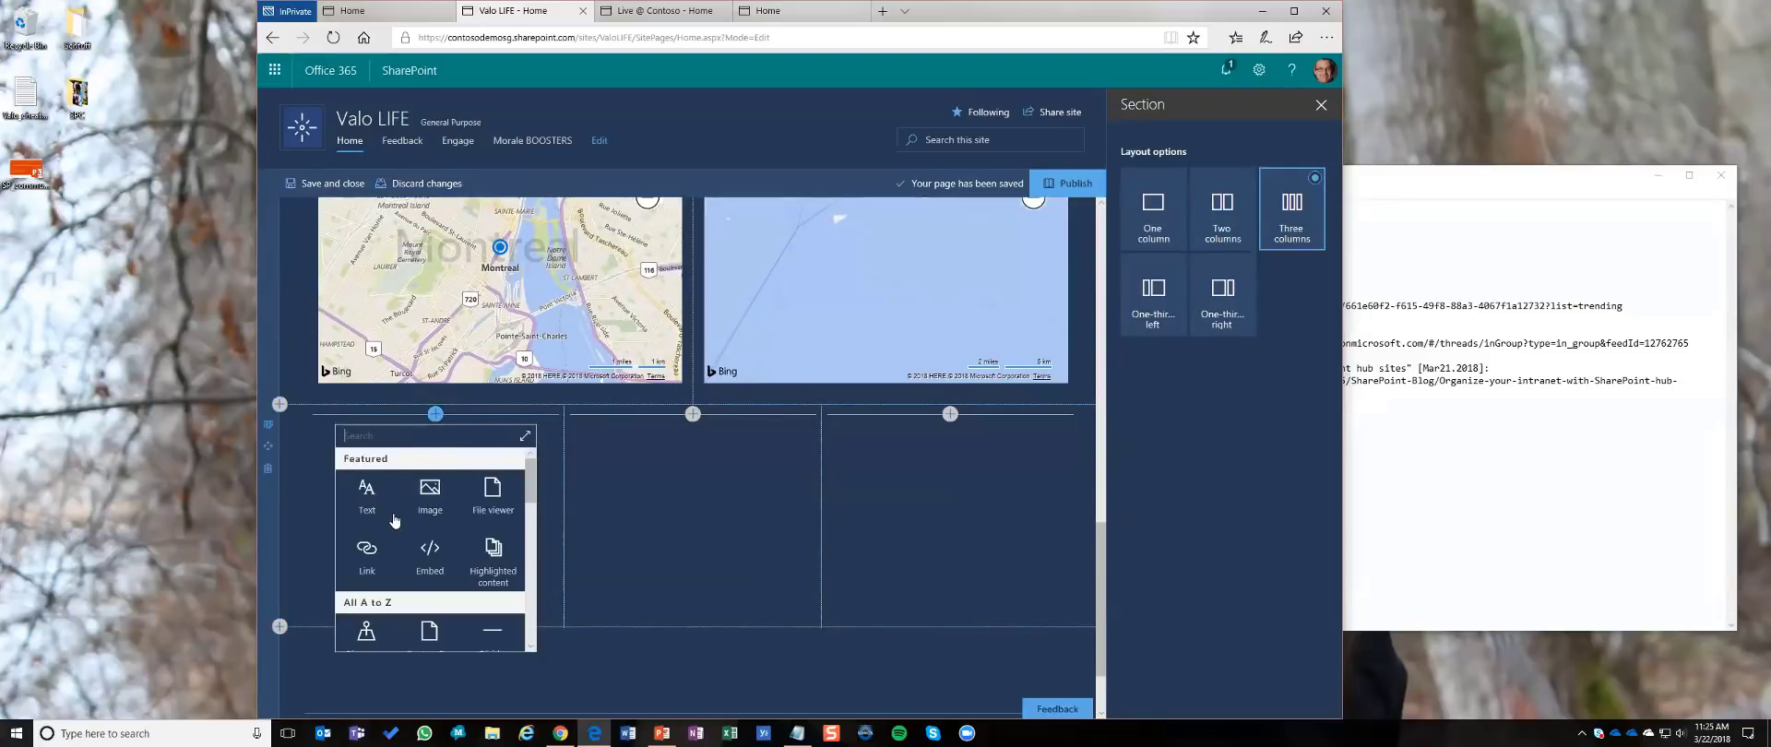
pyautogui.write('twitt')
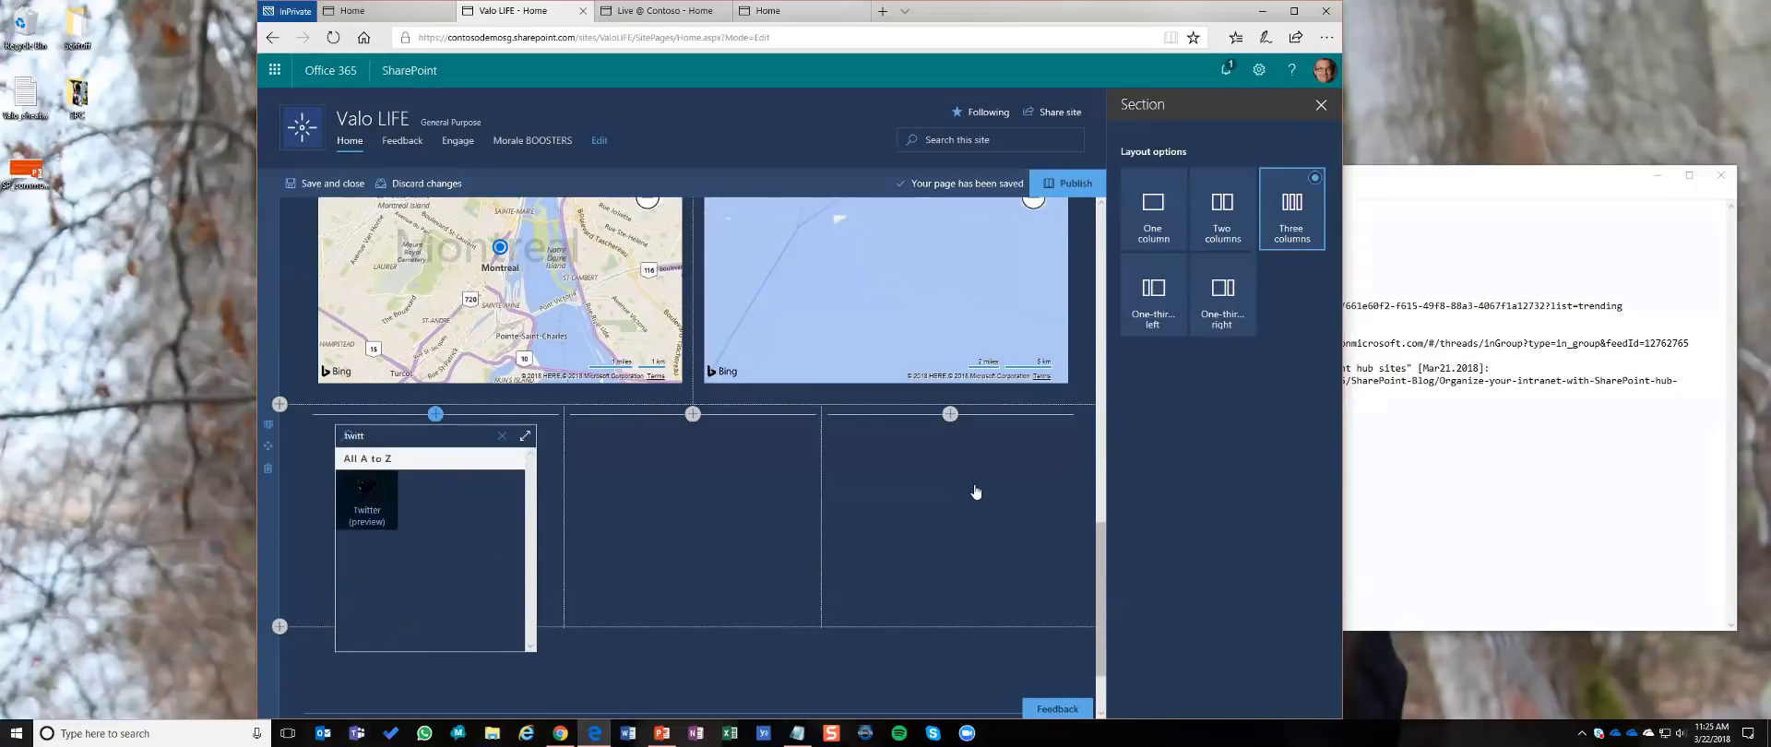
pyautogui.press('Return')
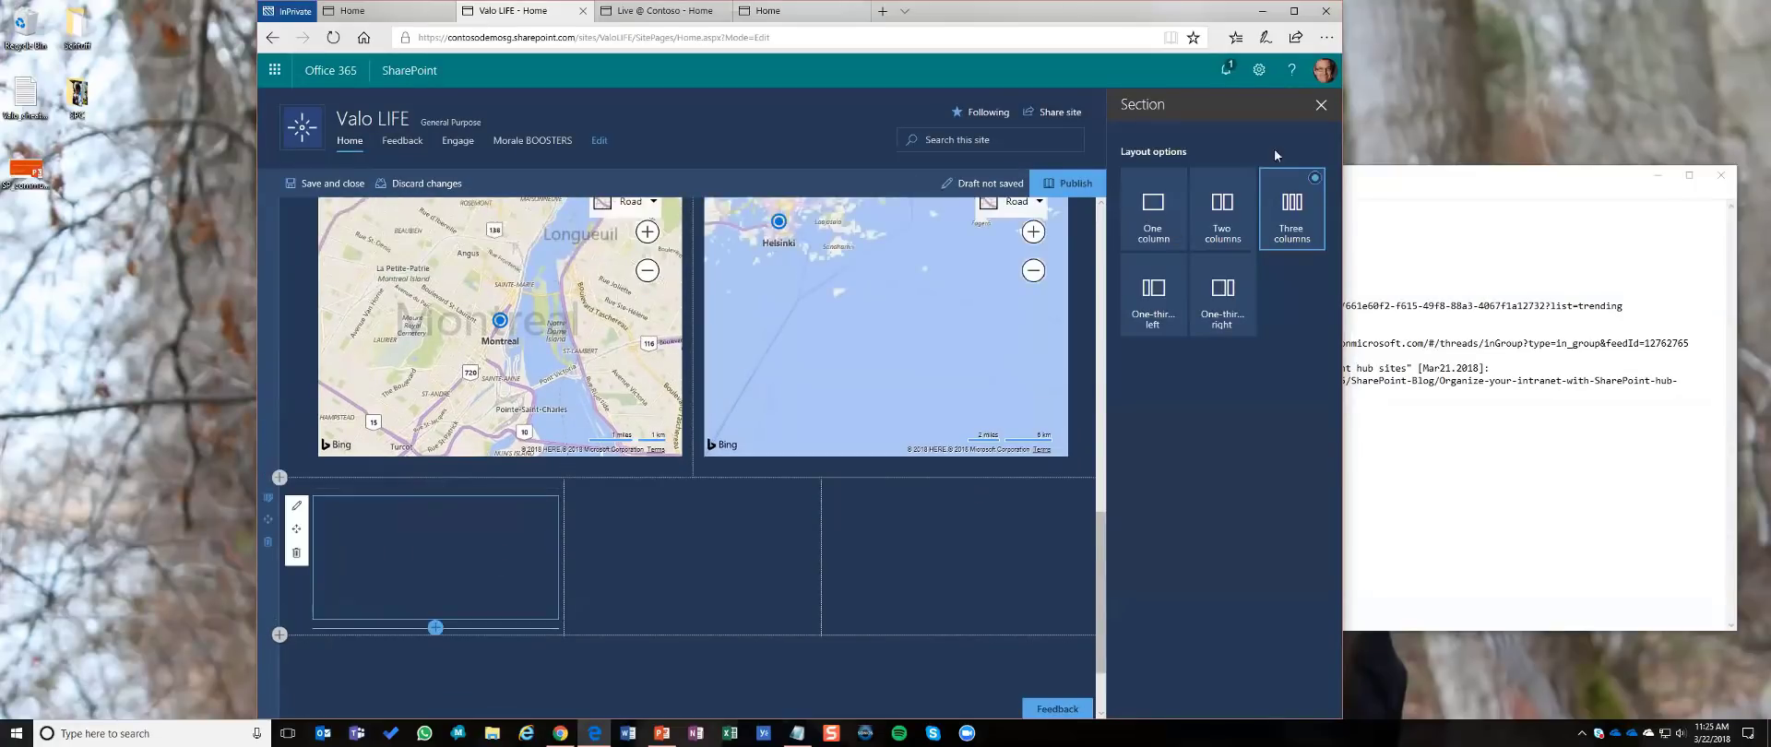
pyautogui.click(1320, 106)
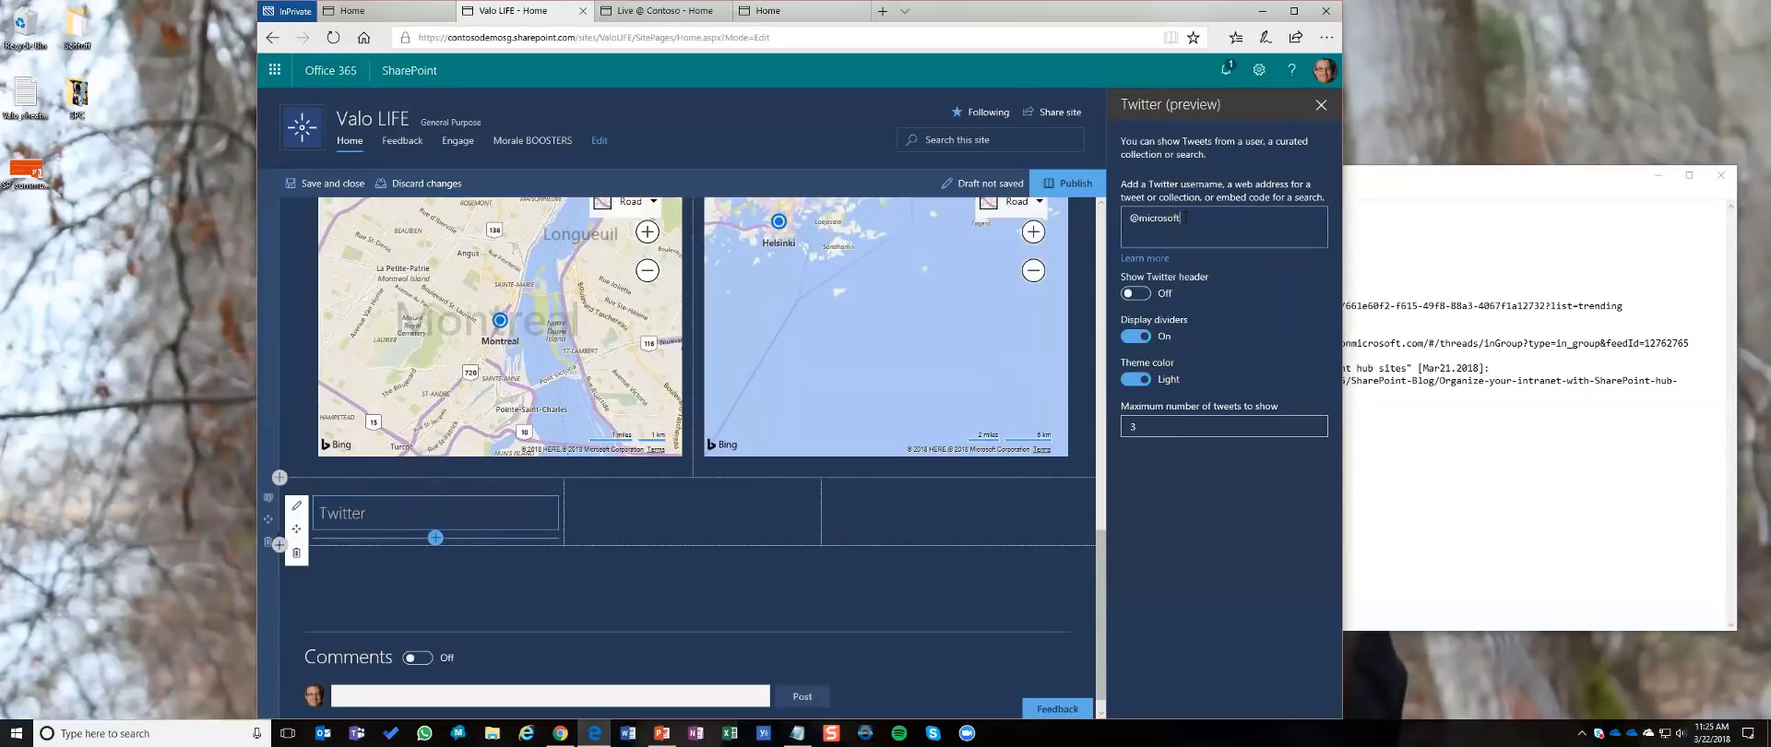
pyautogui.press('BackSpace')
pyautogui.press('BackSpace')
pyautogui.press('BackSpace')
pyautogui.press('BackSpace')
pyautogui.press('BackSpace')
pyautogui.press('BackSpace')
pyautogui.press('BackSpace')
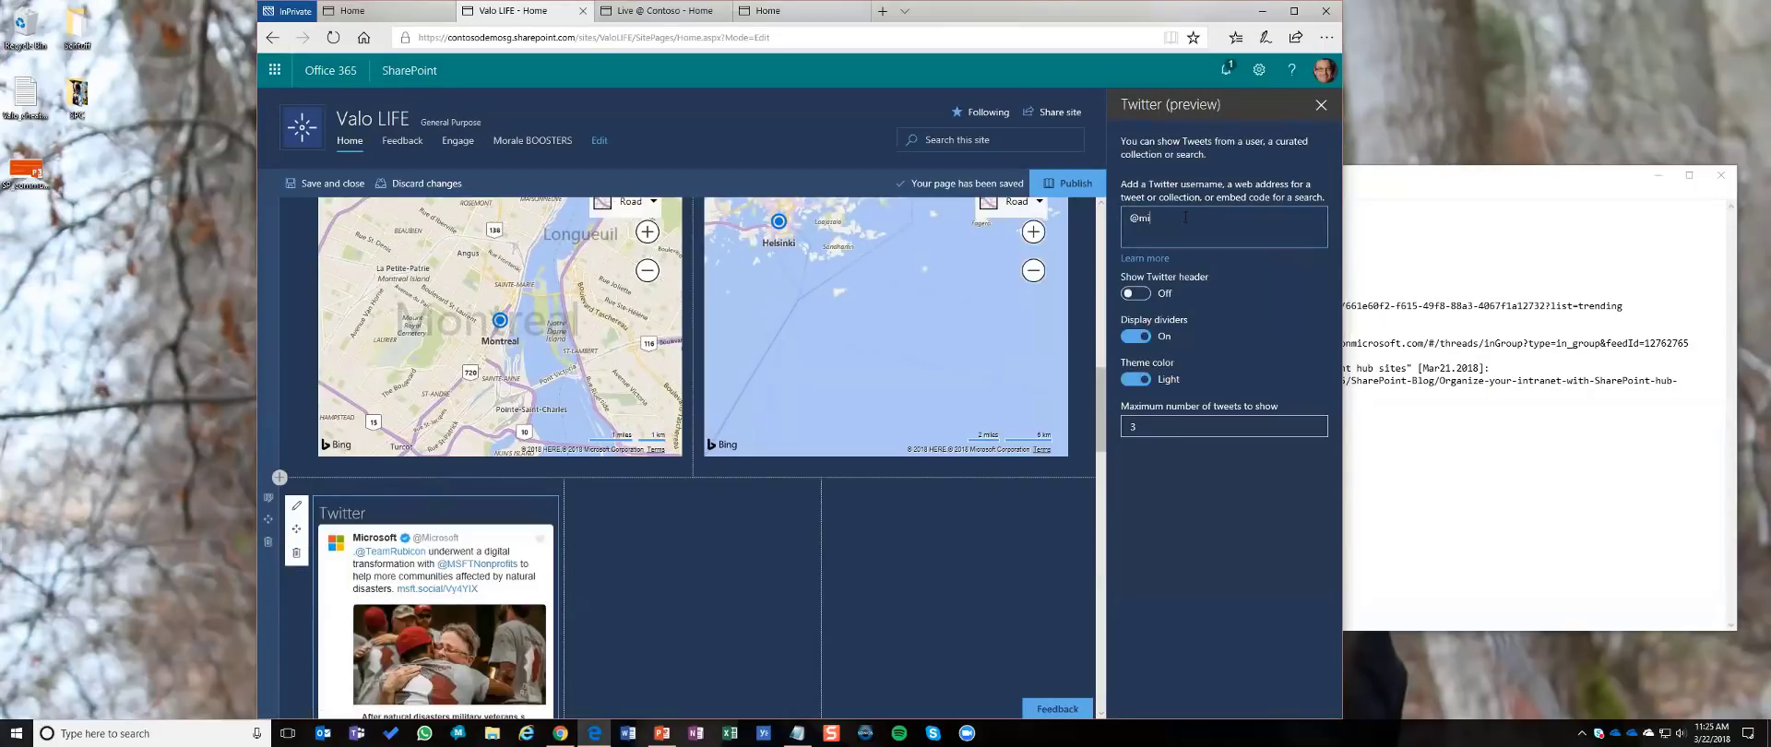
pyautogui.press('BackSpace')
pyautogui.press('BackSpace')
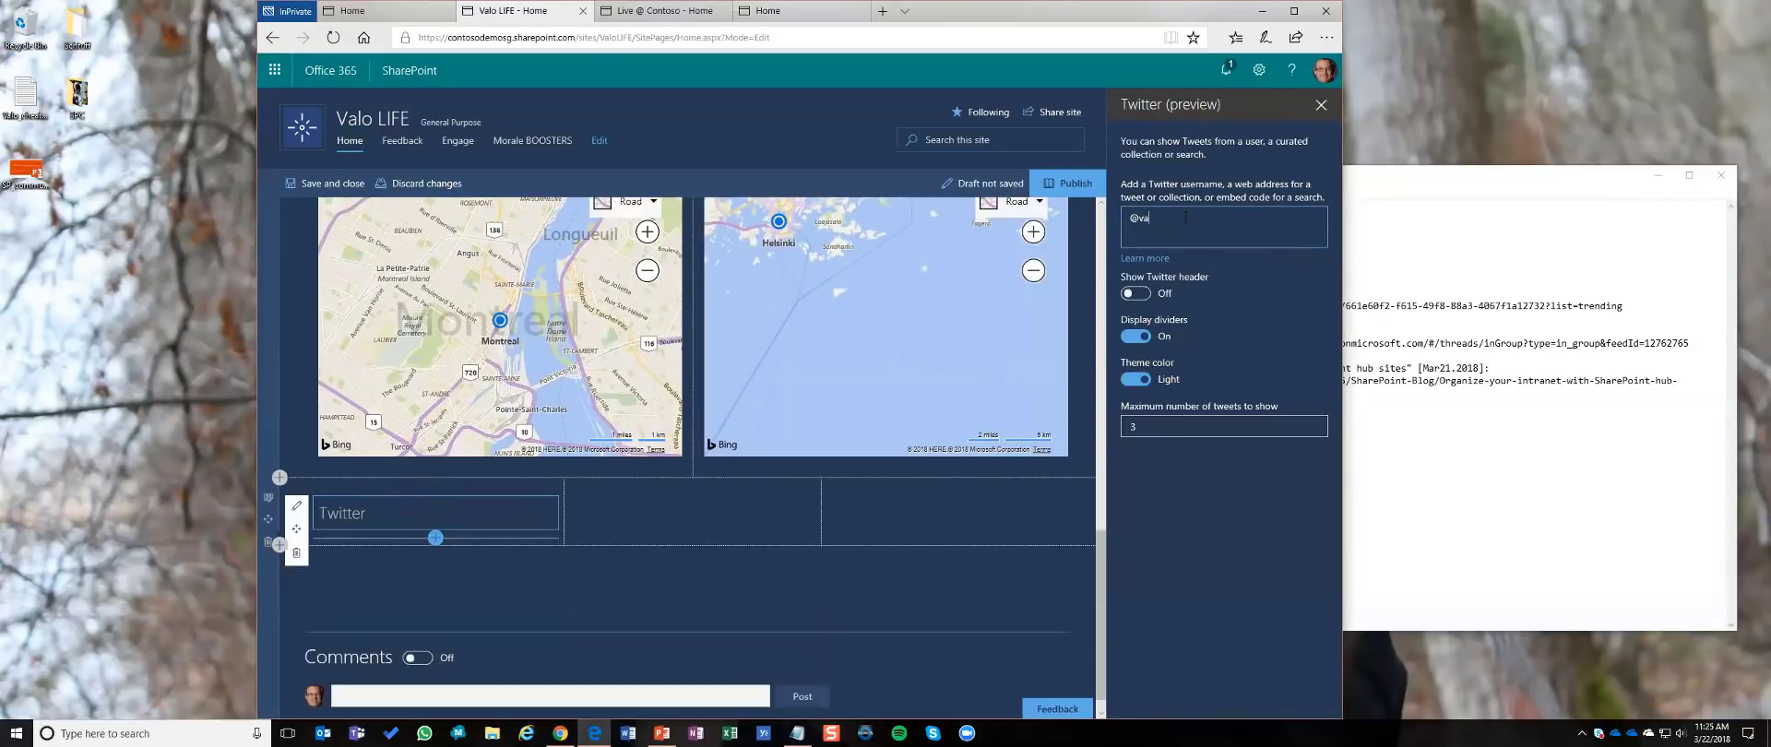
pyautogui.write('valointranet')
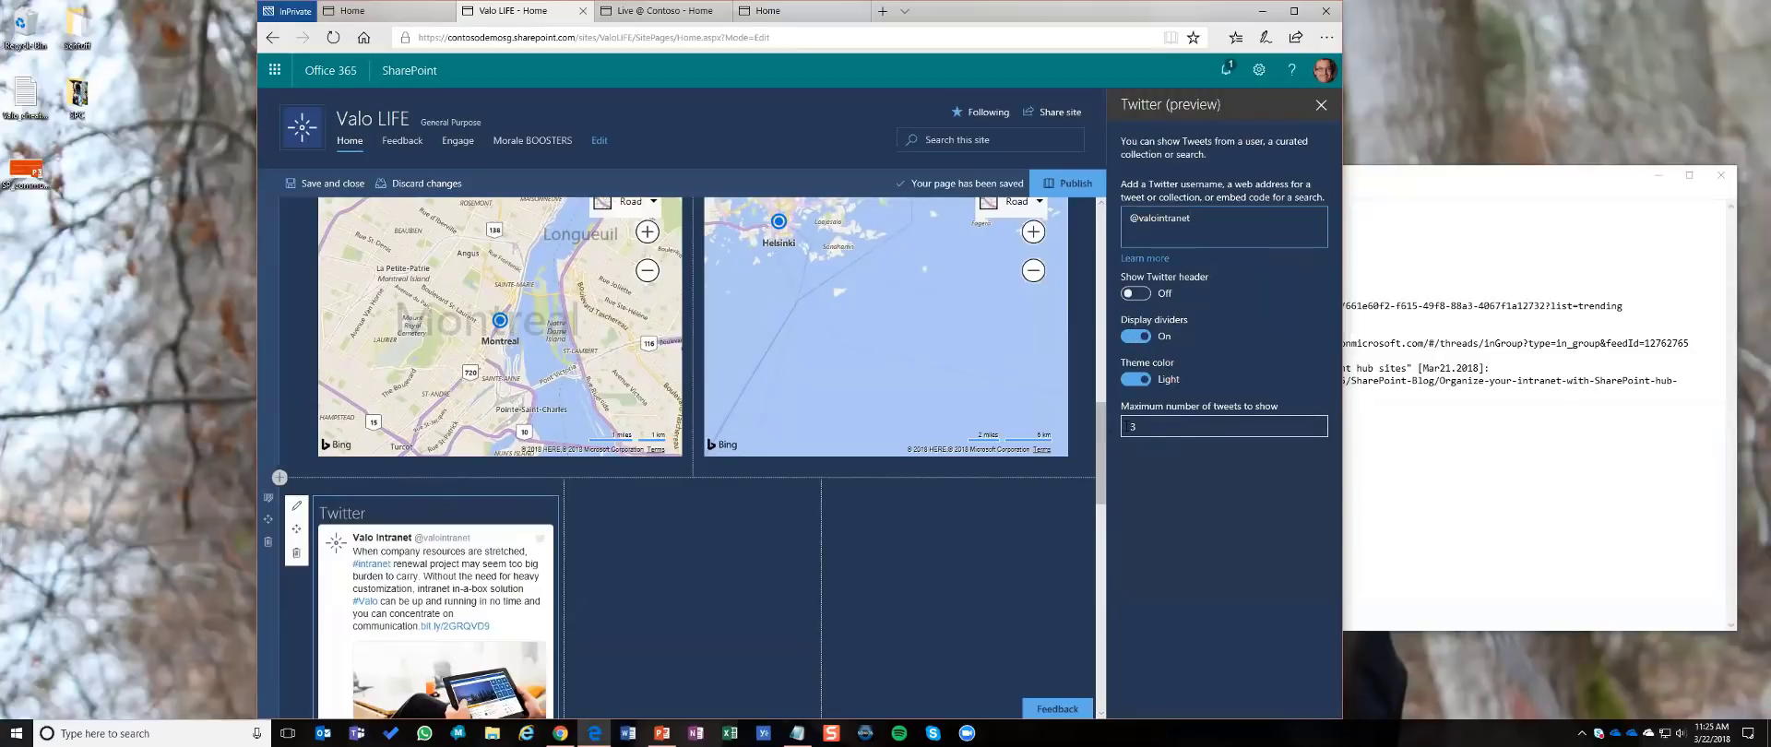
pyautogui.click(1164, 379)
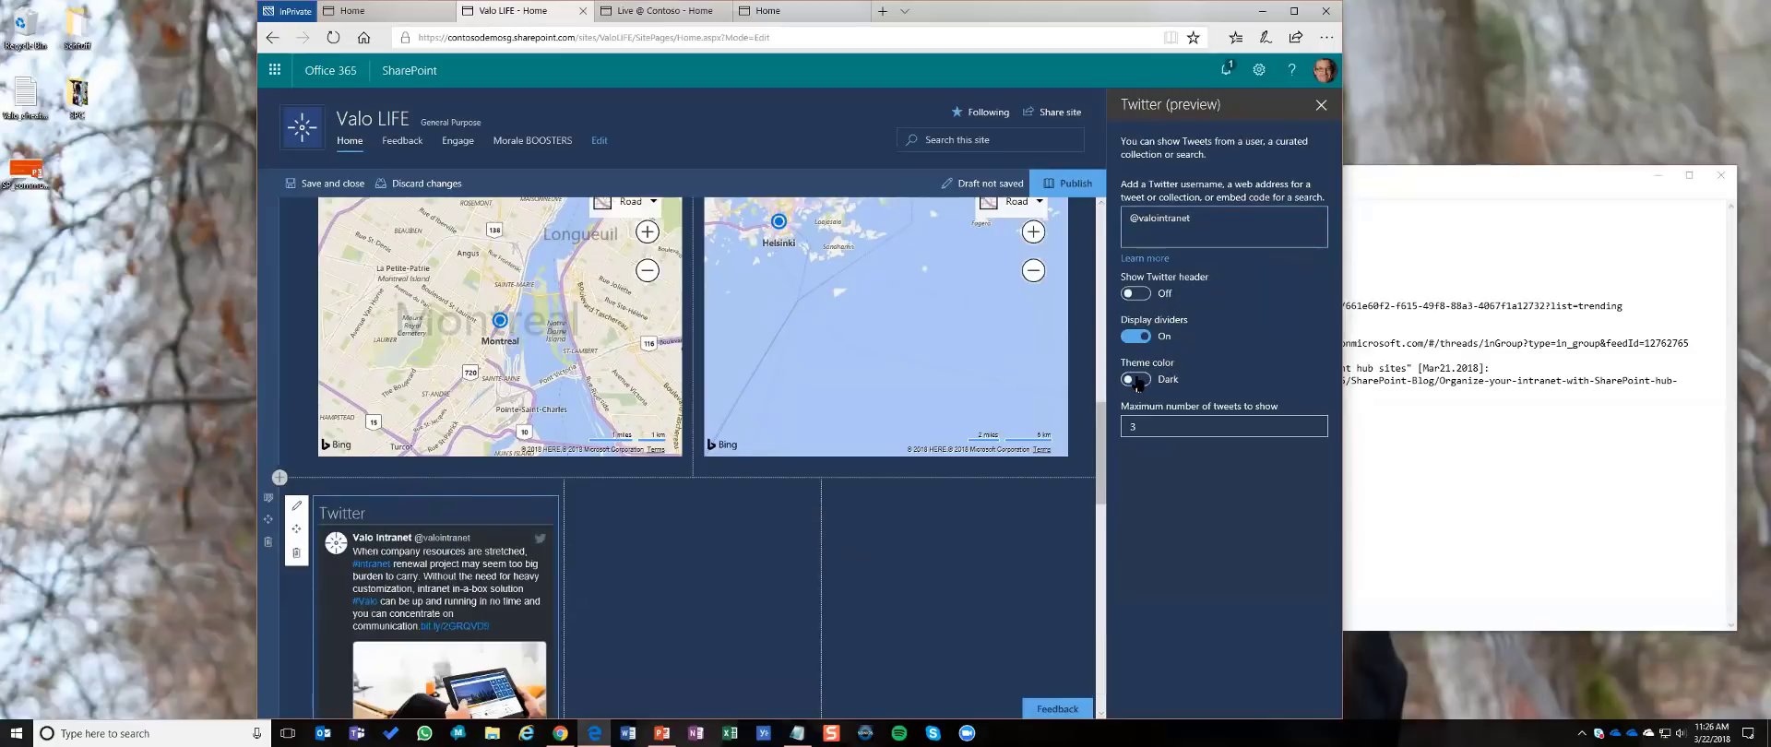
pyautogui.click(1142, 380)
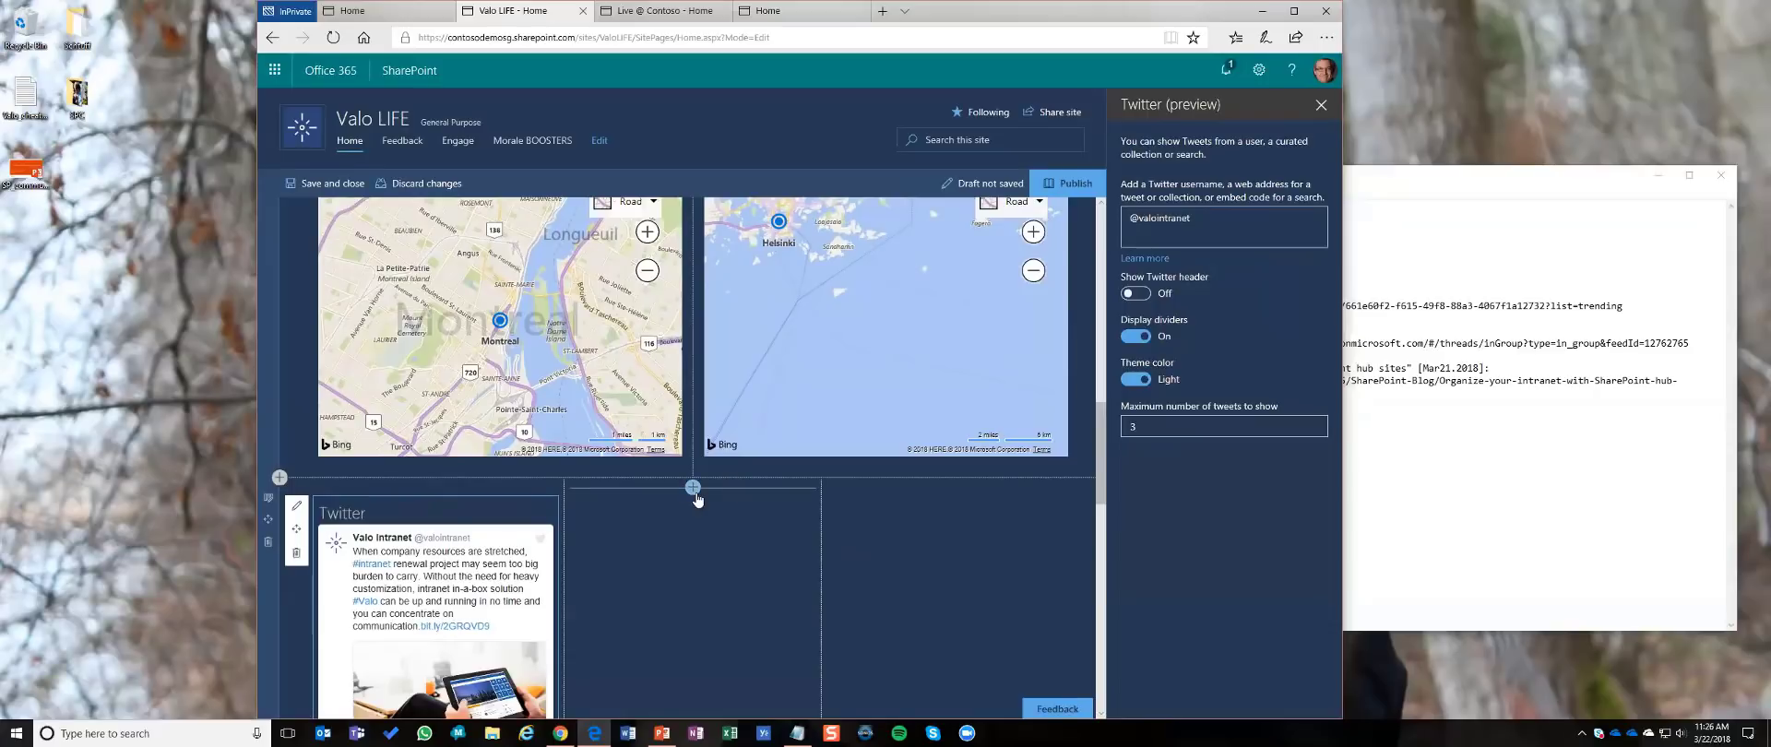
pyautogui.click(700, 521)
pyautogui.click(693, 487)
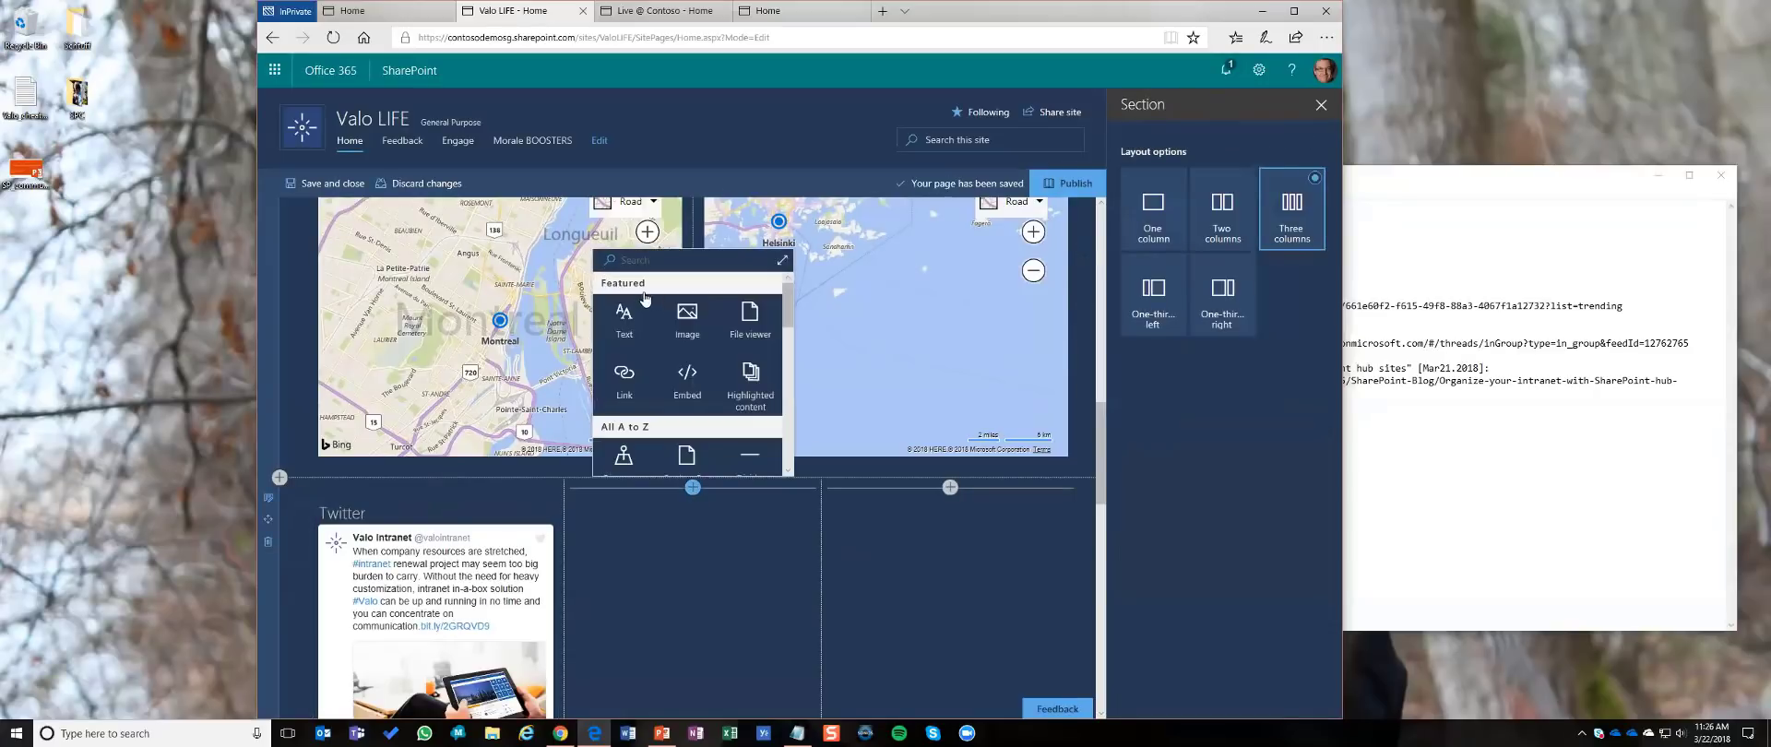
pyautogui.click(636, 259)
pyautogui.write('twitter')
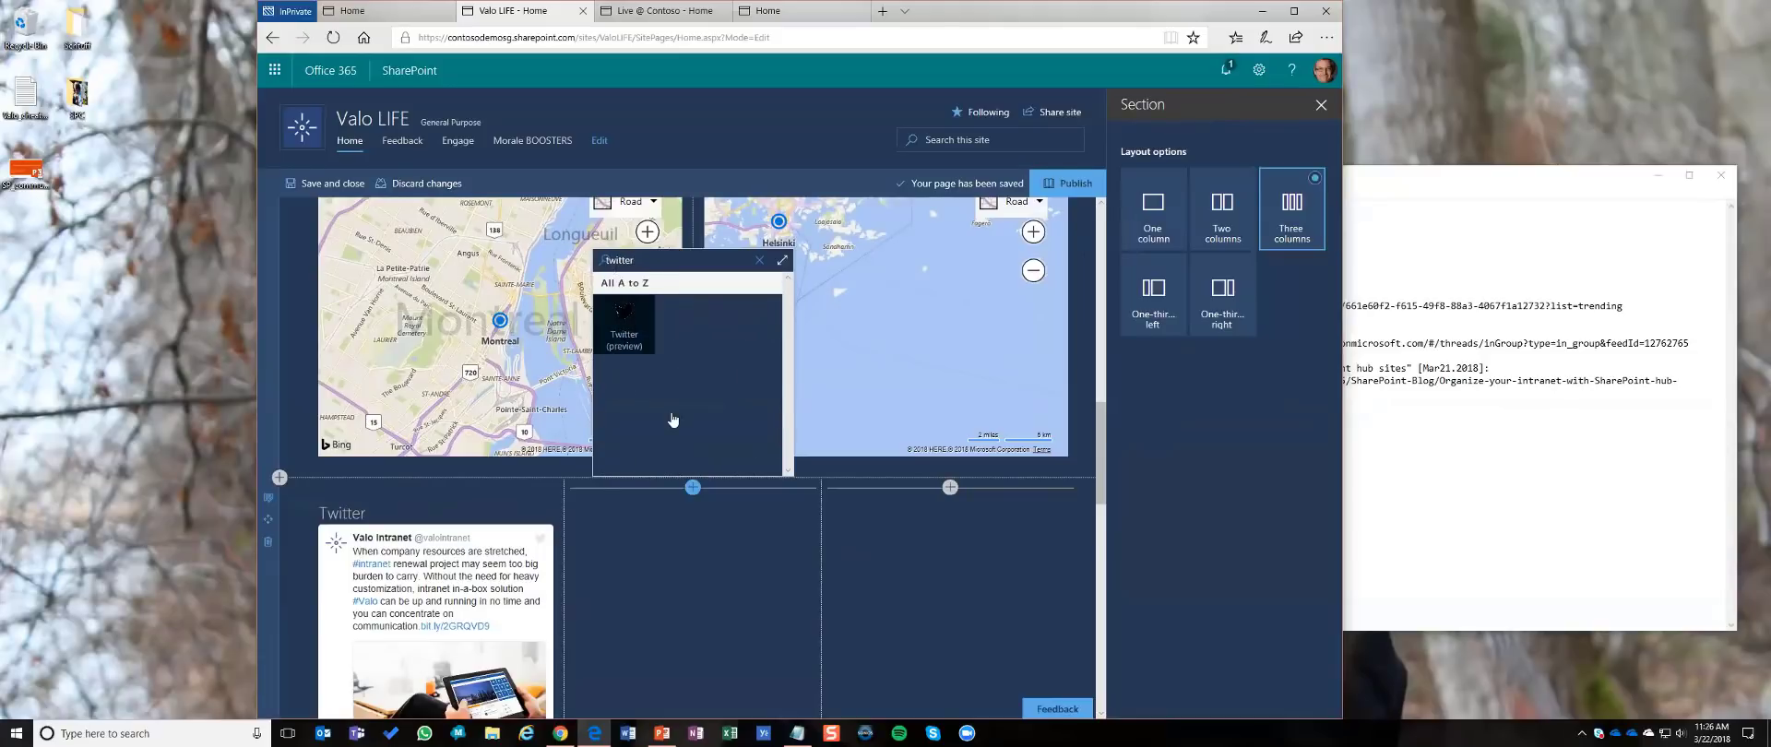
pyautogui.click(623, 323)
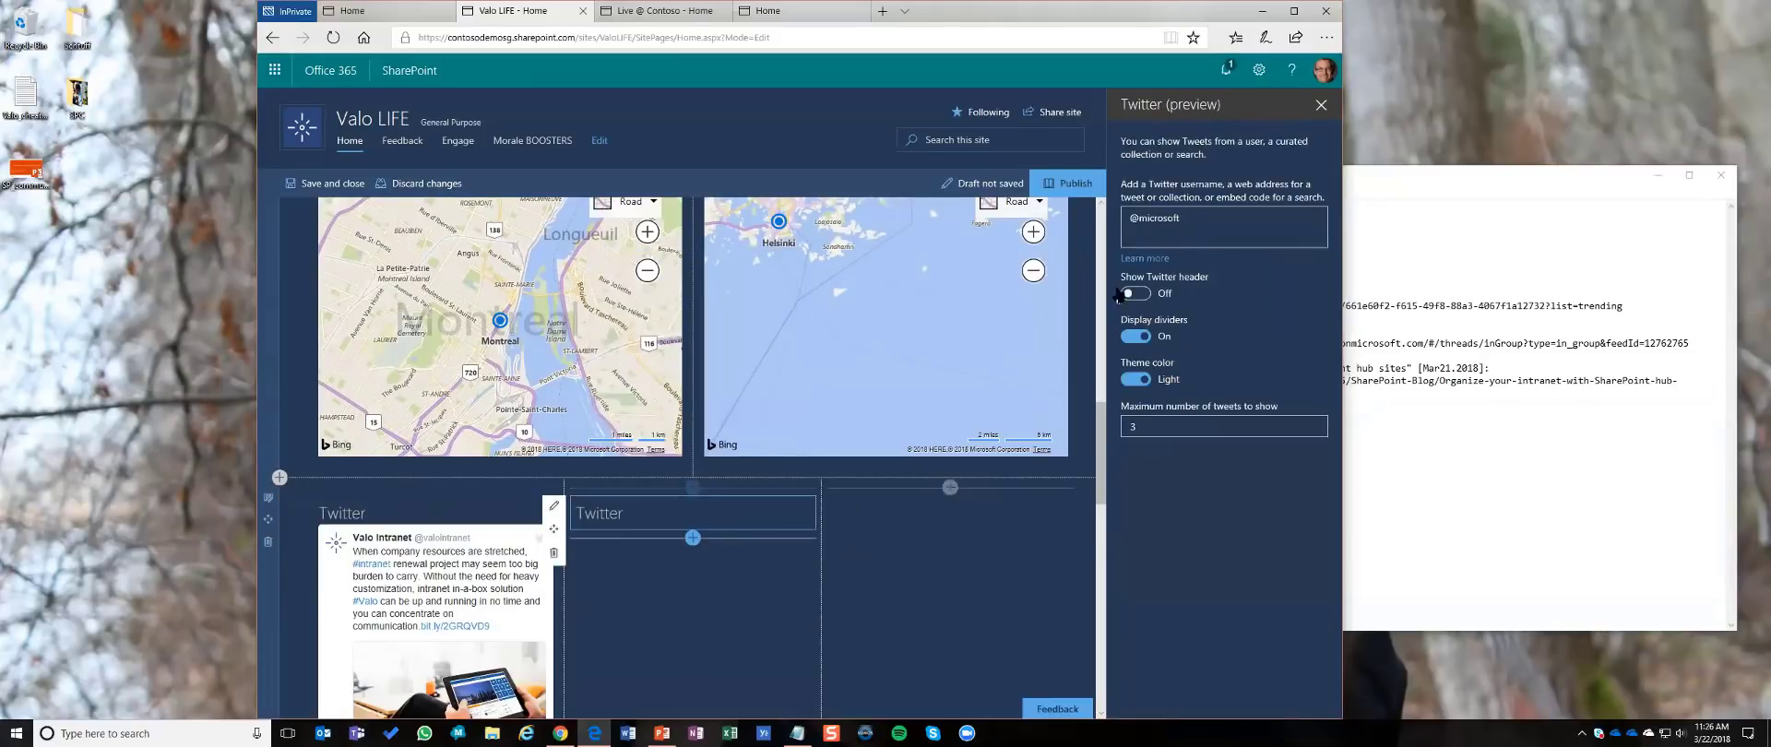
pyautogui.hotkey('shift', 'Left')
pyautogui.hotkey('shift', 'Left')
pyautogui.hotkey('shift', 'Left')
pyautogui.hotkey('shift', 'Left')
pyautogui.hotkey('shift', 'Left')
pyautogui.hotkey('shift', 'Left')
pyautogui.hotkey('shift', 'Left')
pyautogui.hotkey('shift', 'Left')
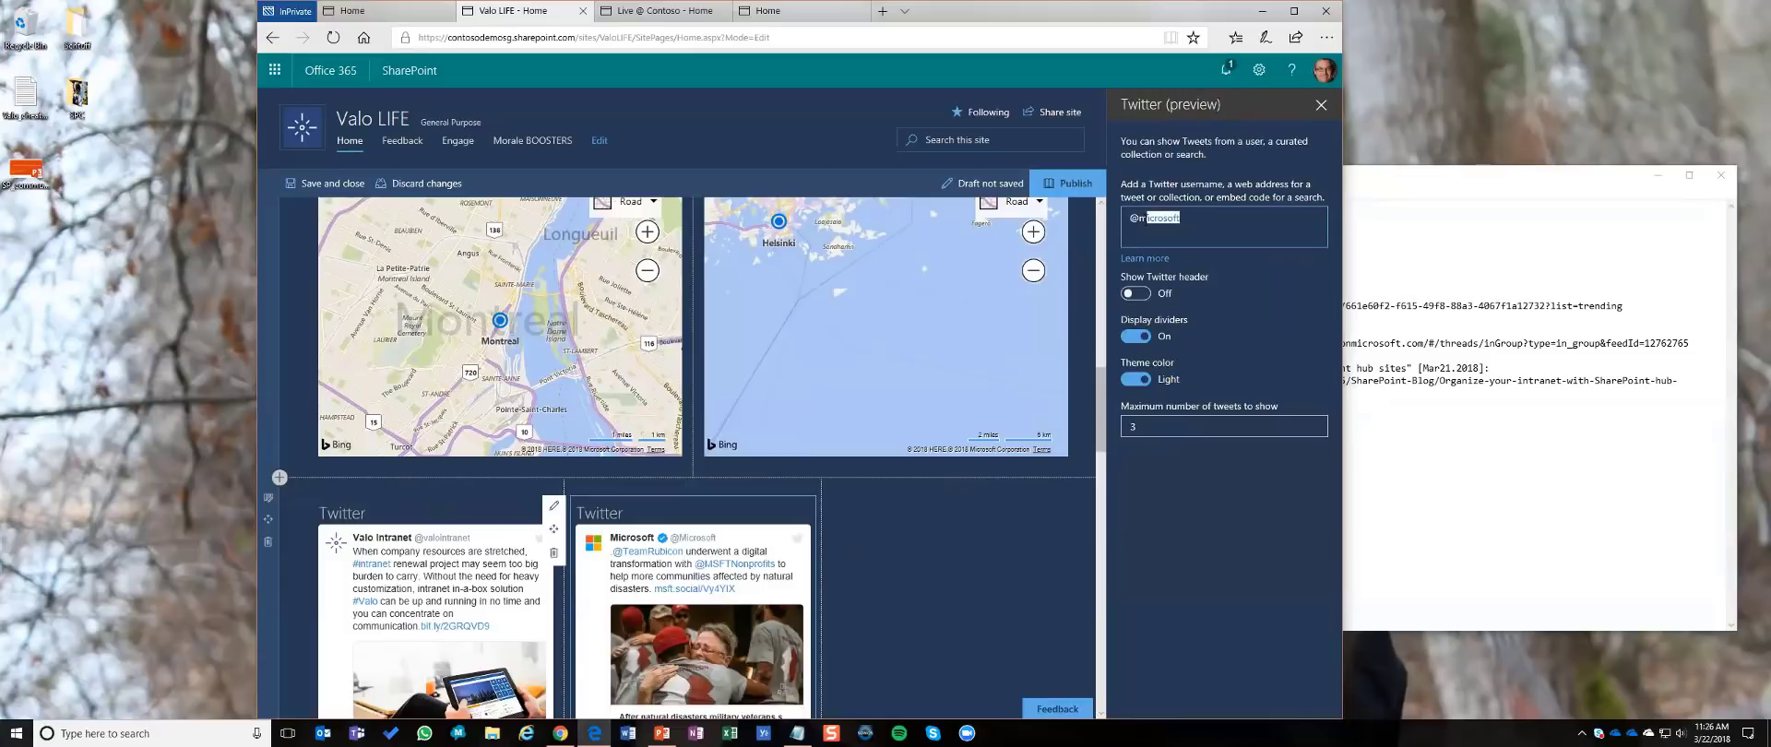
pyautogui.press('BackSpace')
pyautogui.press('BackSpace')
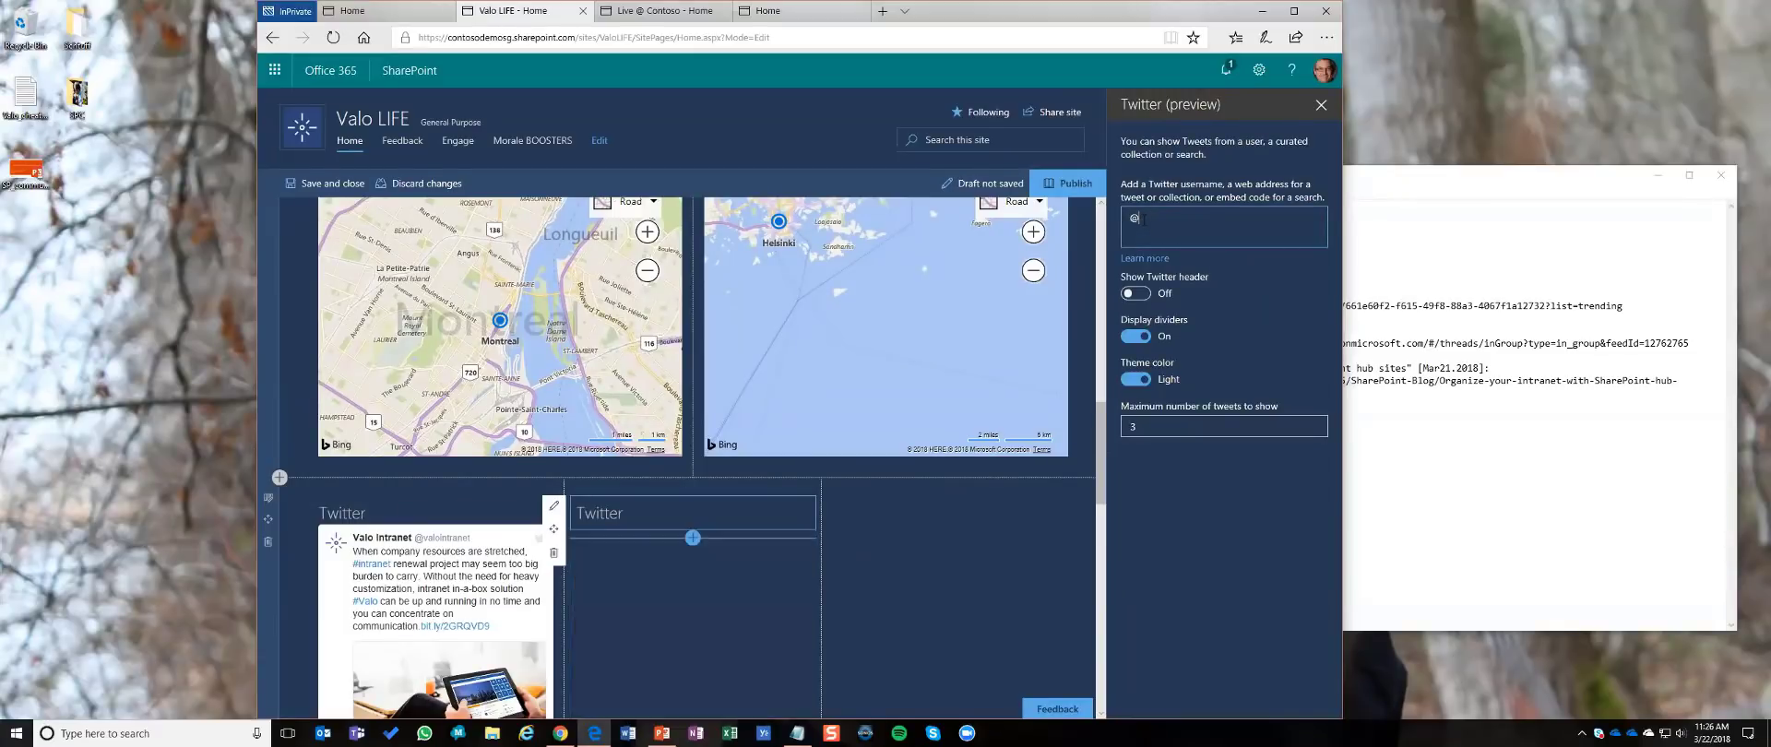
pyautogui.write('sebastienlevert')
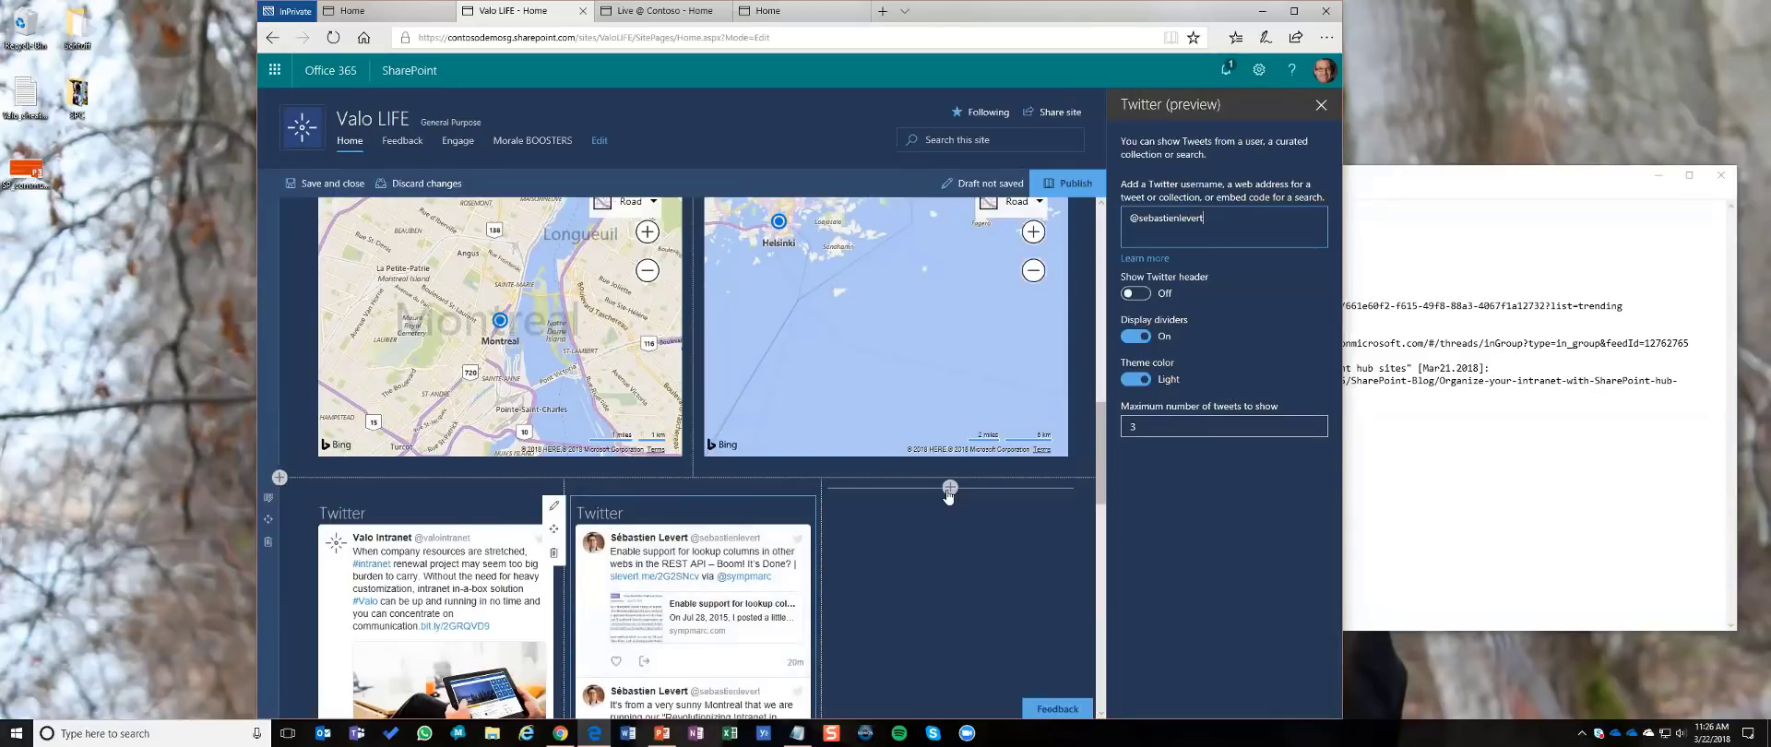
pyautogui.click(950, 487)
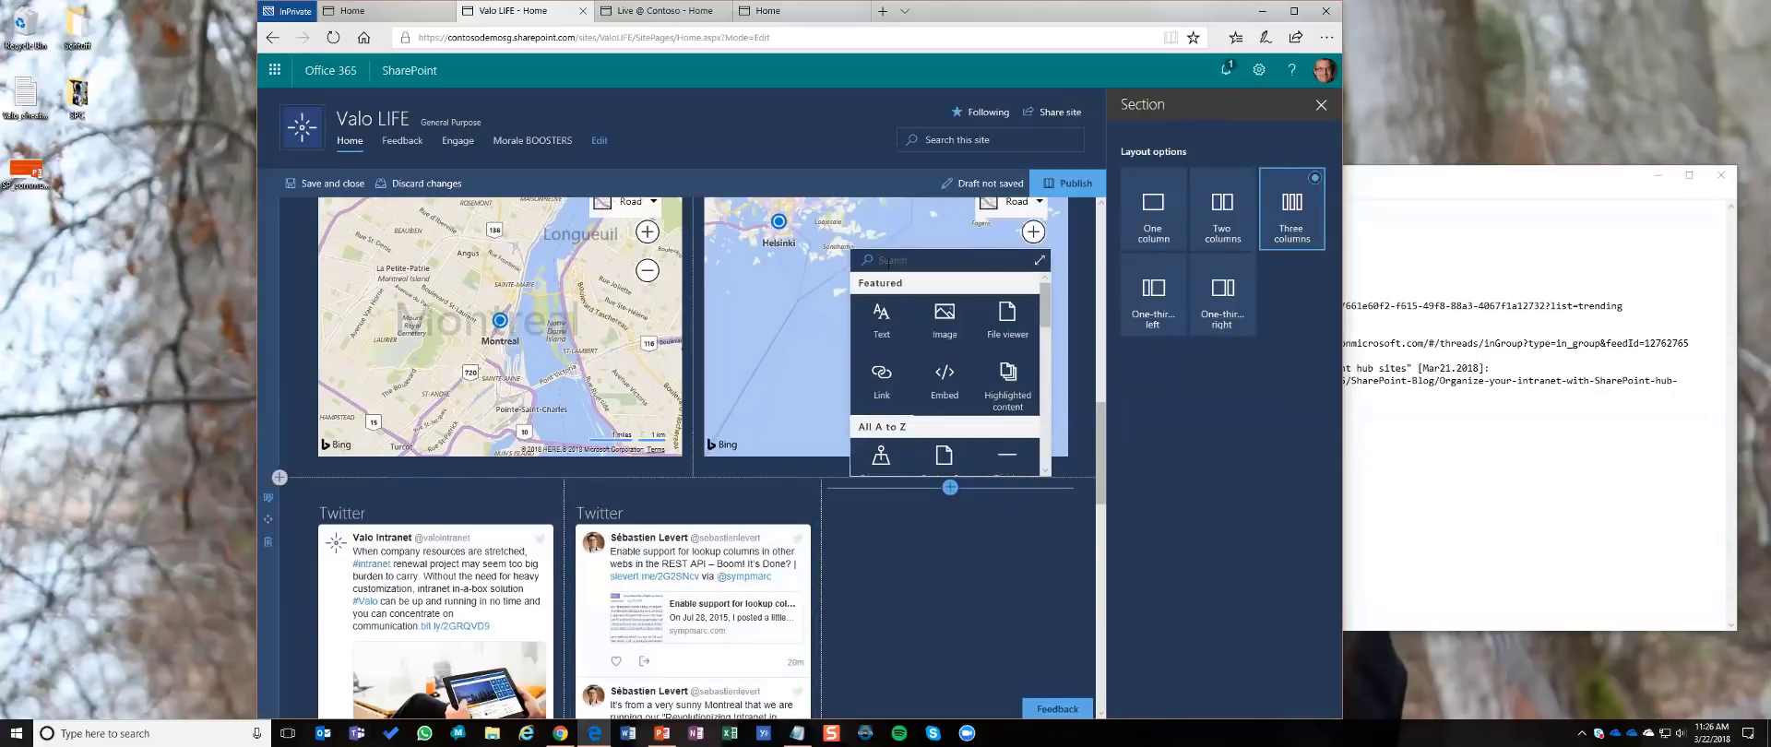
pyautogui.write('twitter')
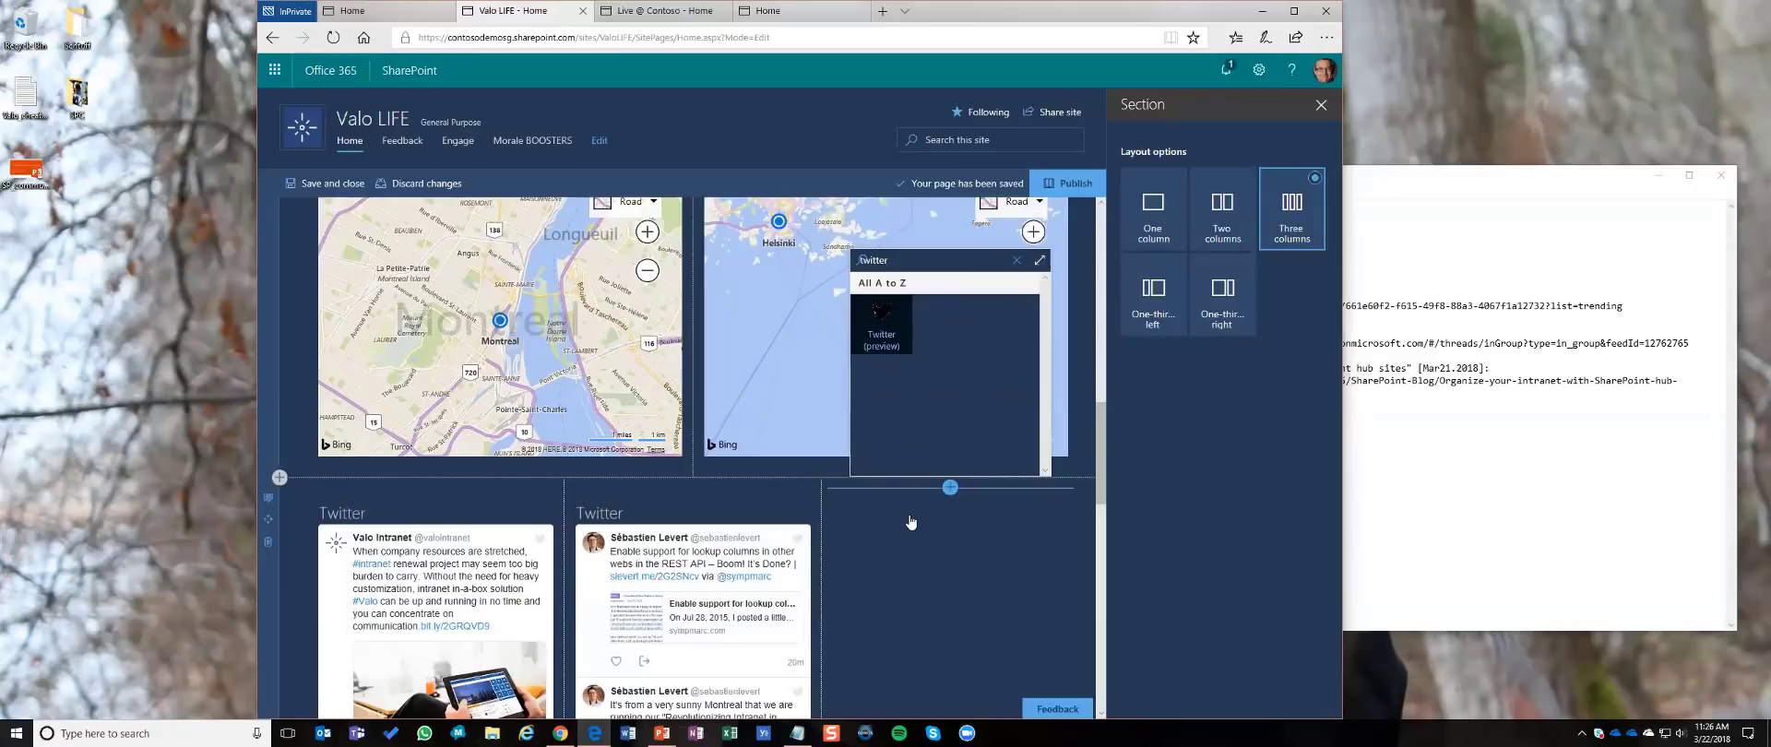
pyautogui.press('Return')
pyautogui.write('@microsoft')
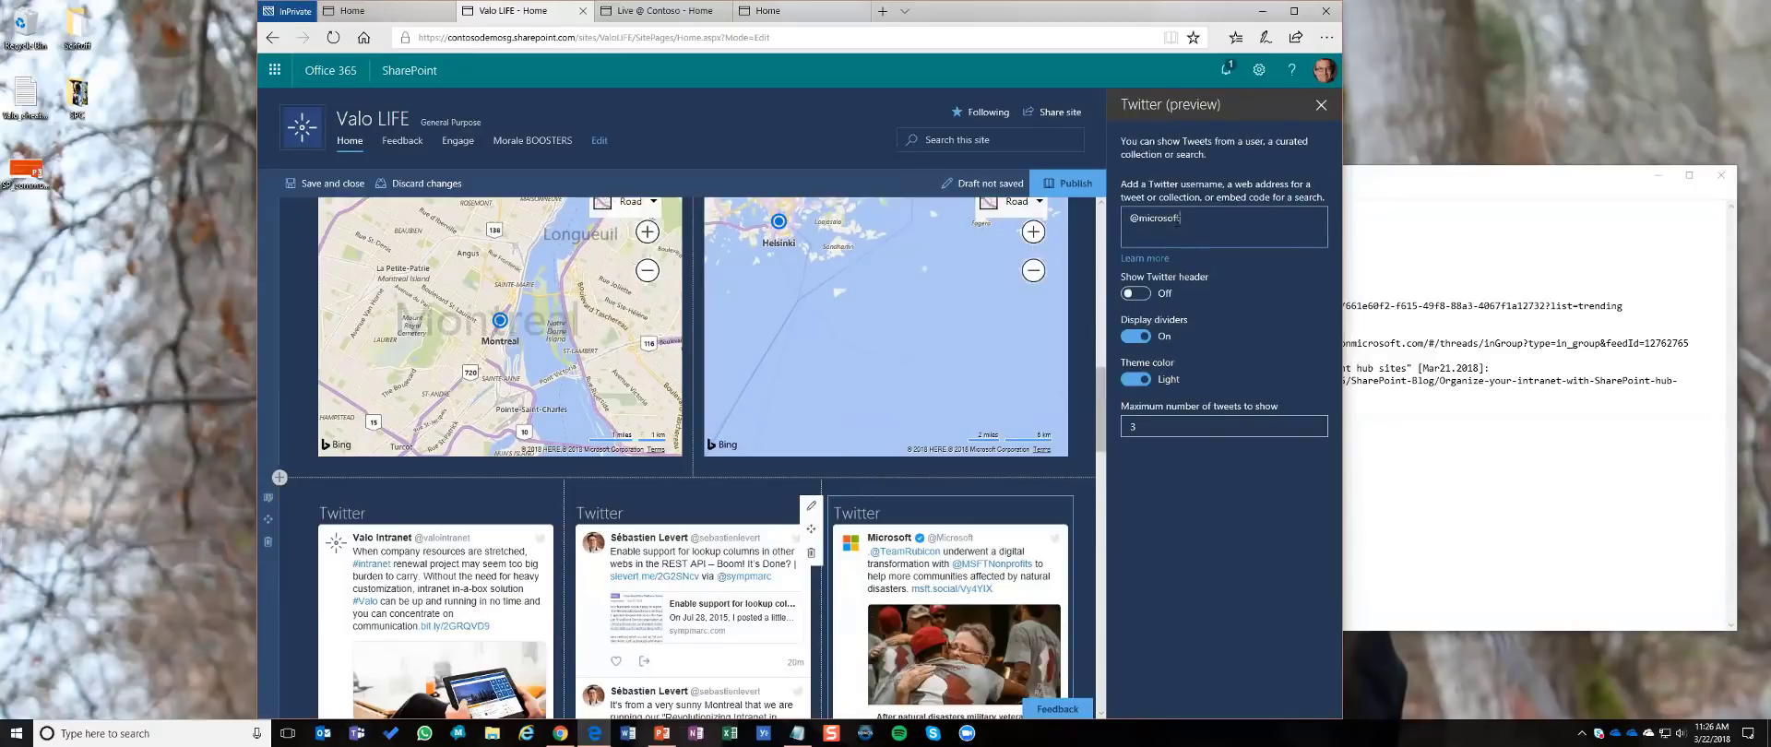
pyautogui.hotkey('shift', 'Left')
pyautogui.hotkey('shift', 'Left')
pyautogui.hotkey('shift', 'Left')
pyautogui.hotkey('shift', 'Left')
pyautogui.hotkey('shift', 'Left')
pyautogui.hotkey('shift', 'Left')
pyautogui.hotkey('shift', 'Left')
pyautogui.hotkey('shift', 'Left')
pyautogui.hotkey('shift', 'Left')
pyautogui.write('spconf')
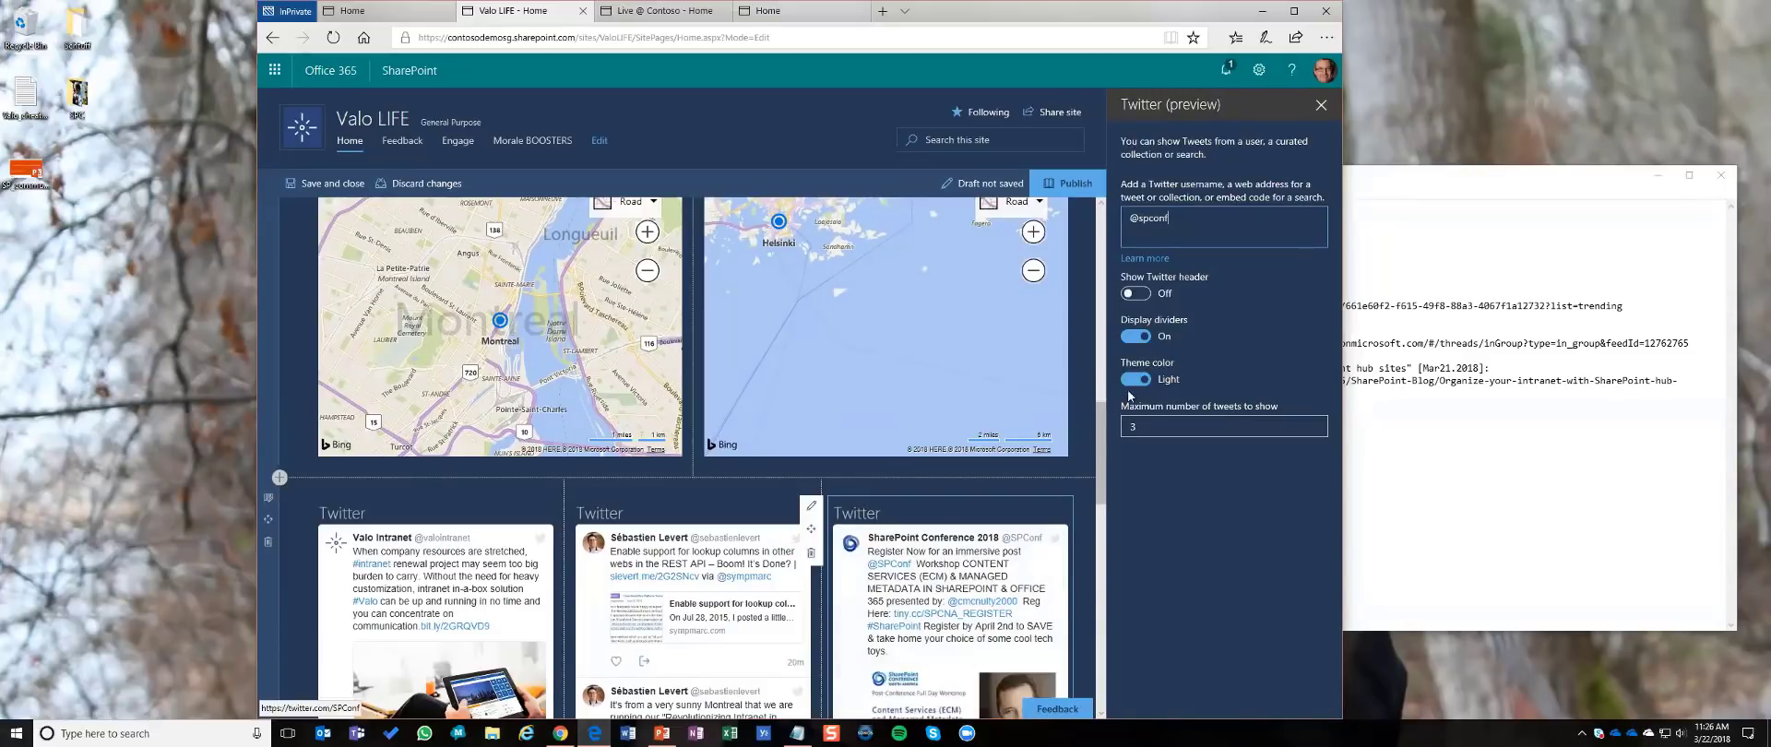
pyautogui.click(1320, 104)
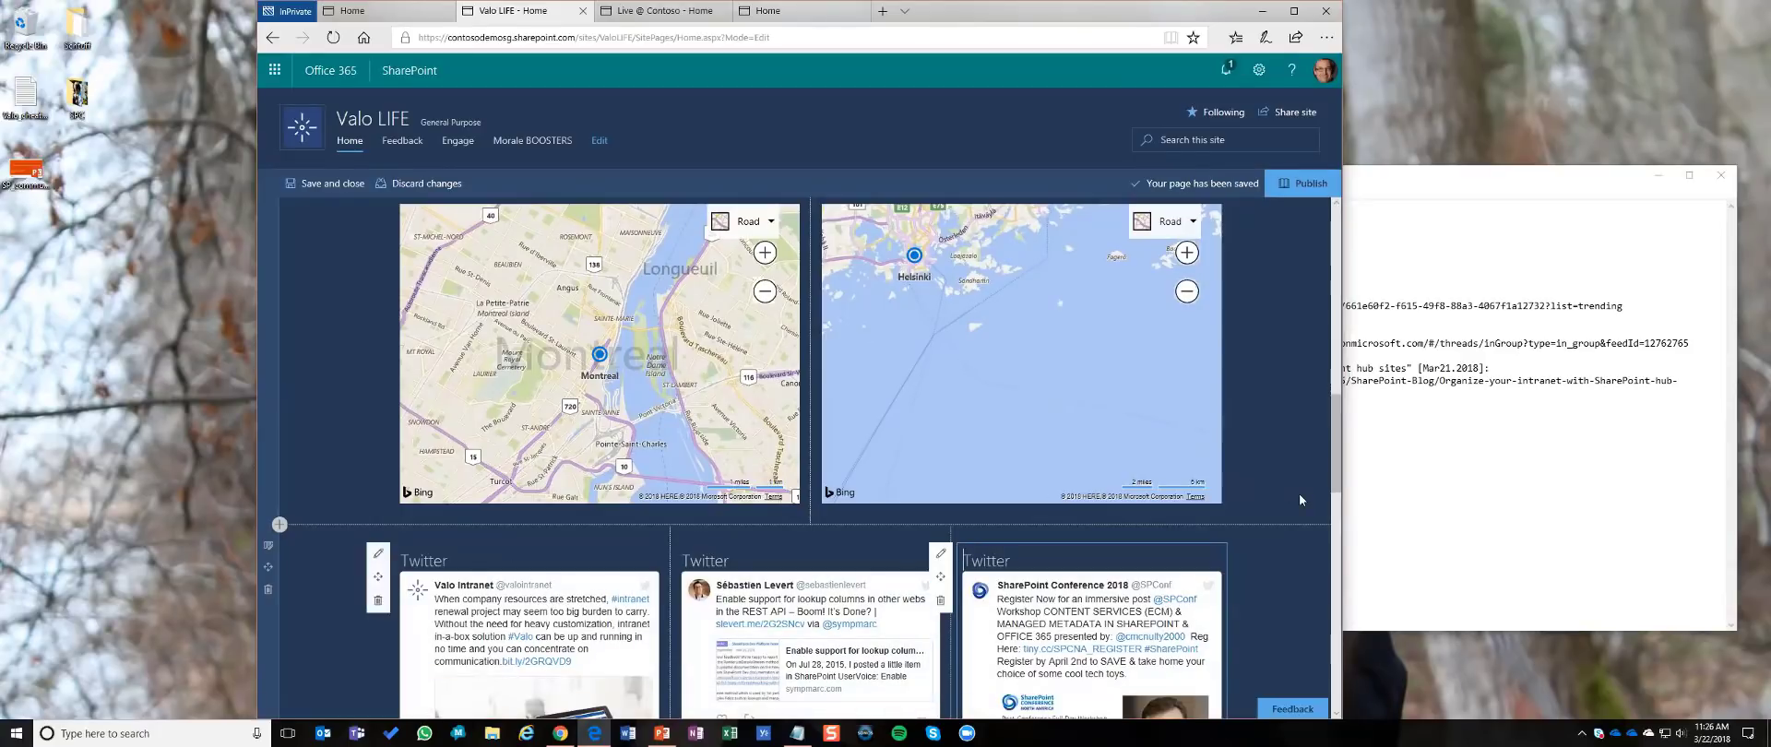
# Step: Add a new two-column section below the Twitter feeds
pyautogui.scroll(-10, 1299, 495)
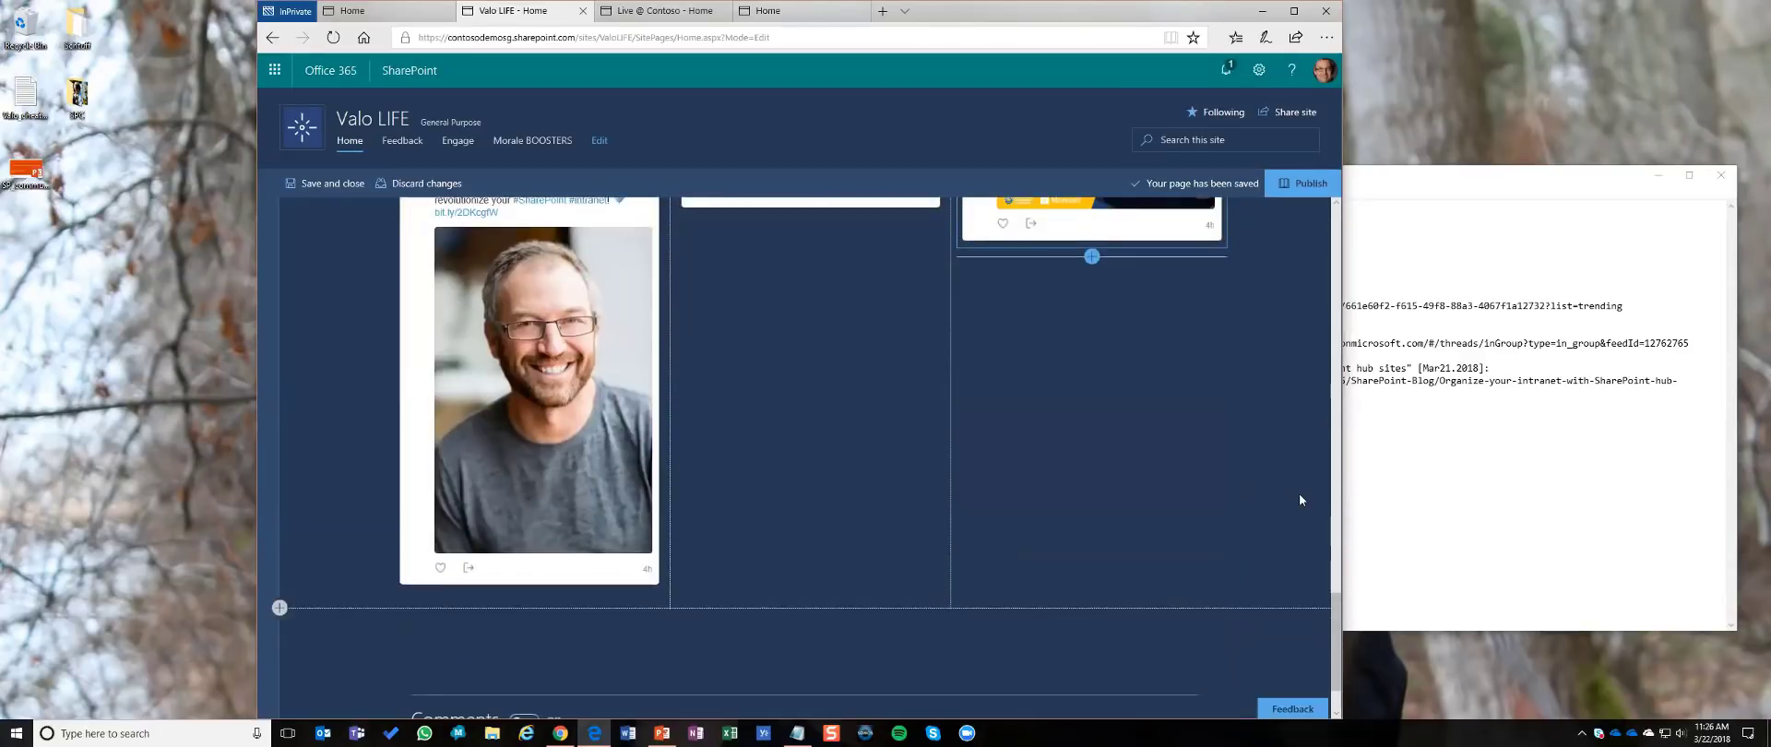
pyautogui.scroll(-2, 1298, 494)
pyautogui.scroll(3, 1024, 380)
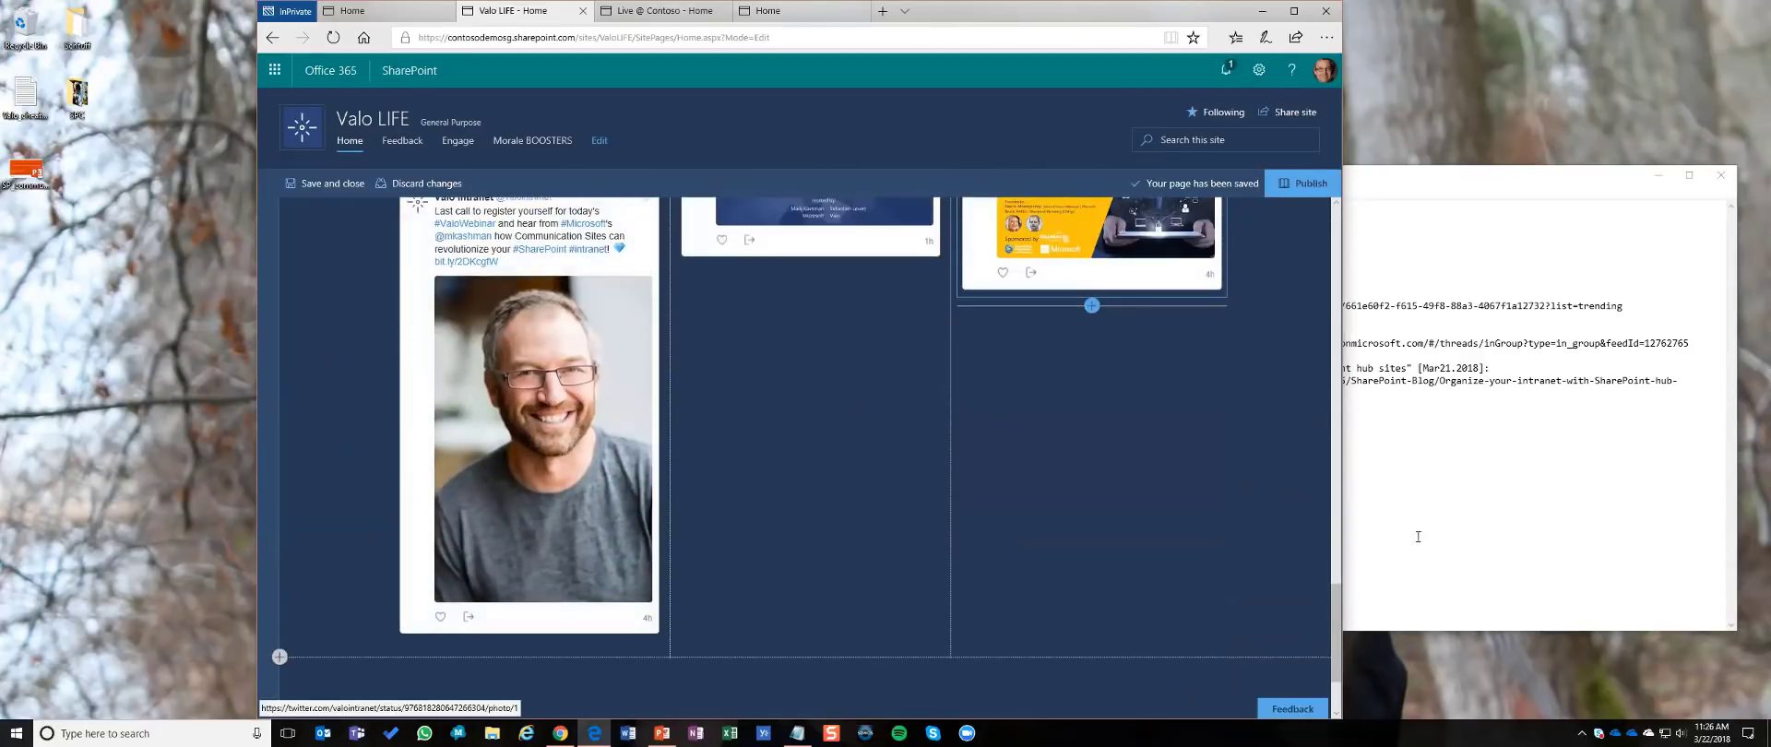
pyautogui.scroll(-2, 1109, 535)
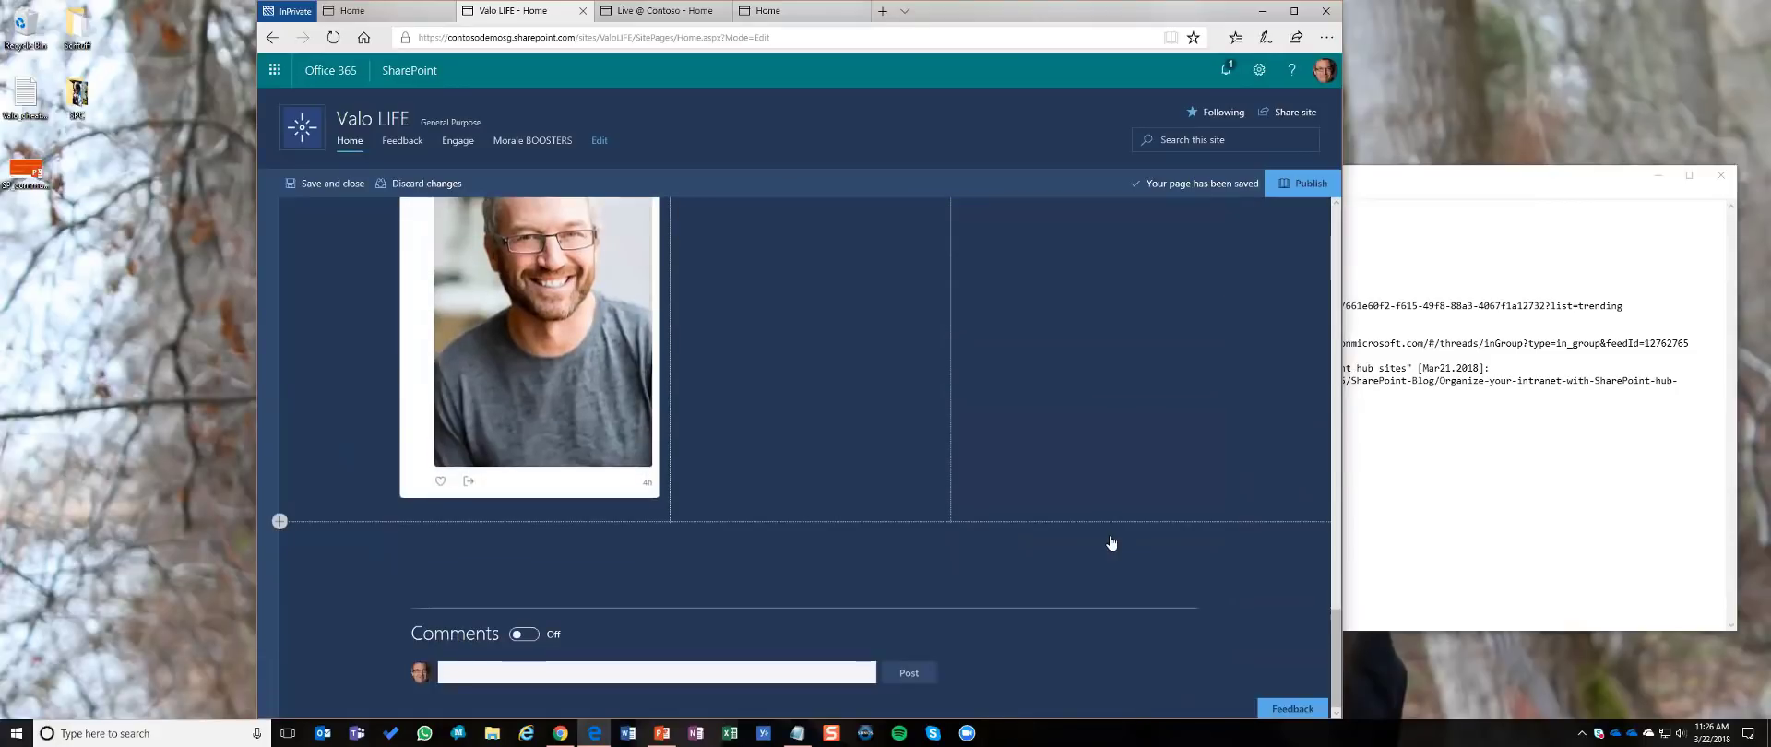
pyautogui.scroll(2, 774, 461)
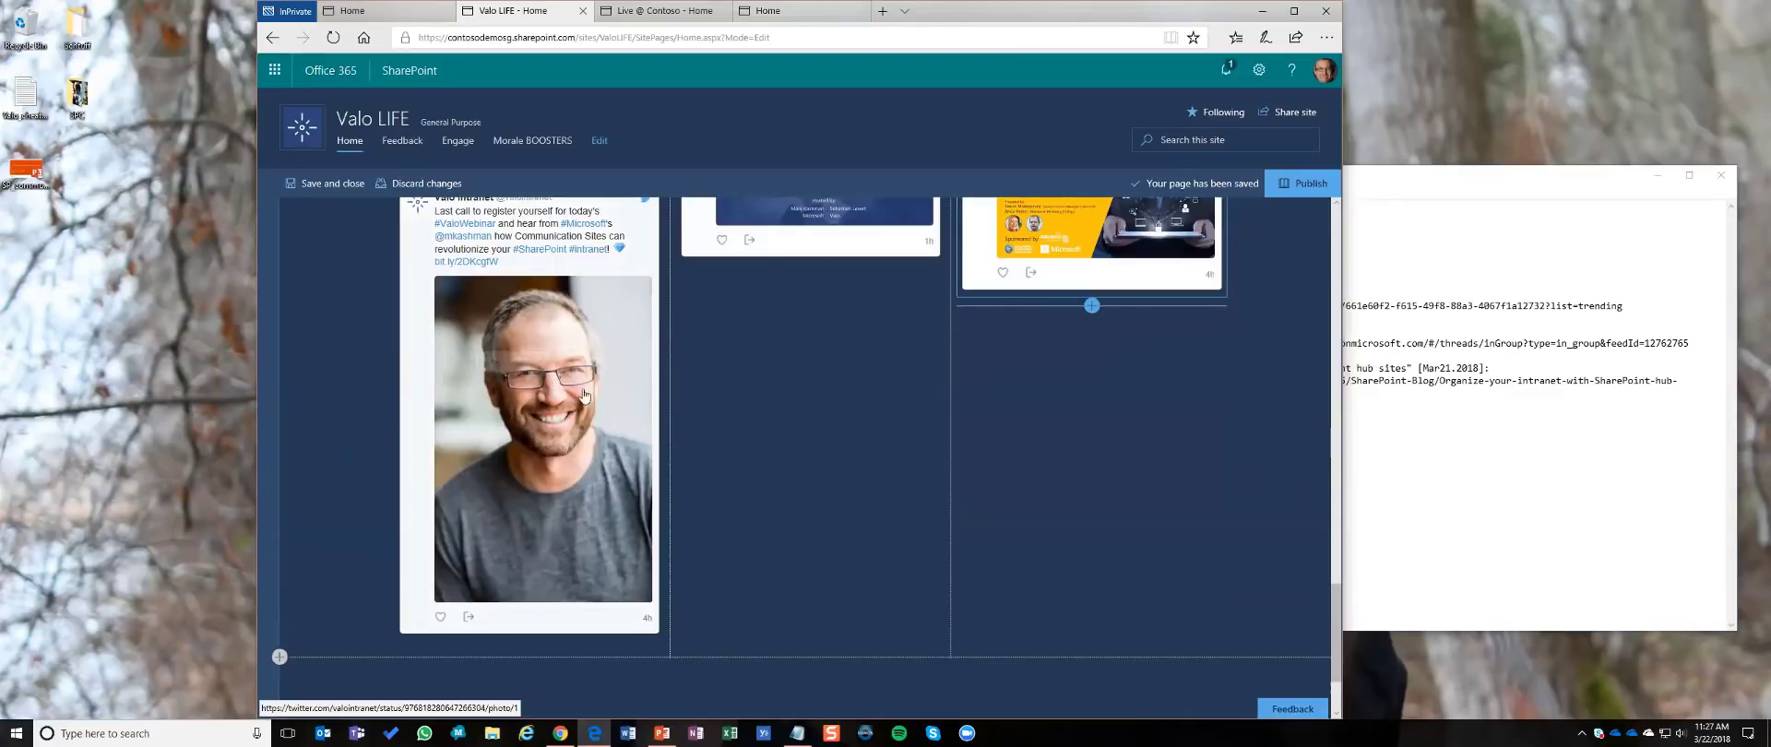
pyautogui.scroll(-2, 1190, 552)
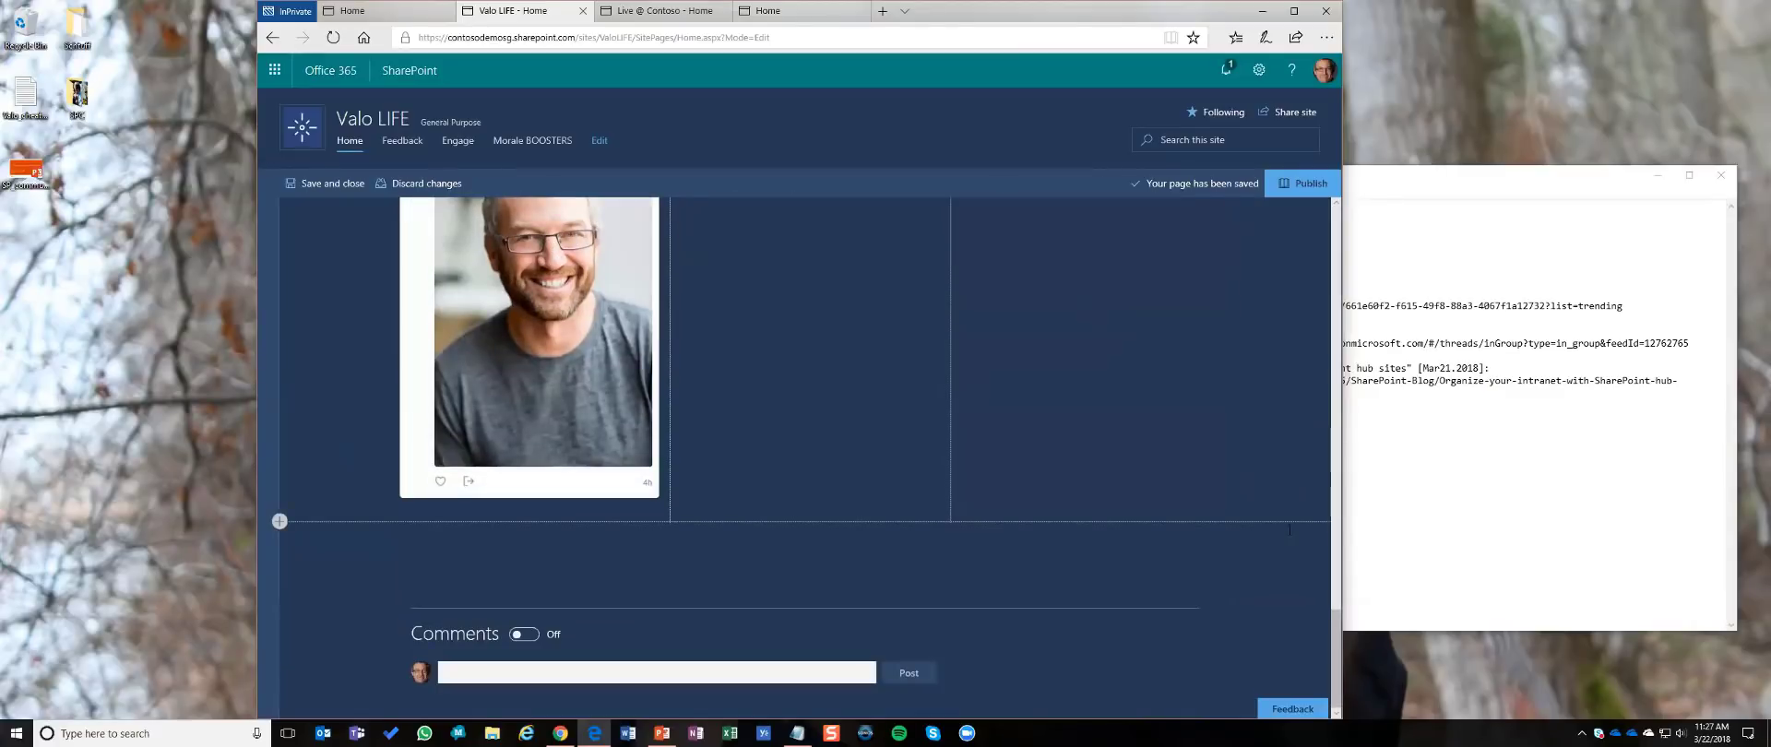
pyautogui.click(281, 523)
pyautogui.click(401, 514)
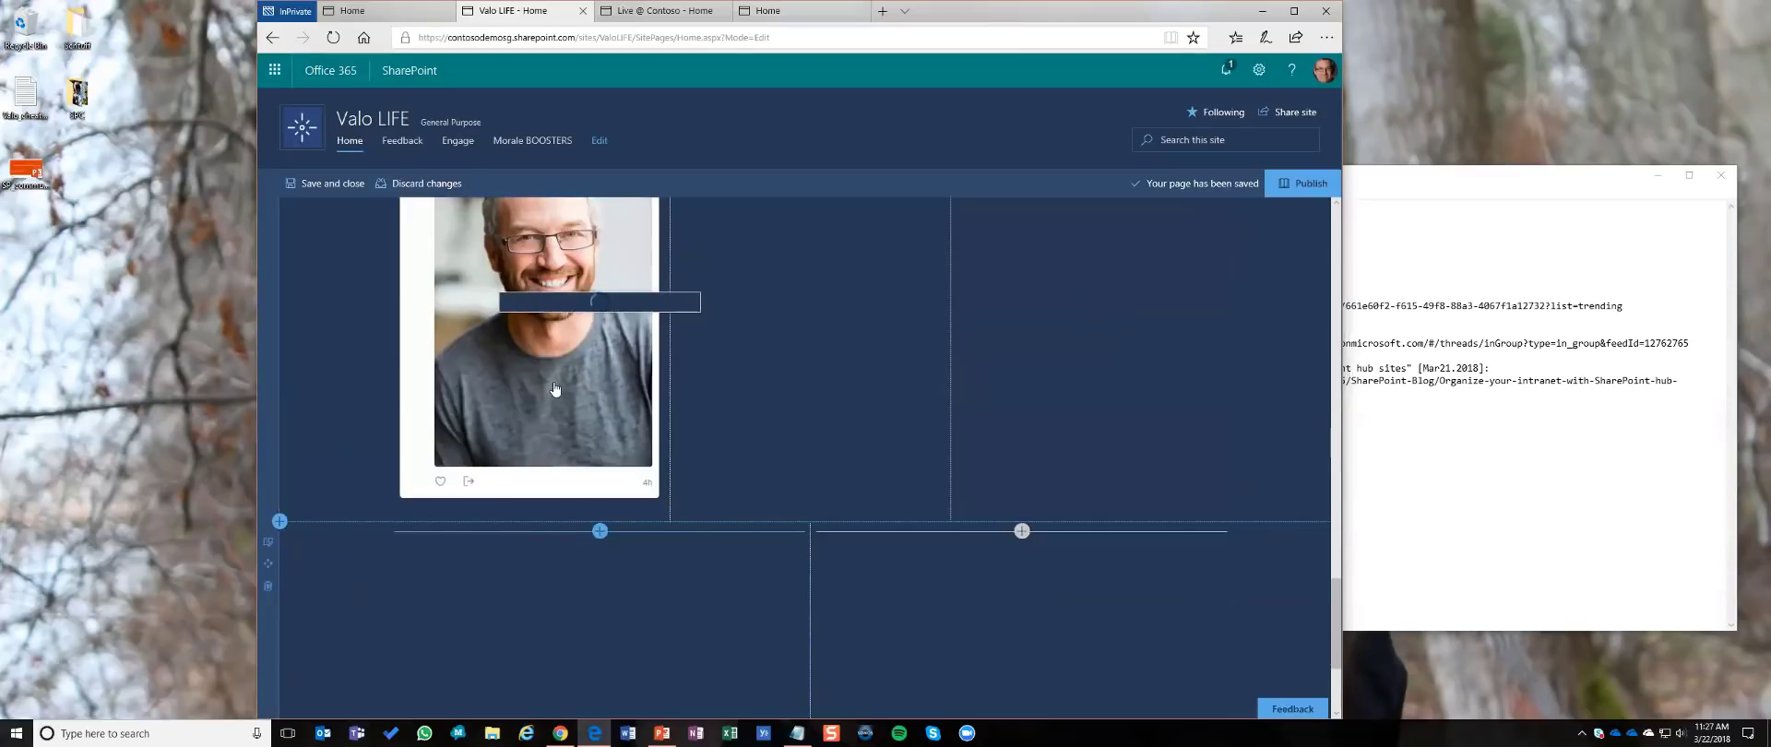
# Step: Add the Yammer web part and copy the HR group address from the notes
pyautogui.write('ya')
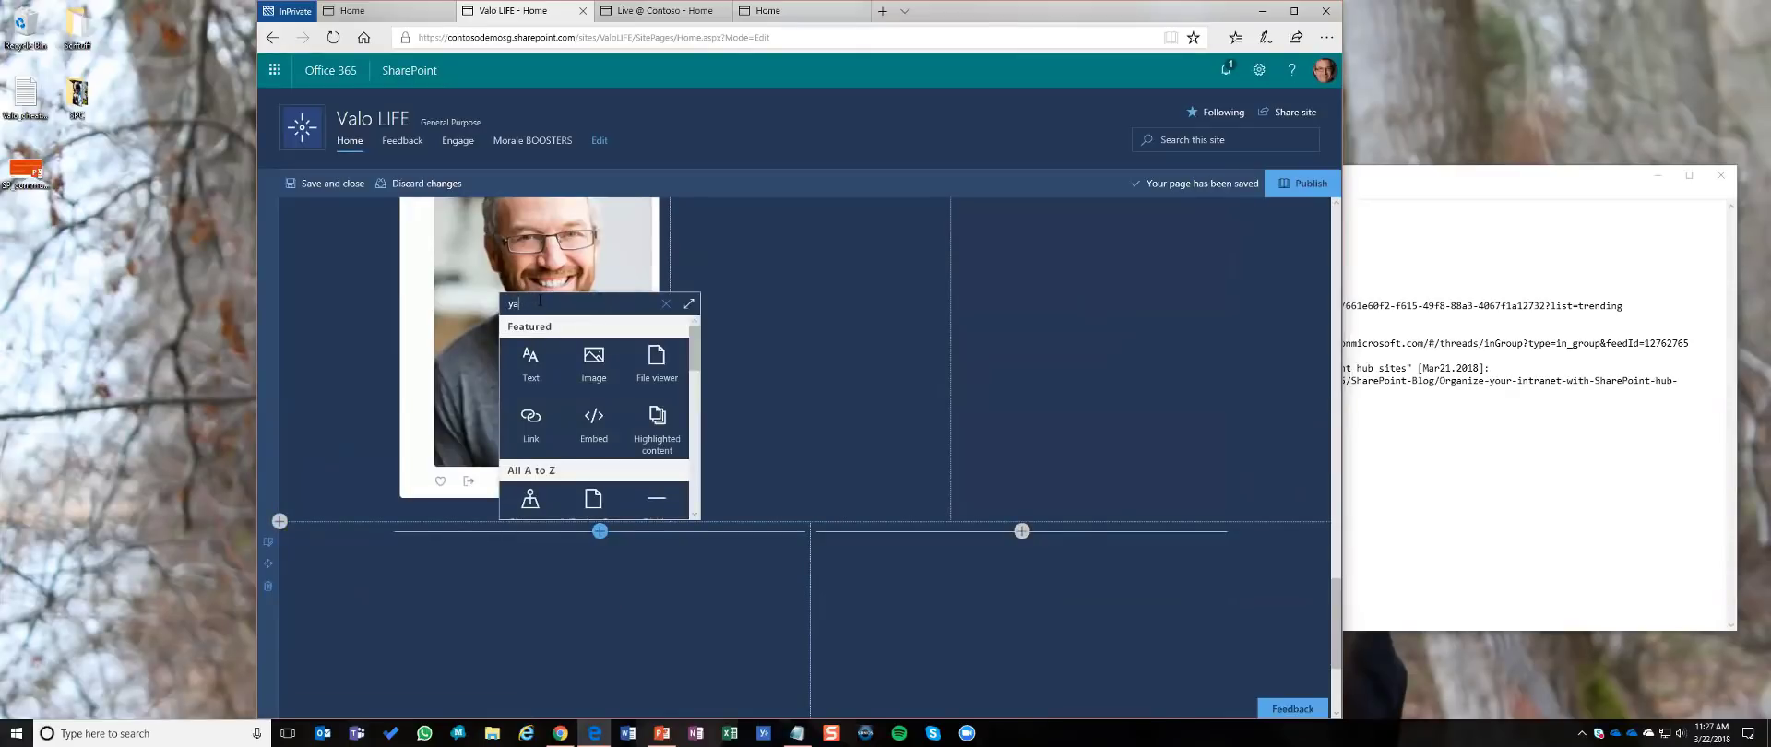
pyautogui.write('mmer')
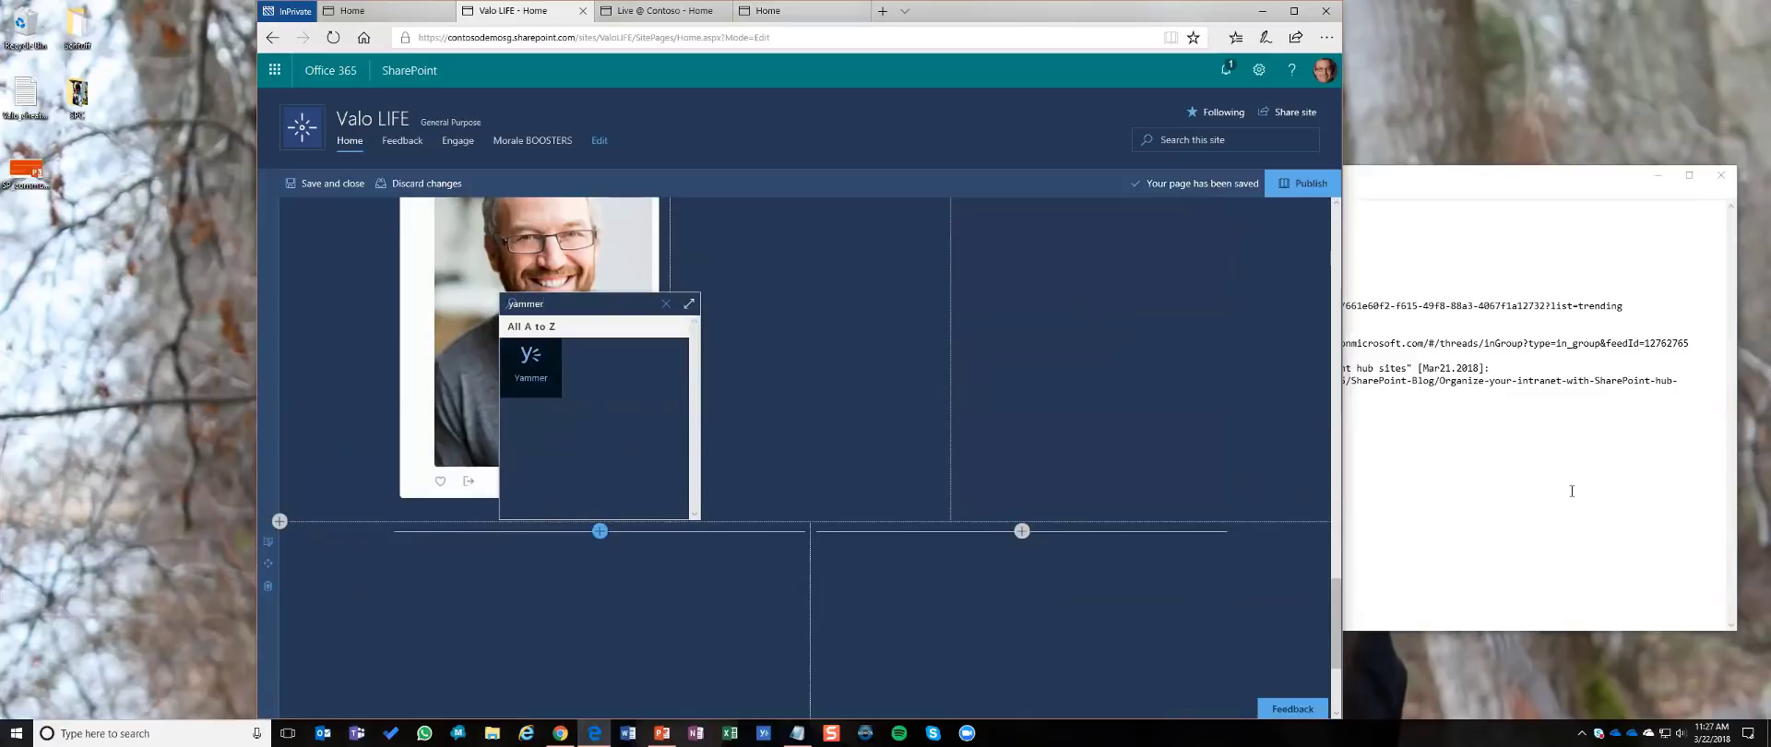
pyautogui.click(1530, 363)
pyautogui.moveTo(1689, 343); pyautogui.dragTo(1129, 349)
pyautogui.hotkey('ctrl', 'c')
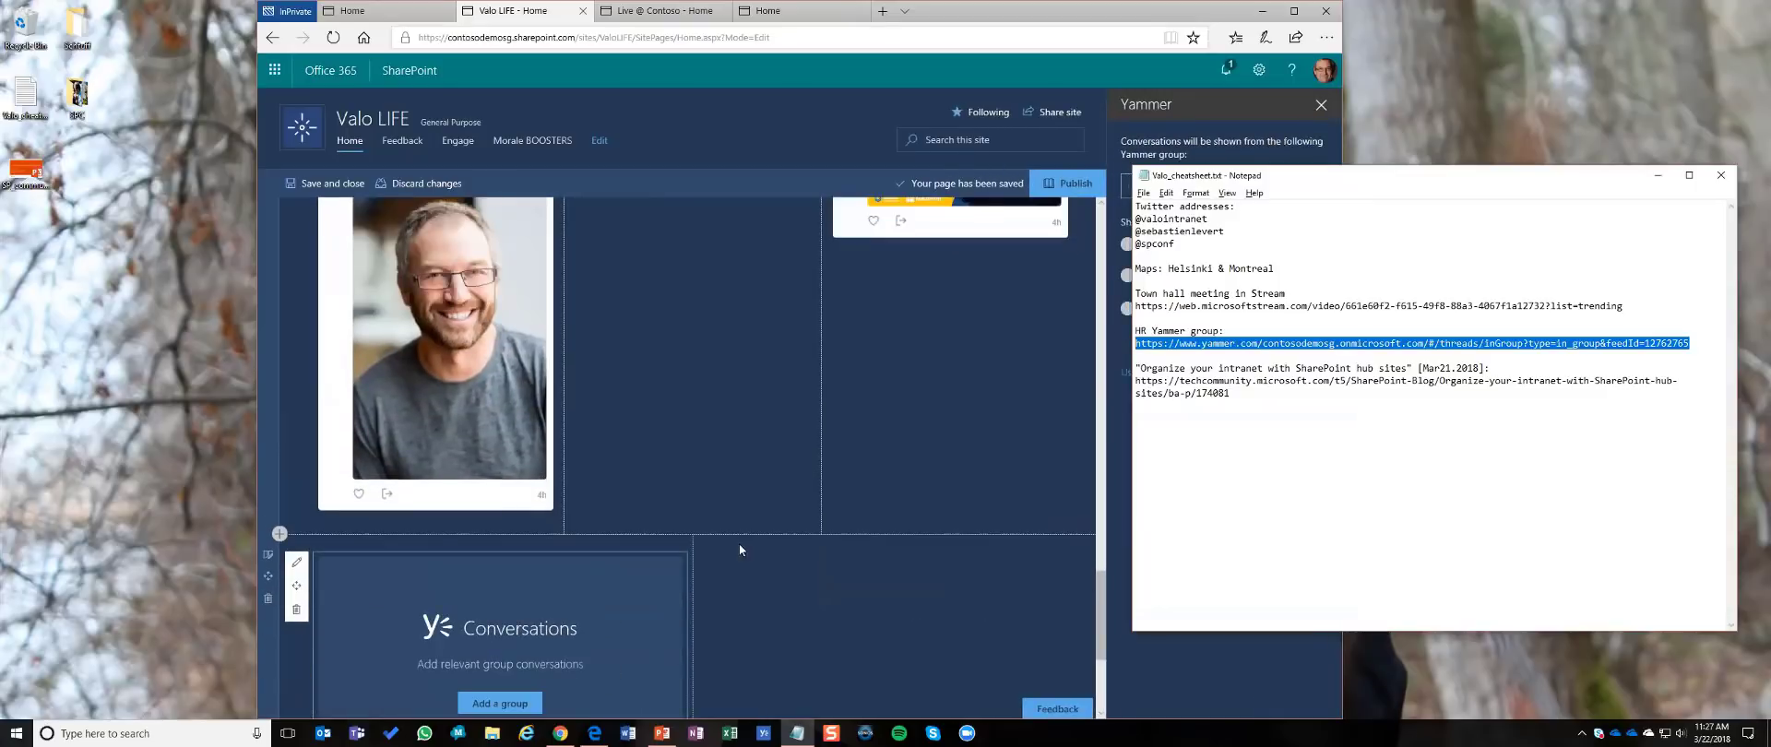
# Step: Paste the HR Yammer group address into the group field and try the classic settings
pyautogui.click(1120, 214)
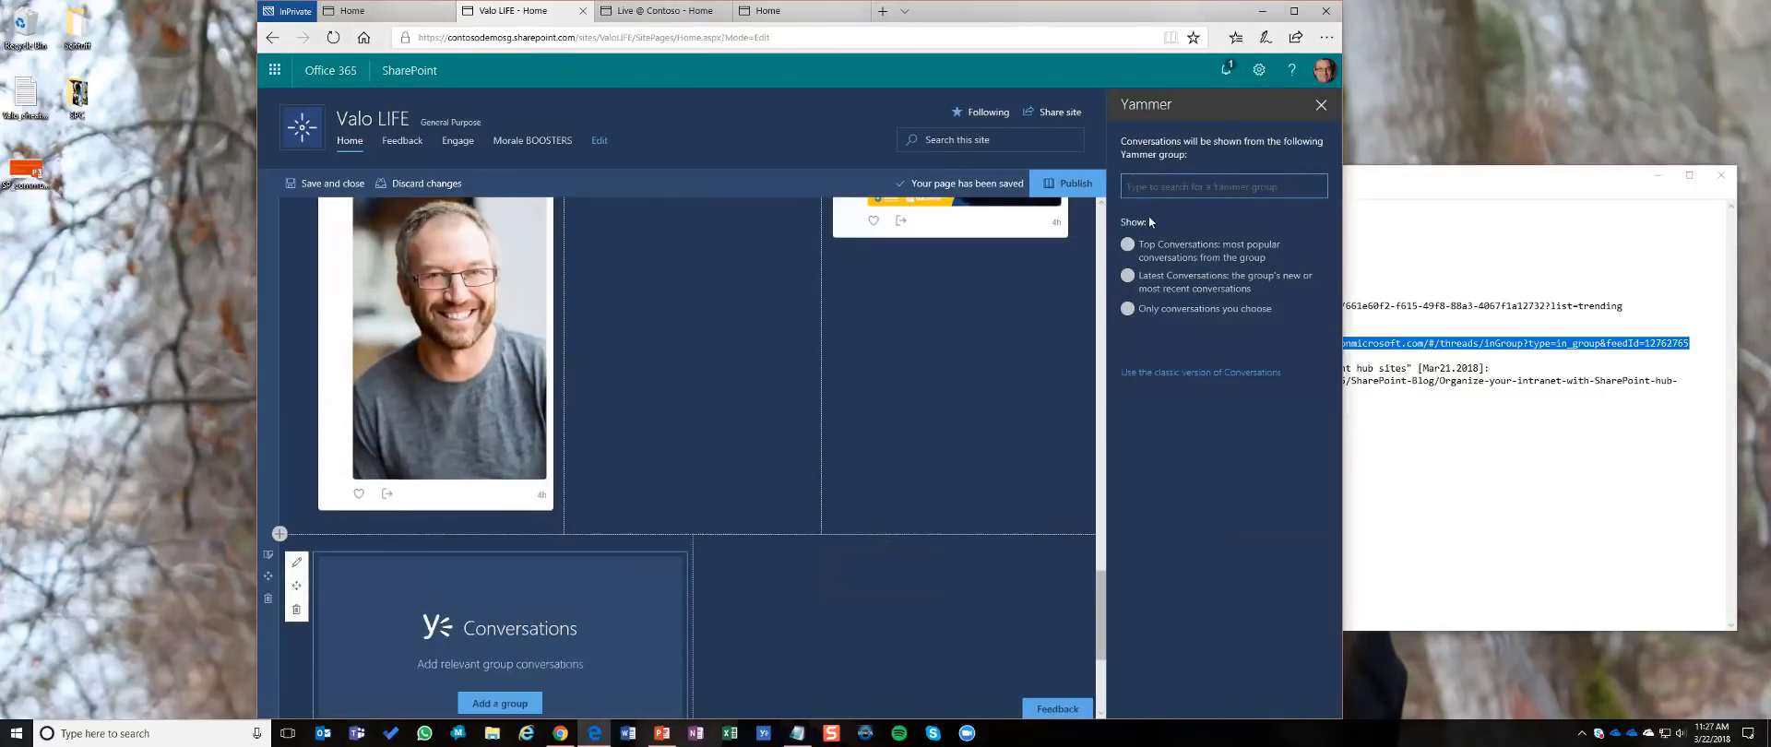
pyautogui.hotkey('ctrl', 'v')
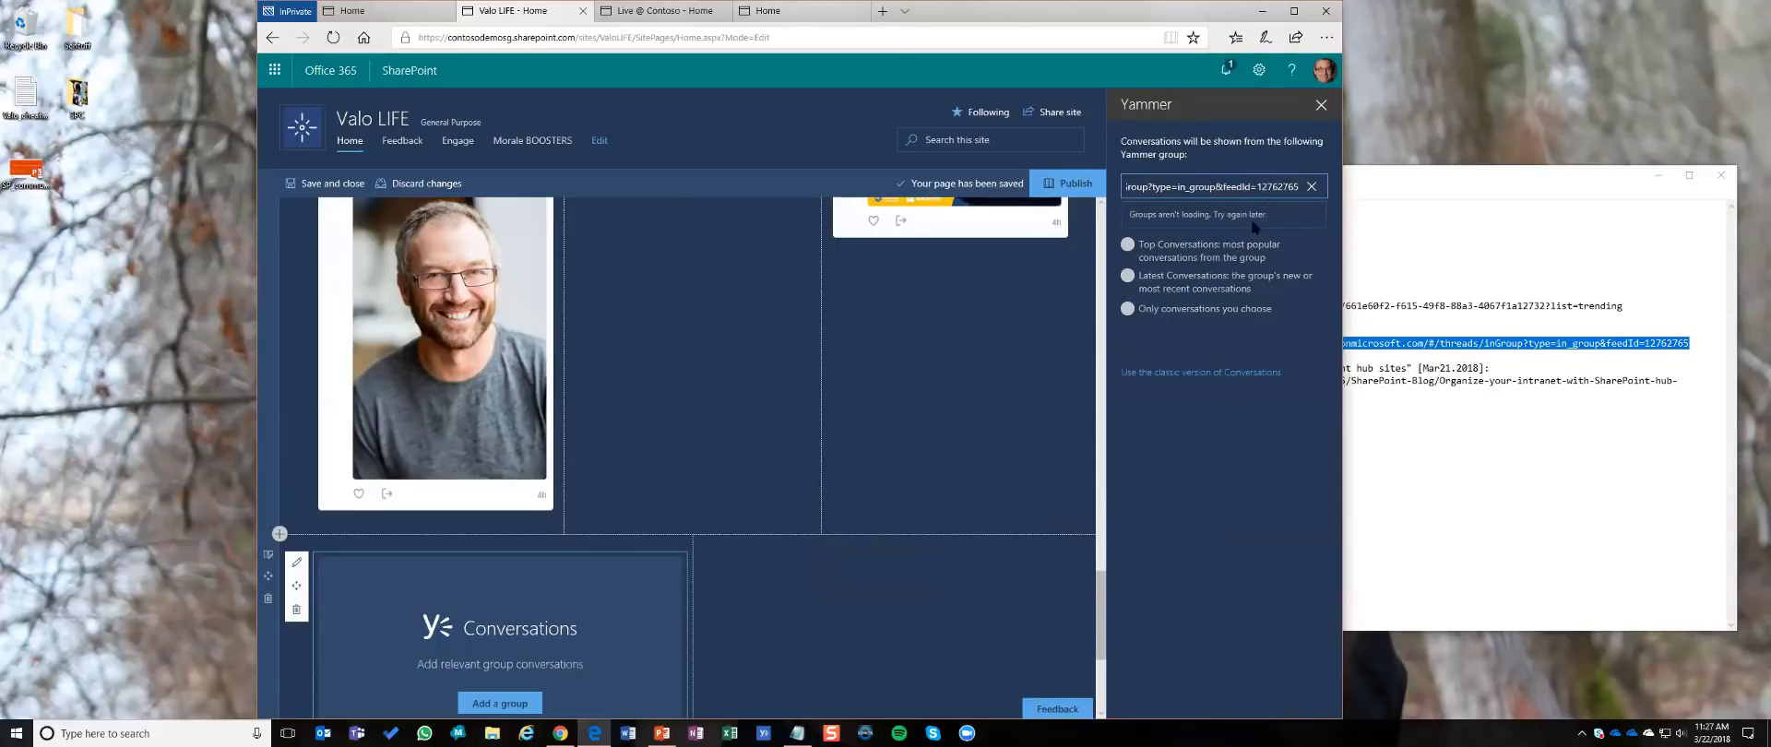
pyautogui.click(1190, 216)
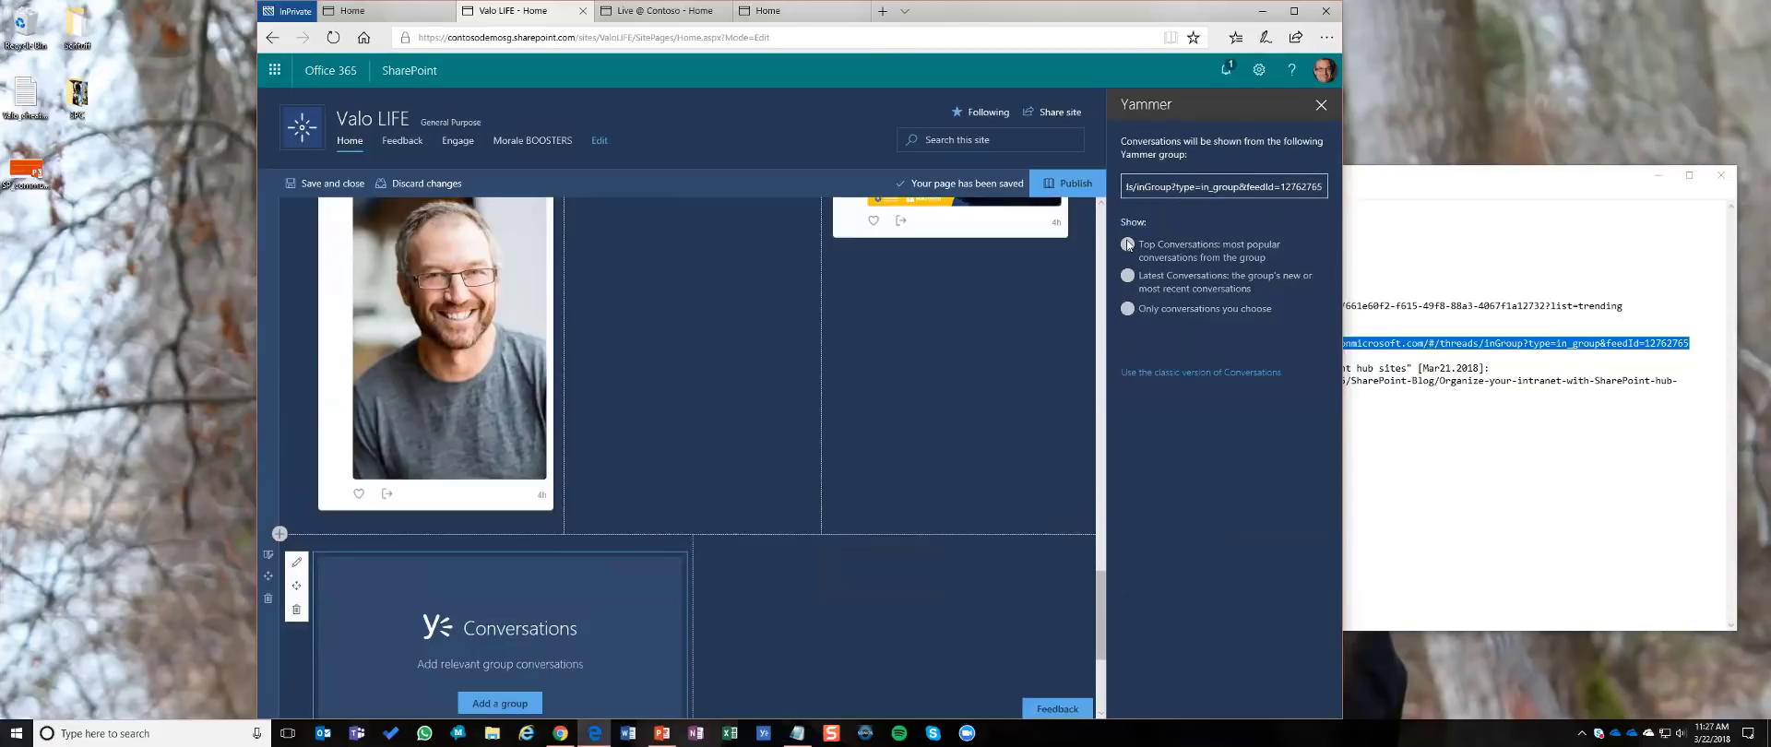
pyautogui.click(1221, 185)
pyautogui.click(1127, 276)
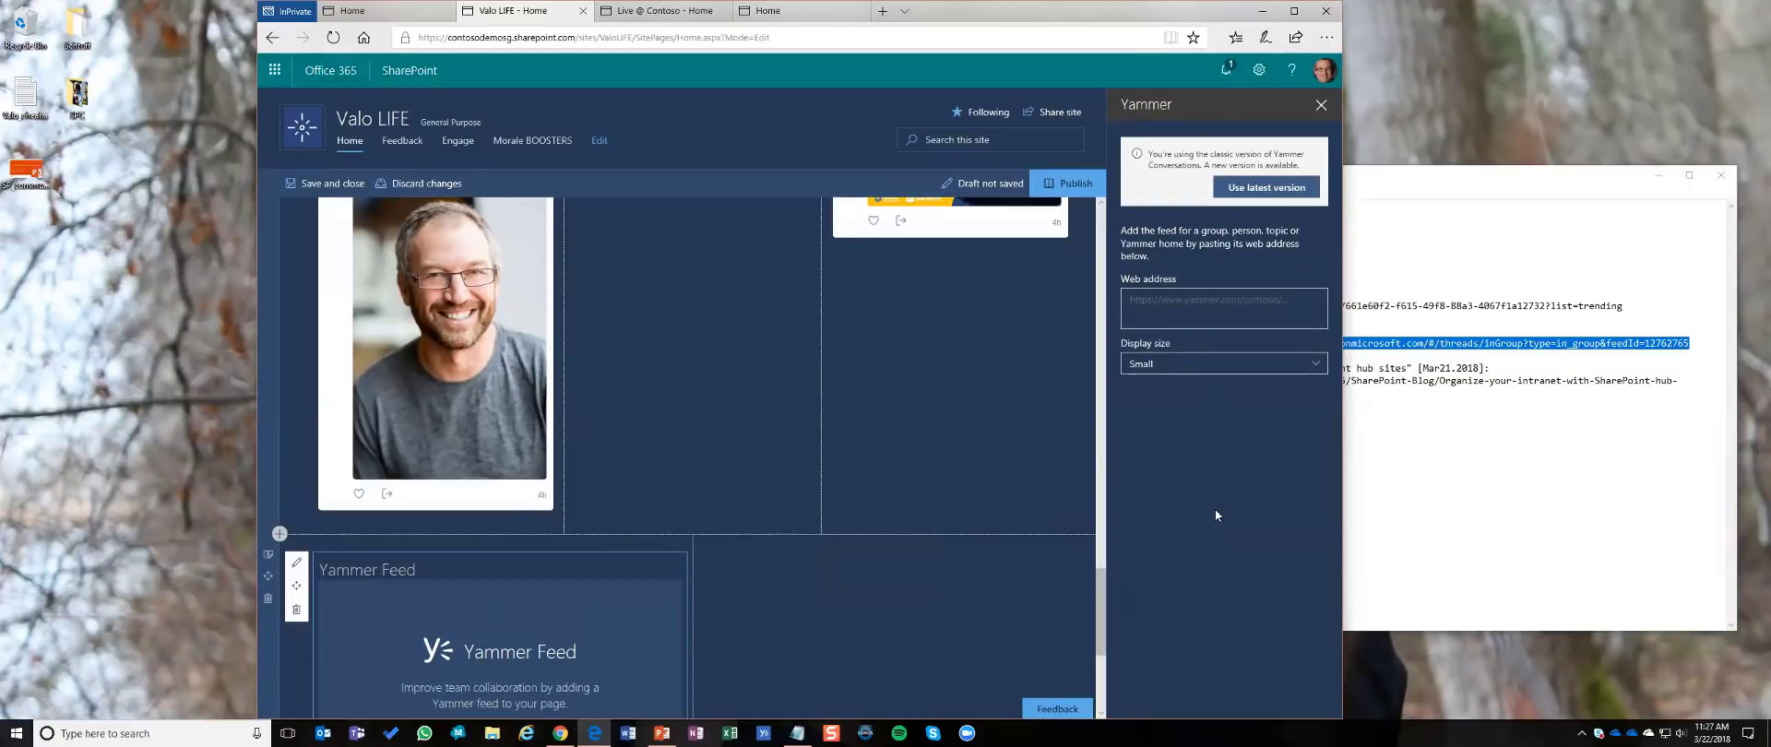
pyautogui.click(1260, 187)
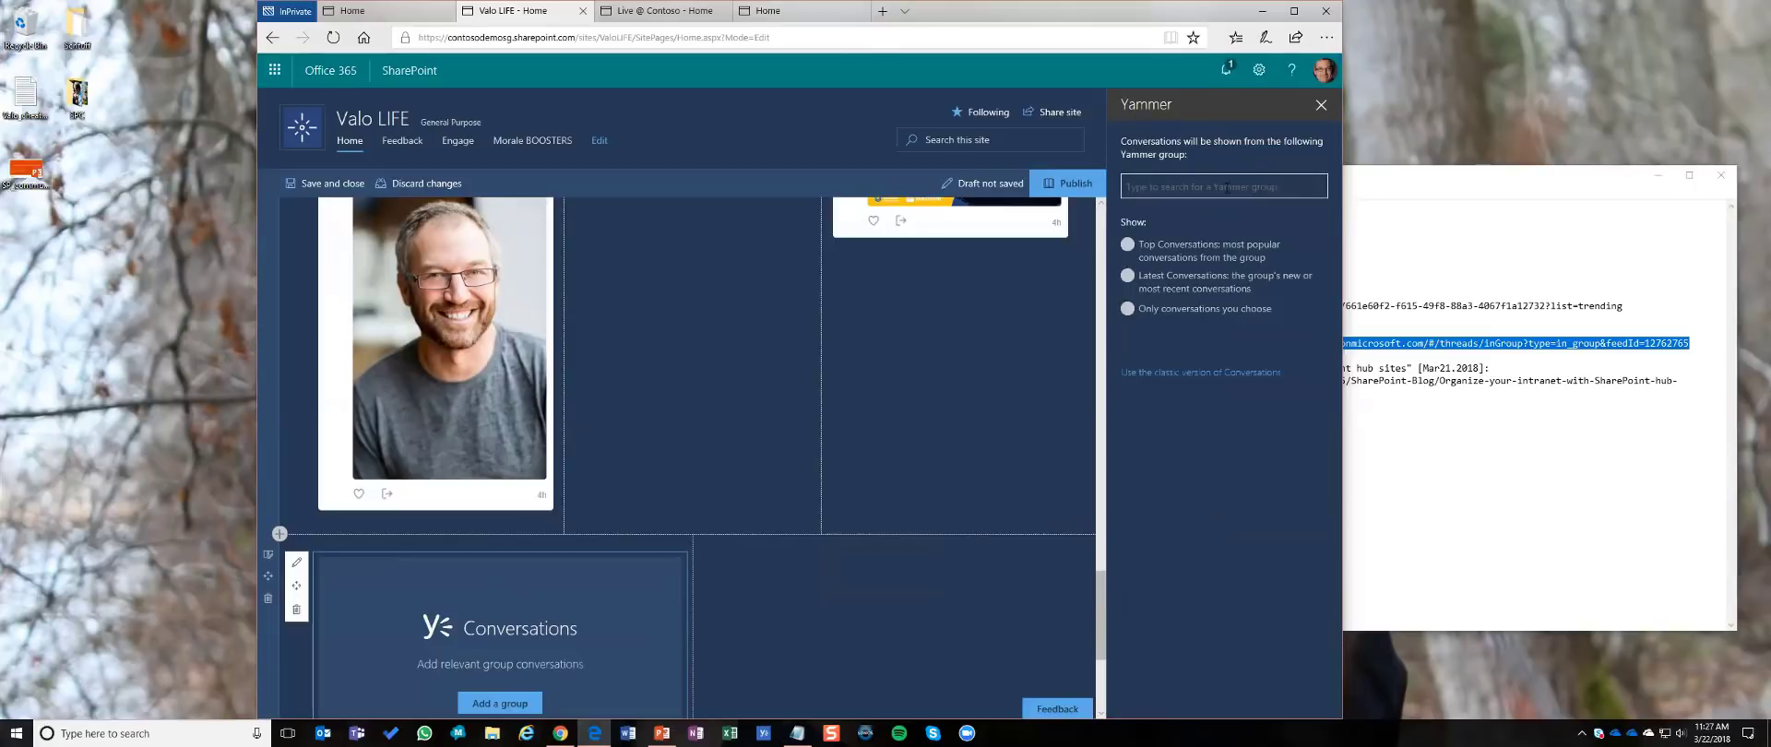
# Step: Re-paste the group address, search 'hr' instead, and close the Yammer settings
pyautogui.click(1227, 187)
pyautogui.hotkey('ctrl', 'v')
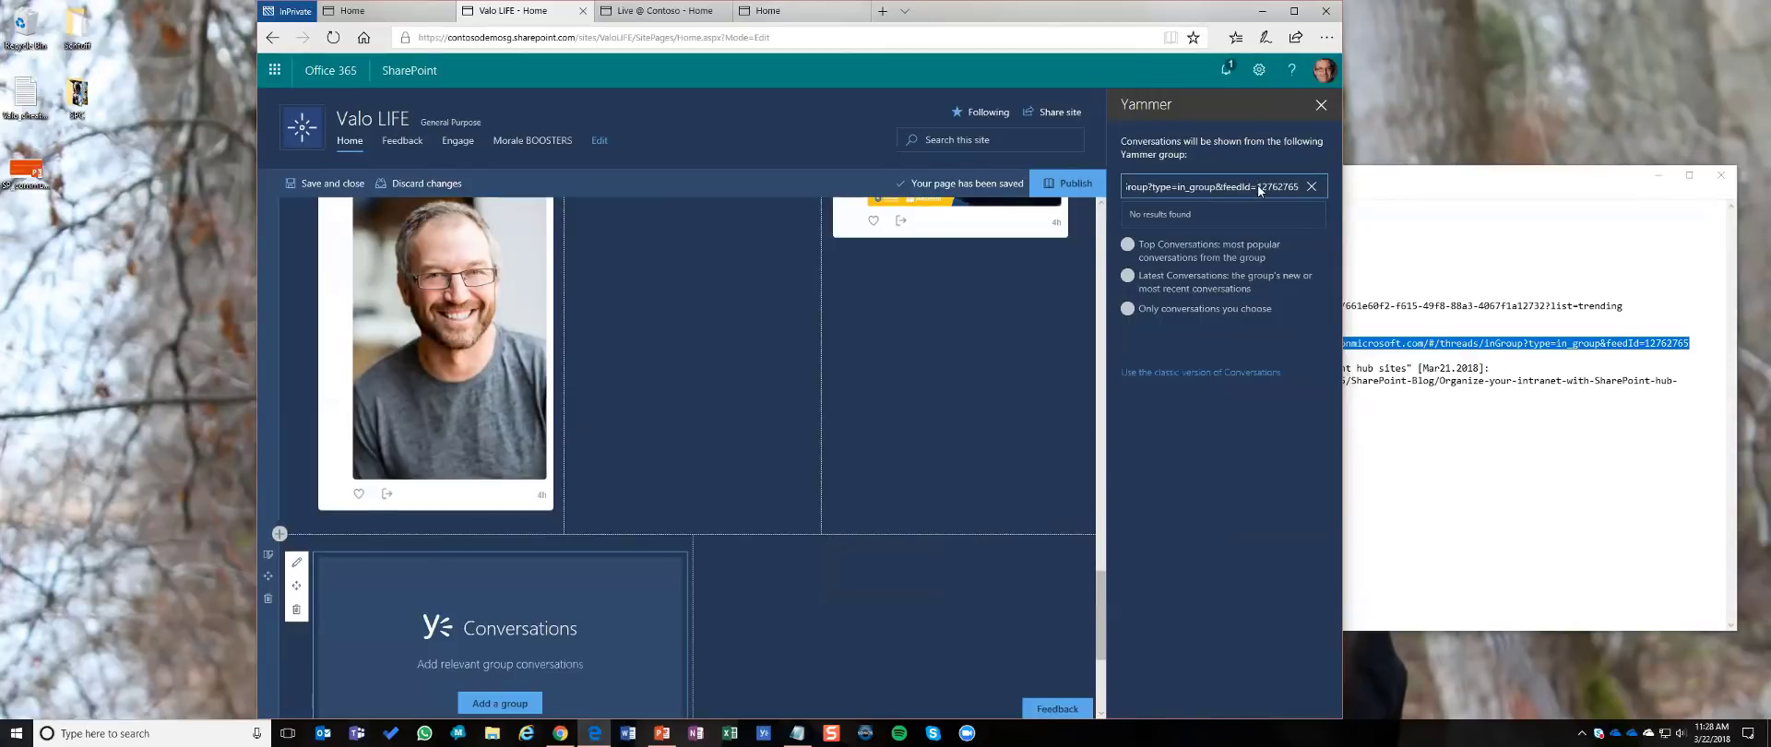
pyautogui.press('BackSpace')
pyautogui.press('BackSpace')
pyautogui.press('BackSpace')
pyautogui.press('BackSpace')
pyautogui.press('BackSpace')
pyautogui.press('BackSpace')
pyautogui.press('BackSpace')
pyautogui.press('BackSpace')
pyautogui.press('BackSpace')
pyautogui.press('BackSpace')
pyautogui.press('BackSpace')
pyautogui.press('BackSpace')
pyautogui.press('BackSpace')
pyautogui.press('BackSpace')
pyautogui.press('BackSpace')
pyautogui.press('BackSpace')
pyautogui.press('BackSpace')
pyautogui.press('BackSpace')
pyautogui.press('BackSpace')
pyautogui.press('BackSpace')
pyautogui.press('BackSpace')
pyautogui.press('BackSpace')
pyautogui.press('BackSpace')
pyautogui.press('BackSpace')
pyautogui.press('BackSpace')
pyautogui.press('BackSpace')
pyautogui.press('BackSpace')
pyautogui.press('BackSpace')
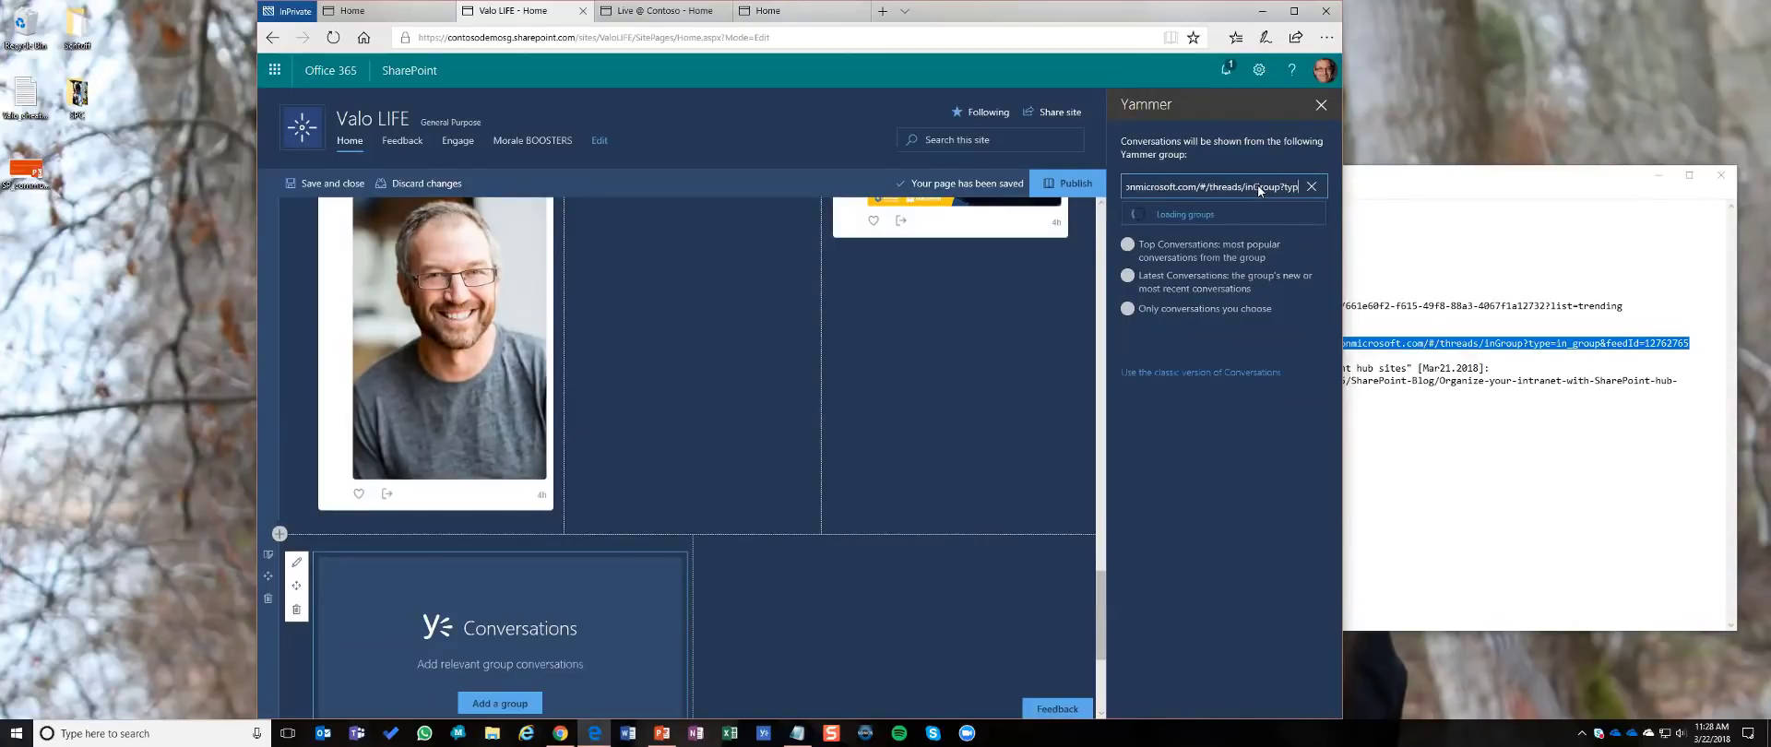
pyautogui.press('BackSpace')
pyautogui.press('BackSpace')
pyautogui.press('BackSpace')
pyautogui.press('BackSpace')
pyautogui.press('BackSpace')
pyautogui.press('BackSpace')
pyautogui.press('BackSpace')
pyautogui.press('BackSpace')
pyautogui.press('BackSpace')
pyautogui.press('BackSpace')
pyautogui.press('BackSpace')
pyautogui.press('BackSpace')
pyautogui.press('BackSpace')
pyautogui.press('BackSpace')
pyautogui.press('BackSpace')
pyautogui.press('BackSpace')
pyautogui.press('BackSpace')
pyautogui.press('BackSpace')
pyautogui.press('BackSpace')
pyautogui.press('BackSpace')
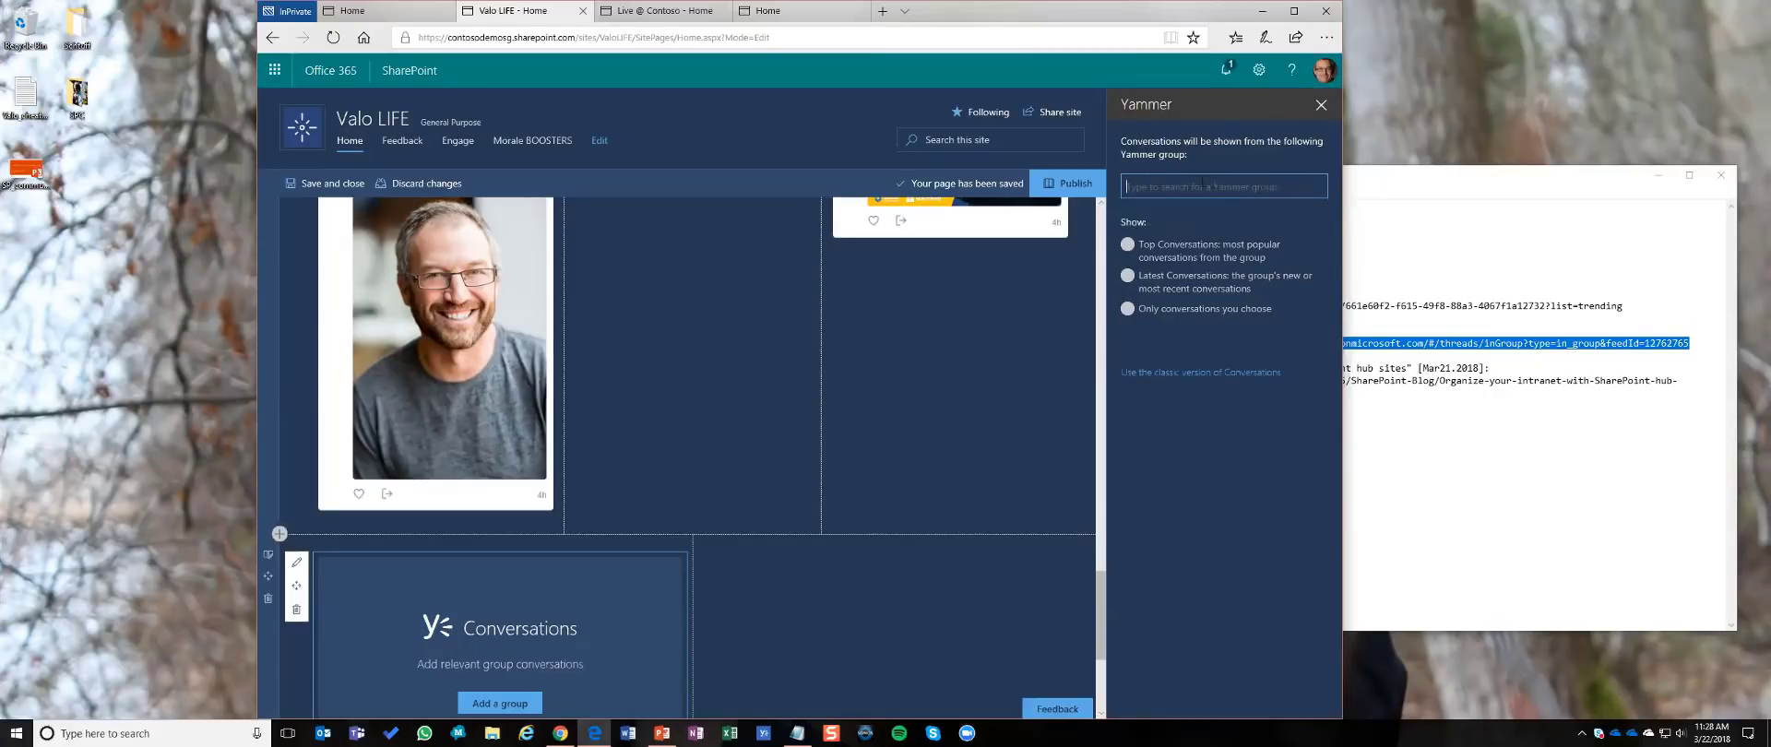
pyautogui.write('hr')
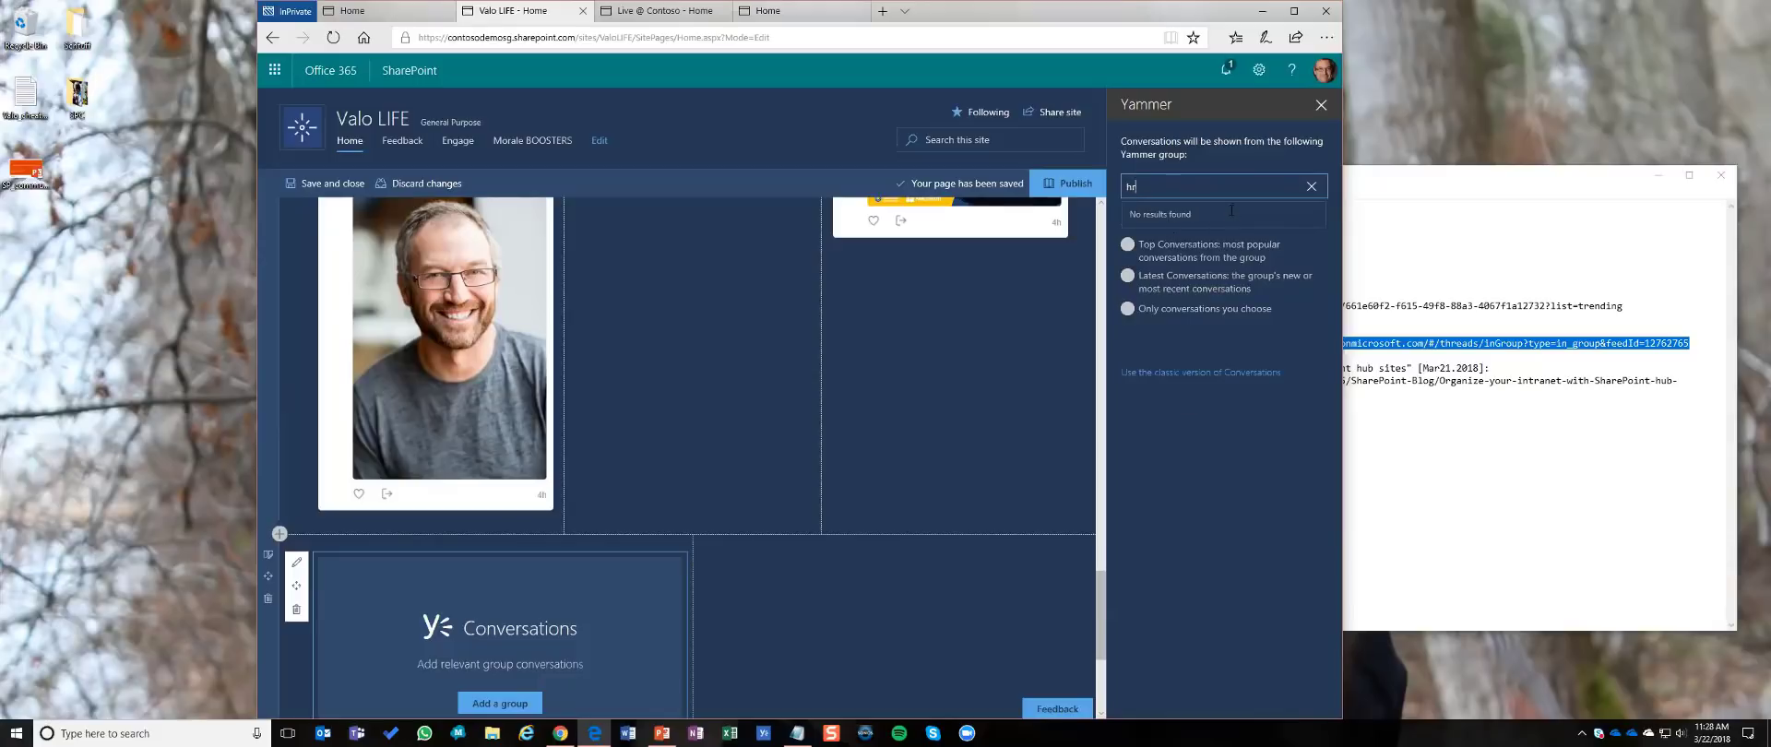
pyautogui.moveTo(1199, 186); pyautogui.dragTo(1117, 181)
pyautogui.click(1270, 203)
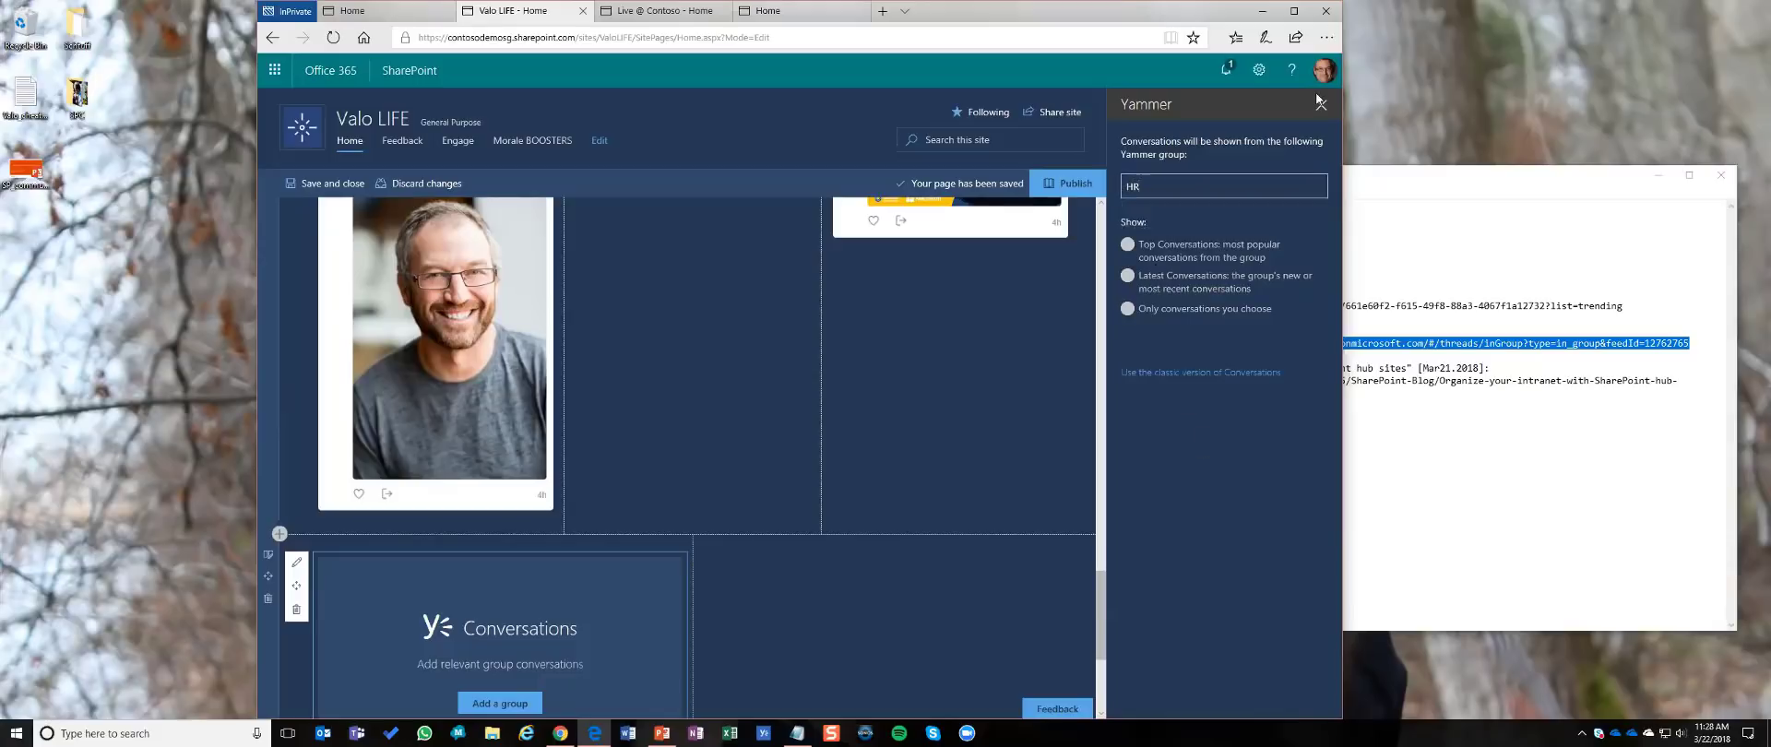
pyautogui.click(1322, 104)
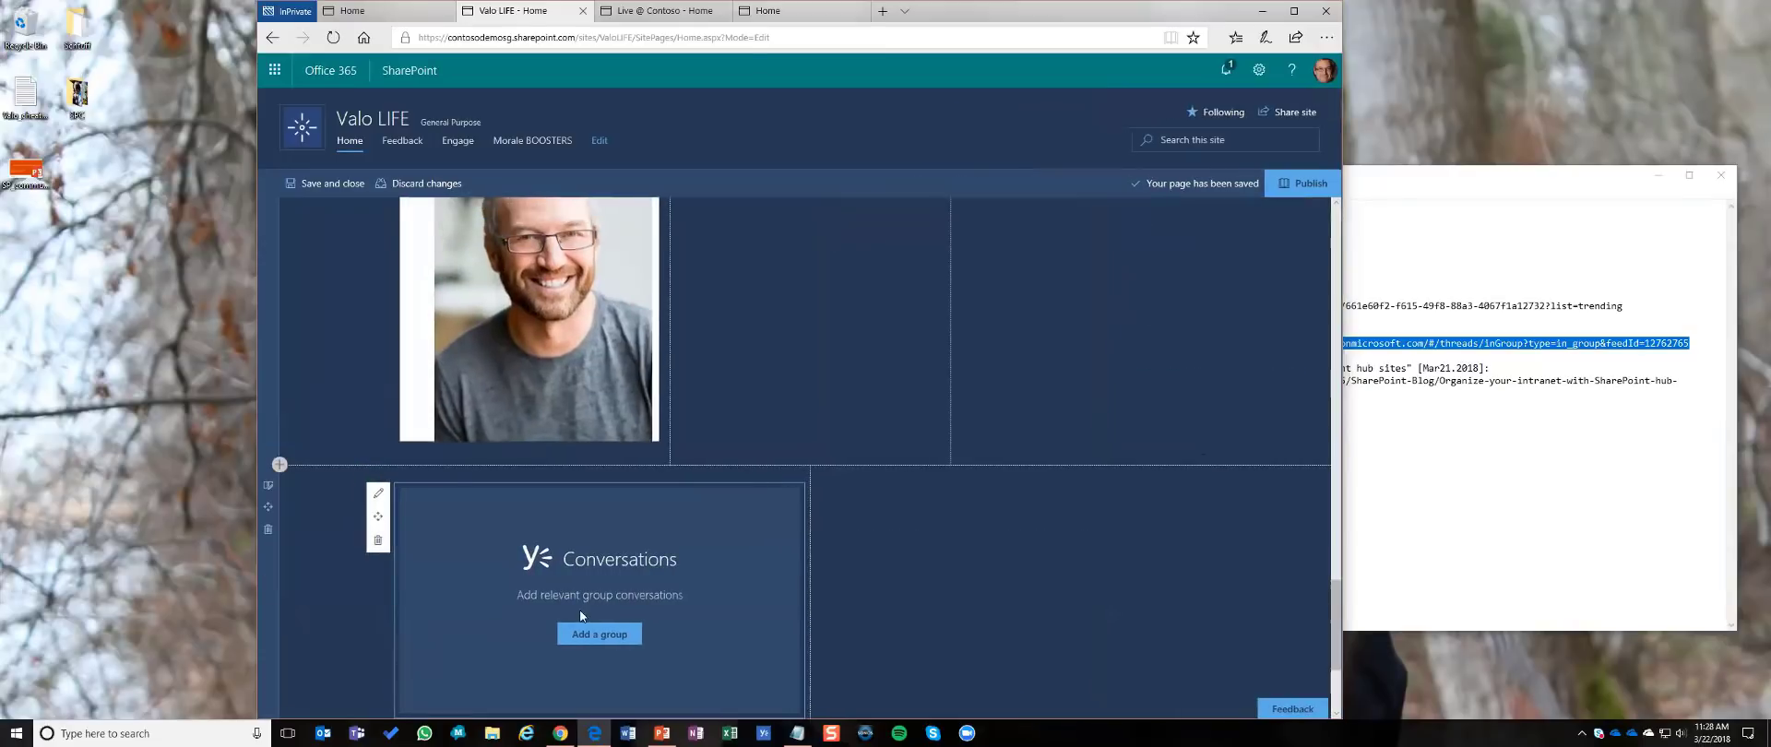
# Step: Reopen the Conversations settings, retry an 'HR' search, clear it and close the pane
pyautogui.click(605, 698)
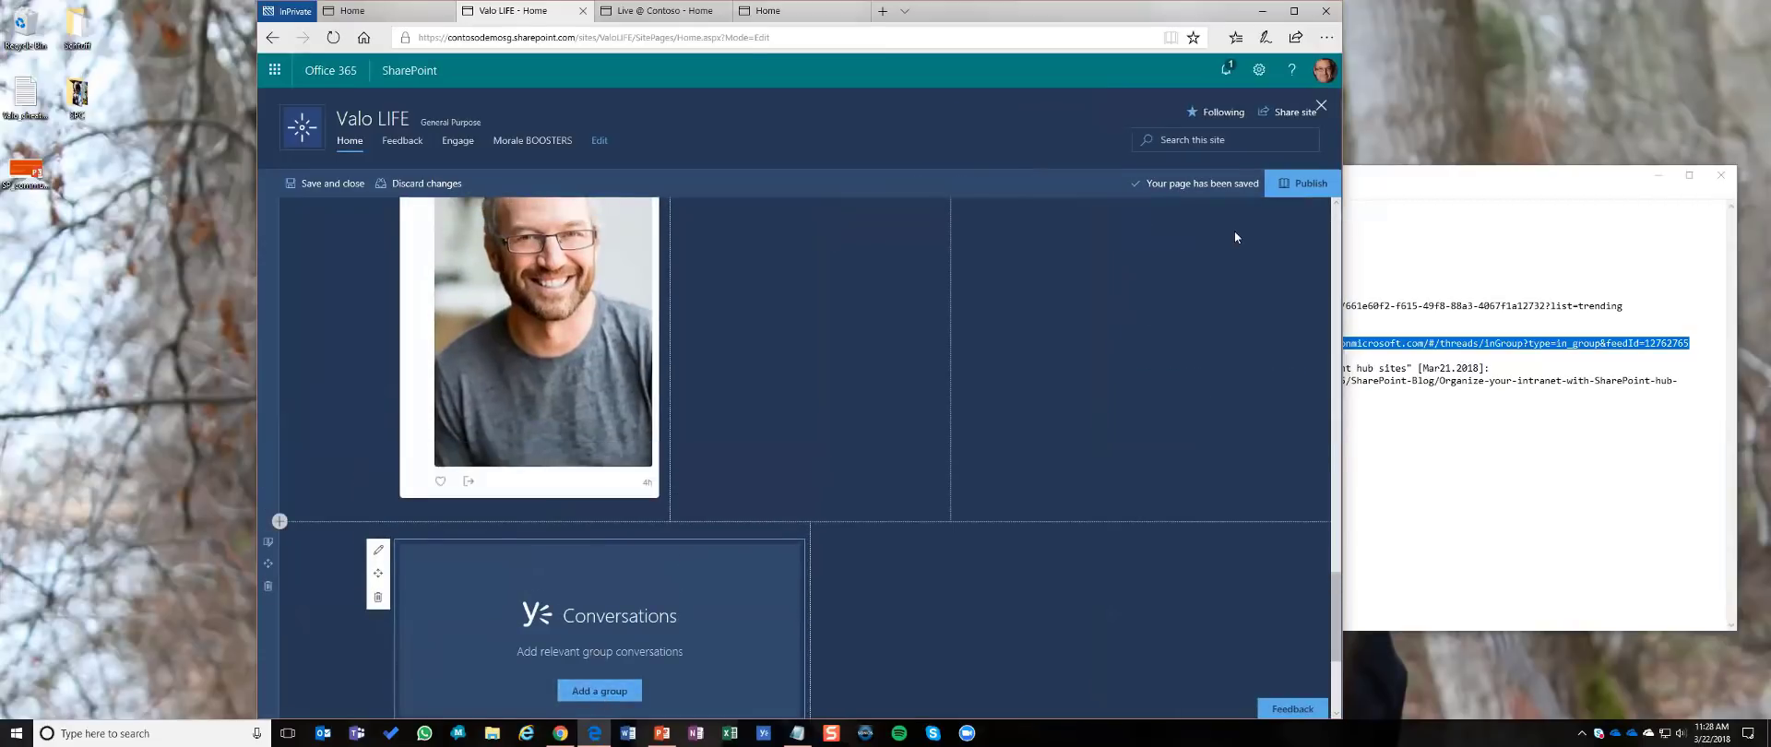
pyautogui.click(1153, 184)
pyautogui.moveTo(1106, 188); pyautogui.dragTo(1105, 187)
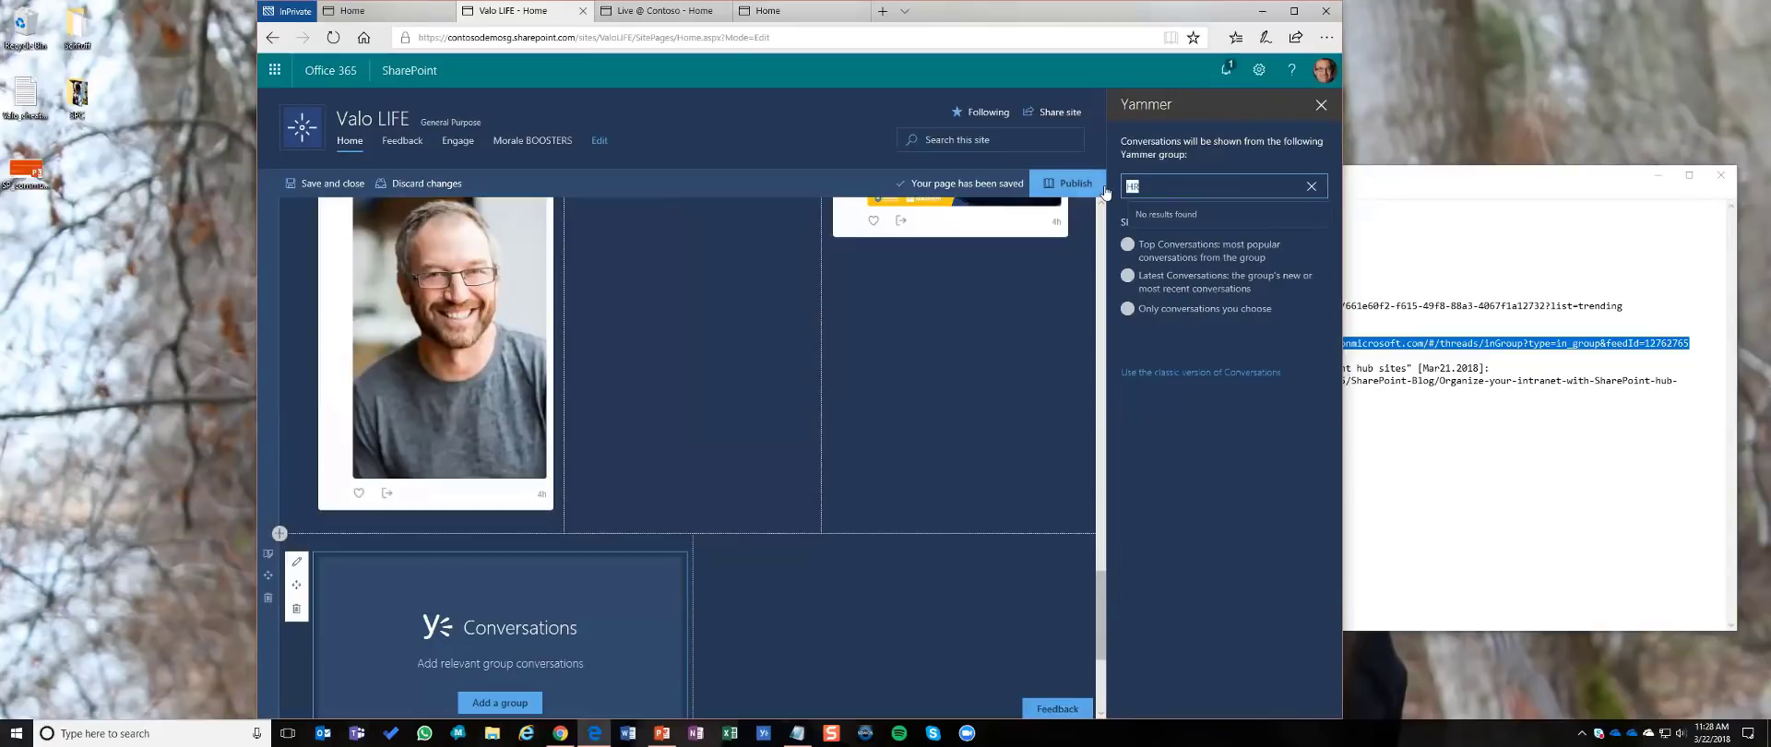
pyautogui.write('HR')
pyautogui.press('BackSpace')
pyautogui.press('BackSpace')
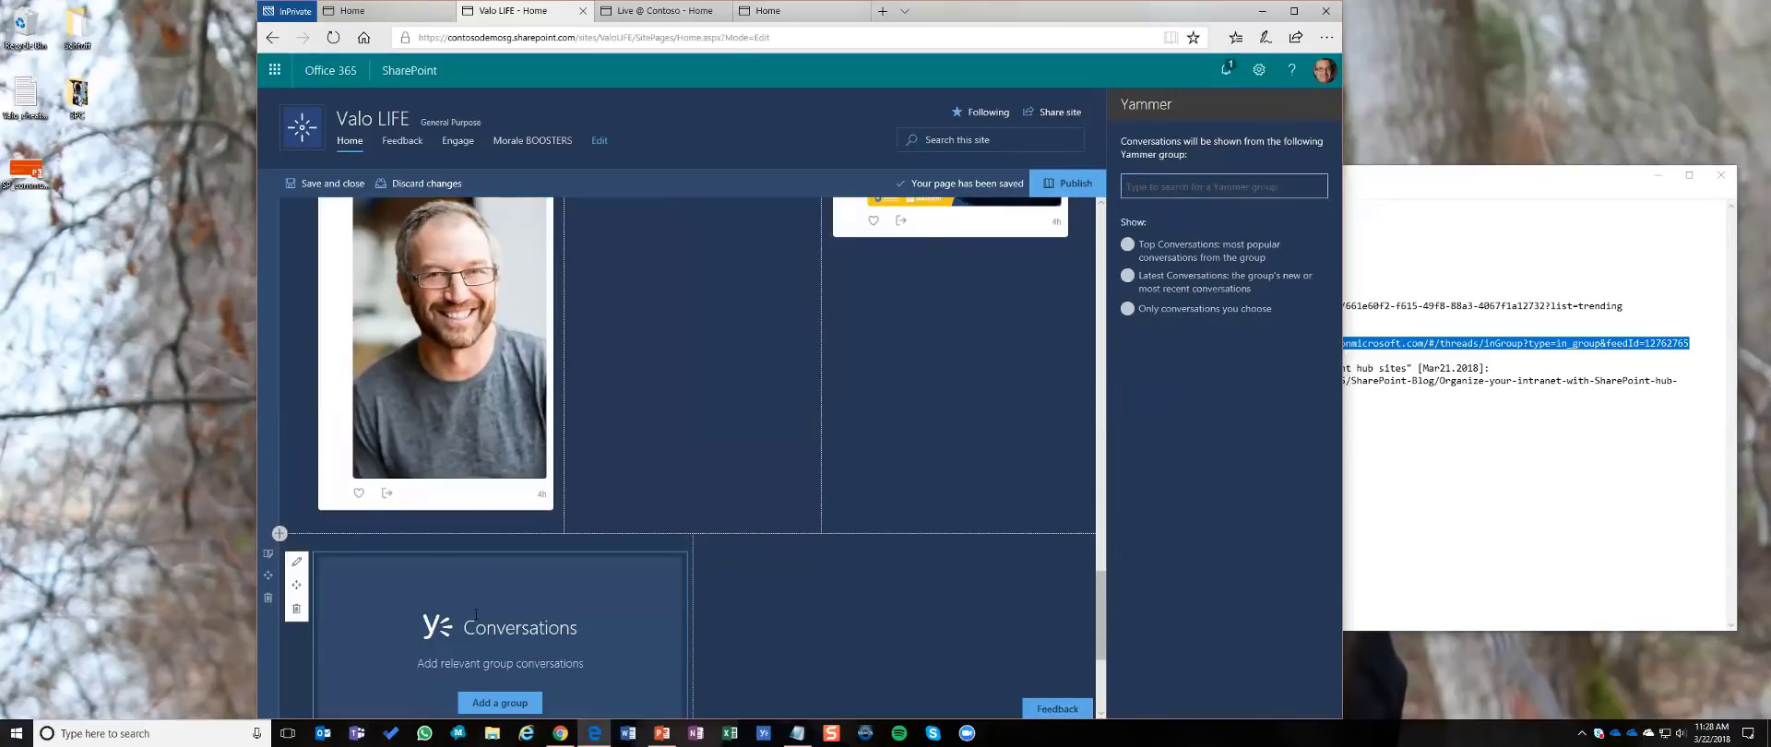
pyautogui.click(1321, 106)
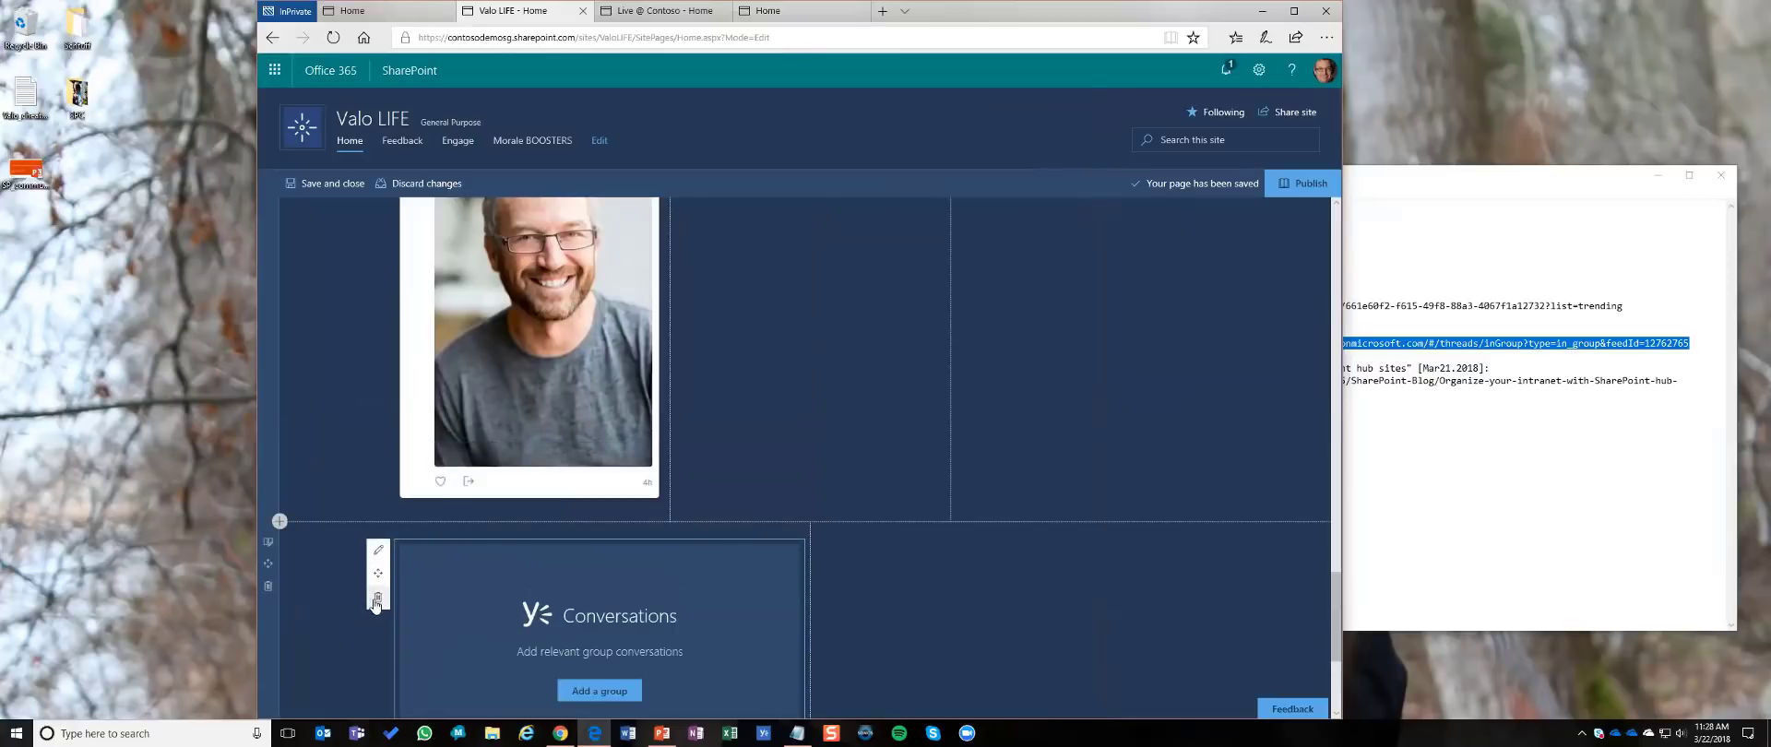
# Step: Replace the empty Conversations web part with a fresh Yammer web part
pyautogui.click(378, 599)
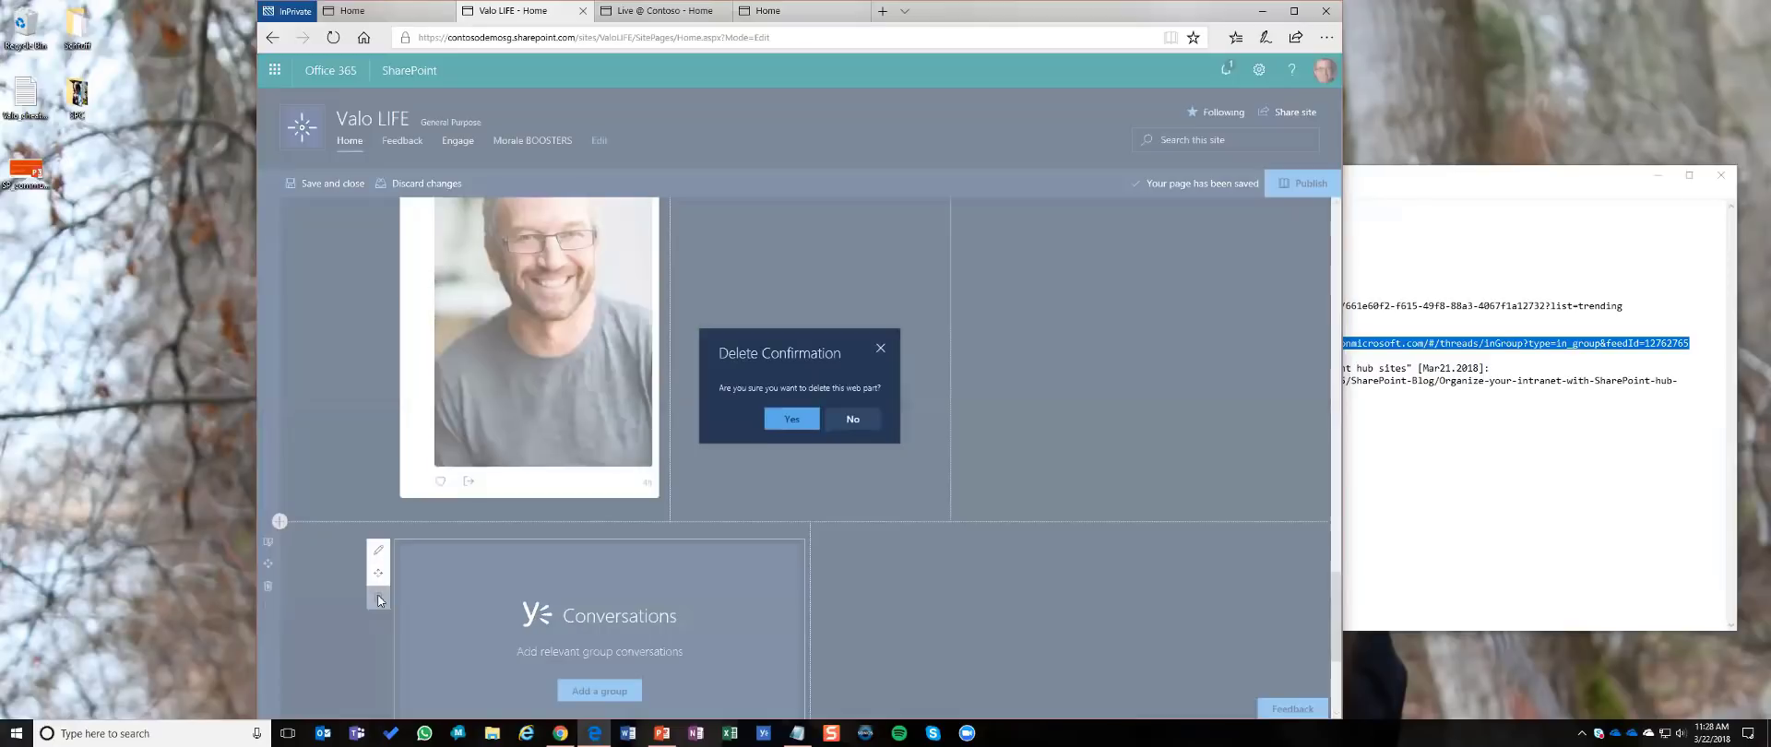
pyautogui.click(793, 418)
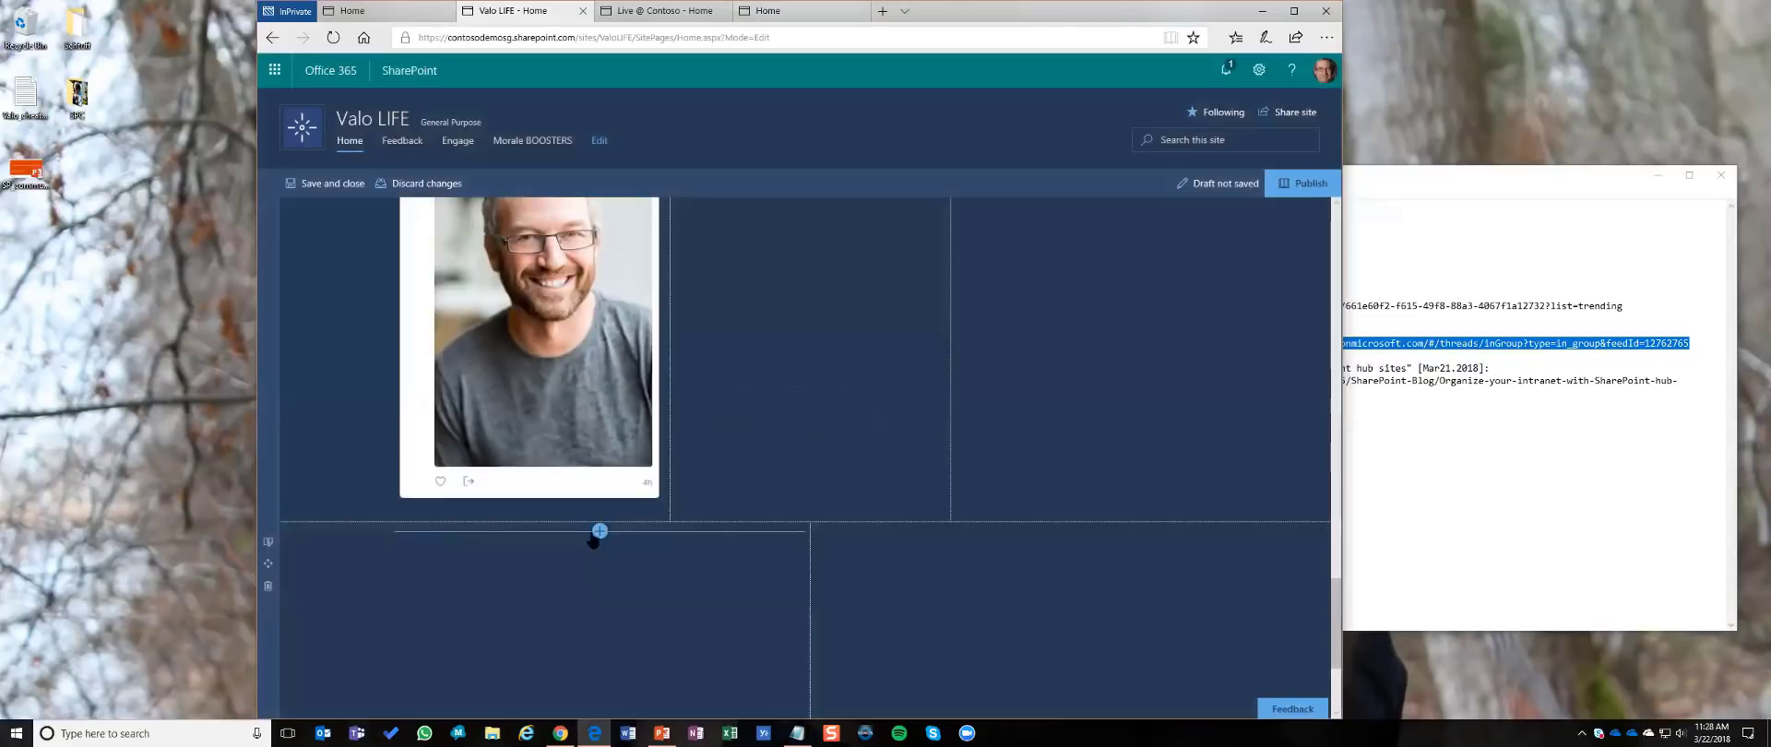
pyautogui.click(599, 532)
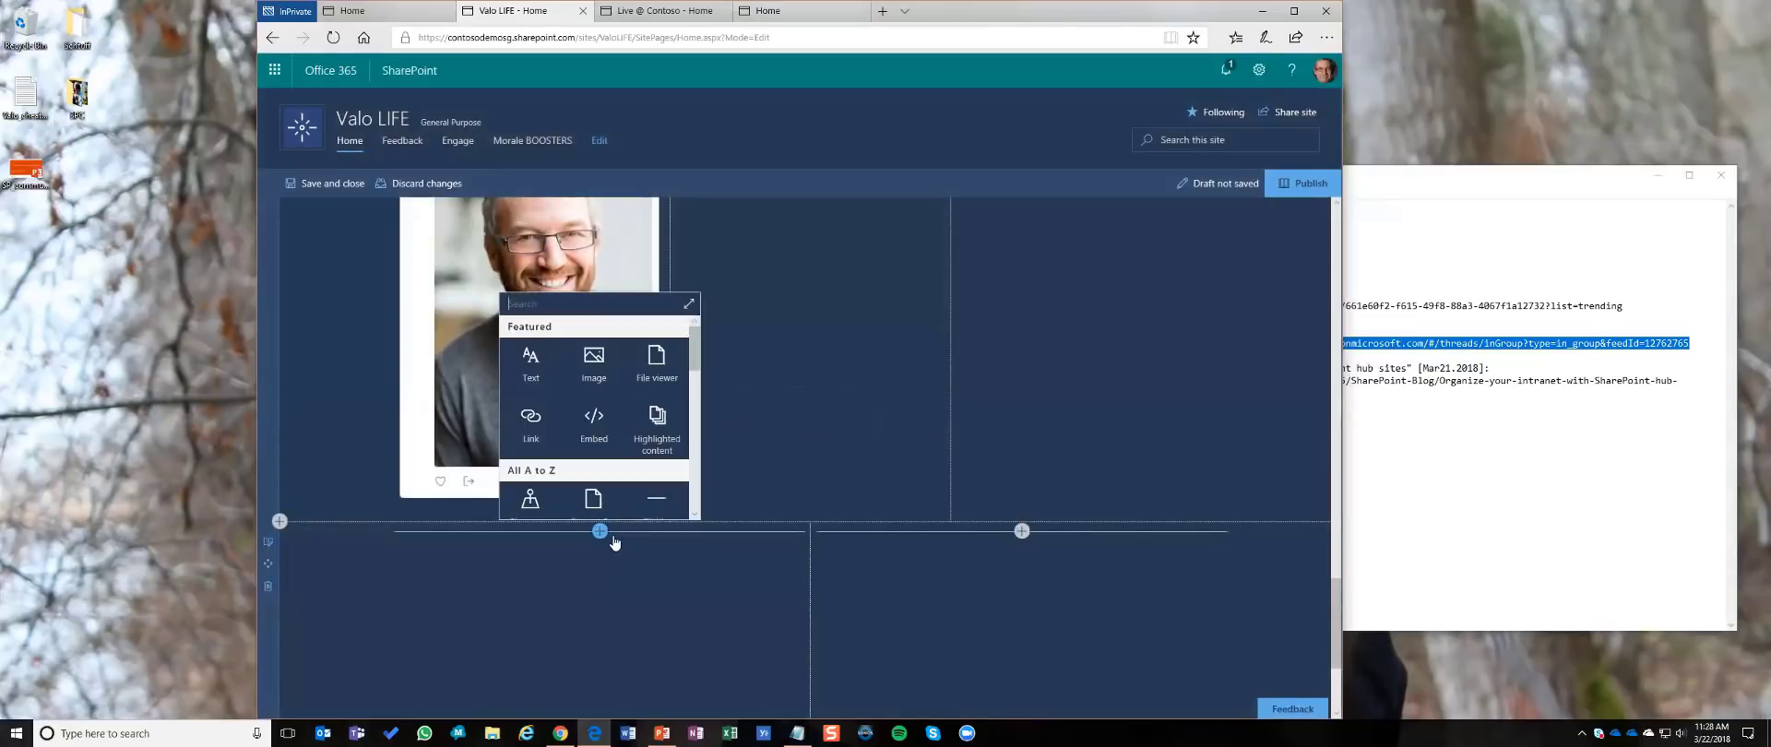
pyautogui.write('yammer')
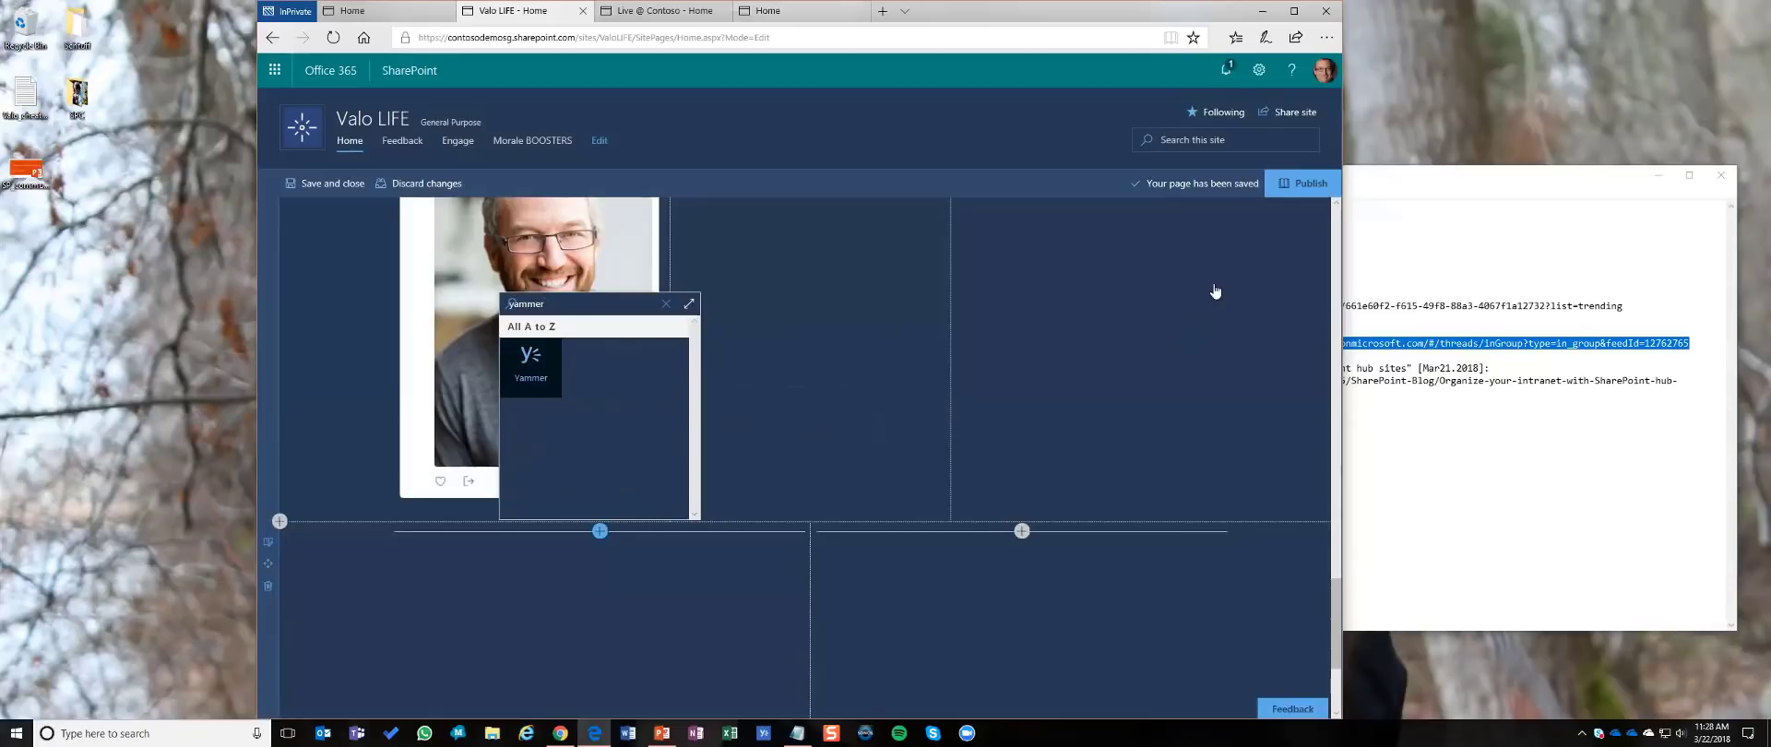
pyautogui.press('Return')
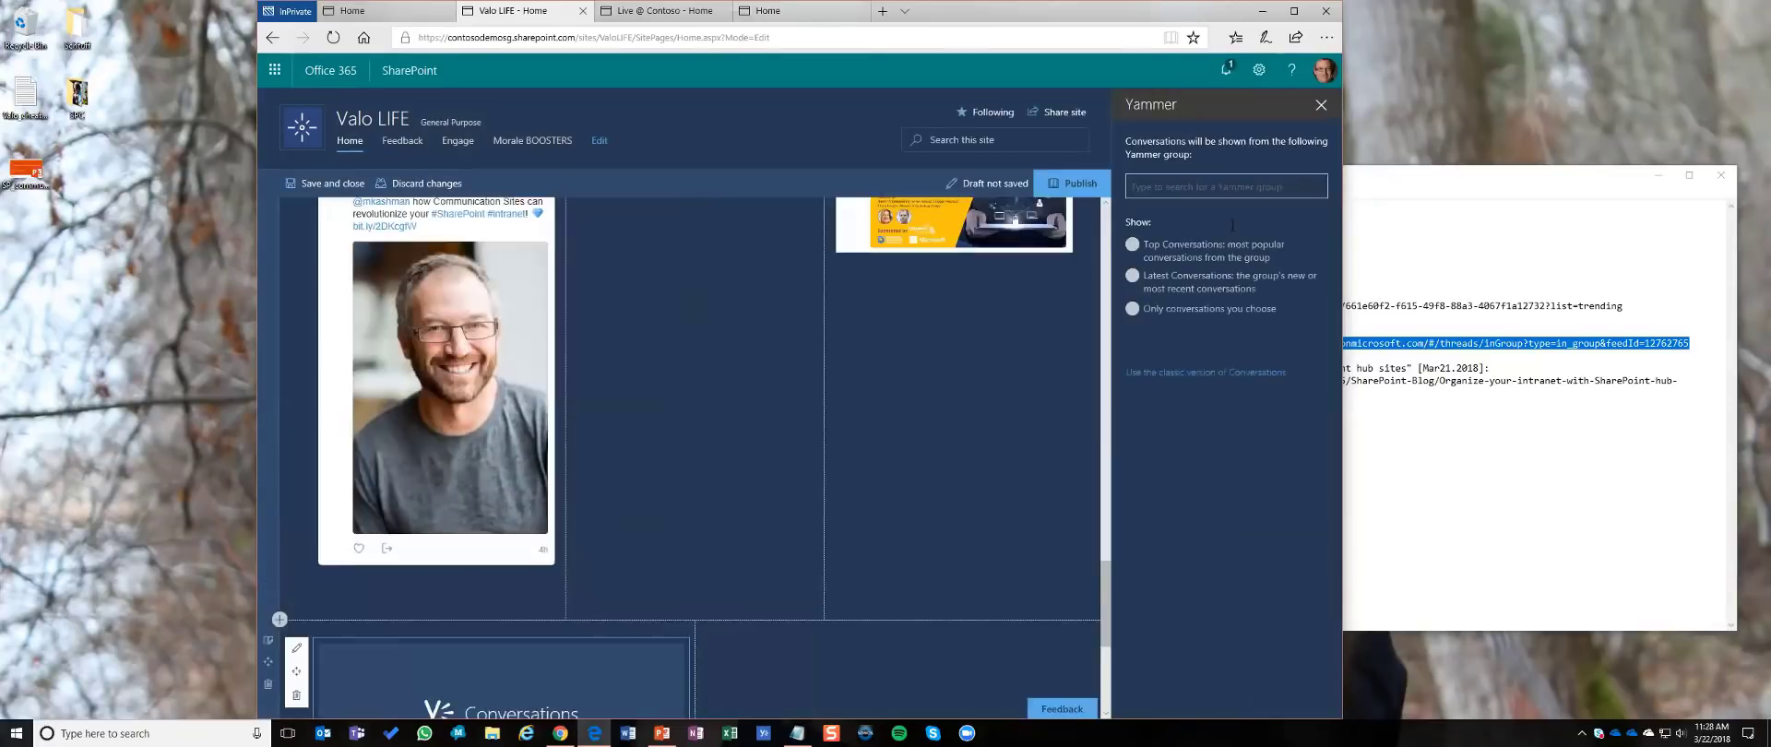
# Step: Connect it to the Human Resources group's latest conversations and close the settings
pyautogui.write('H')
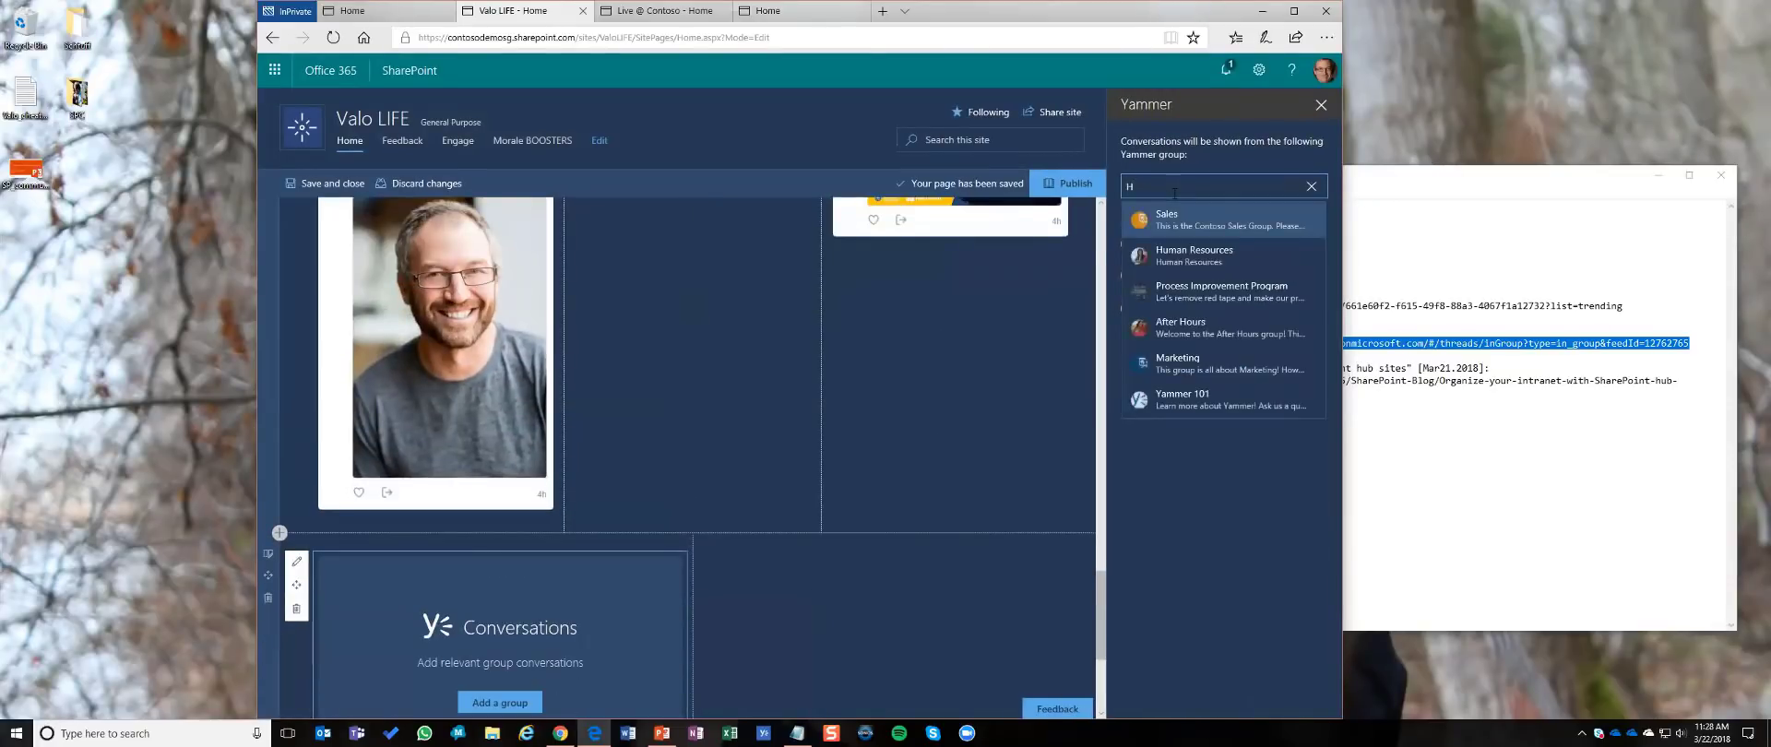
pyautogui.click(1205, 256)
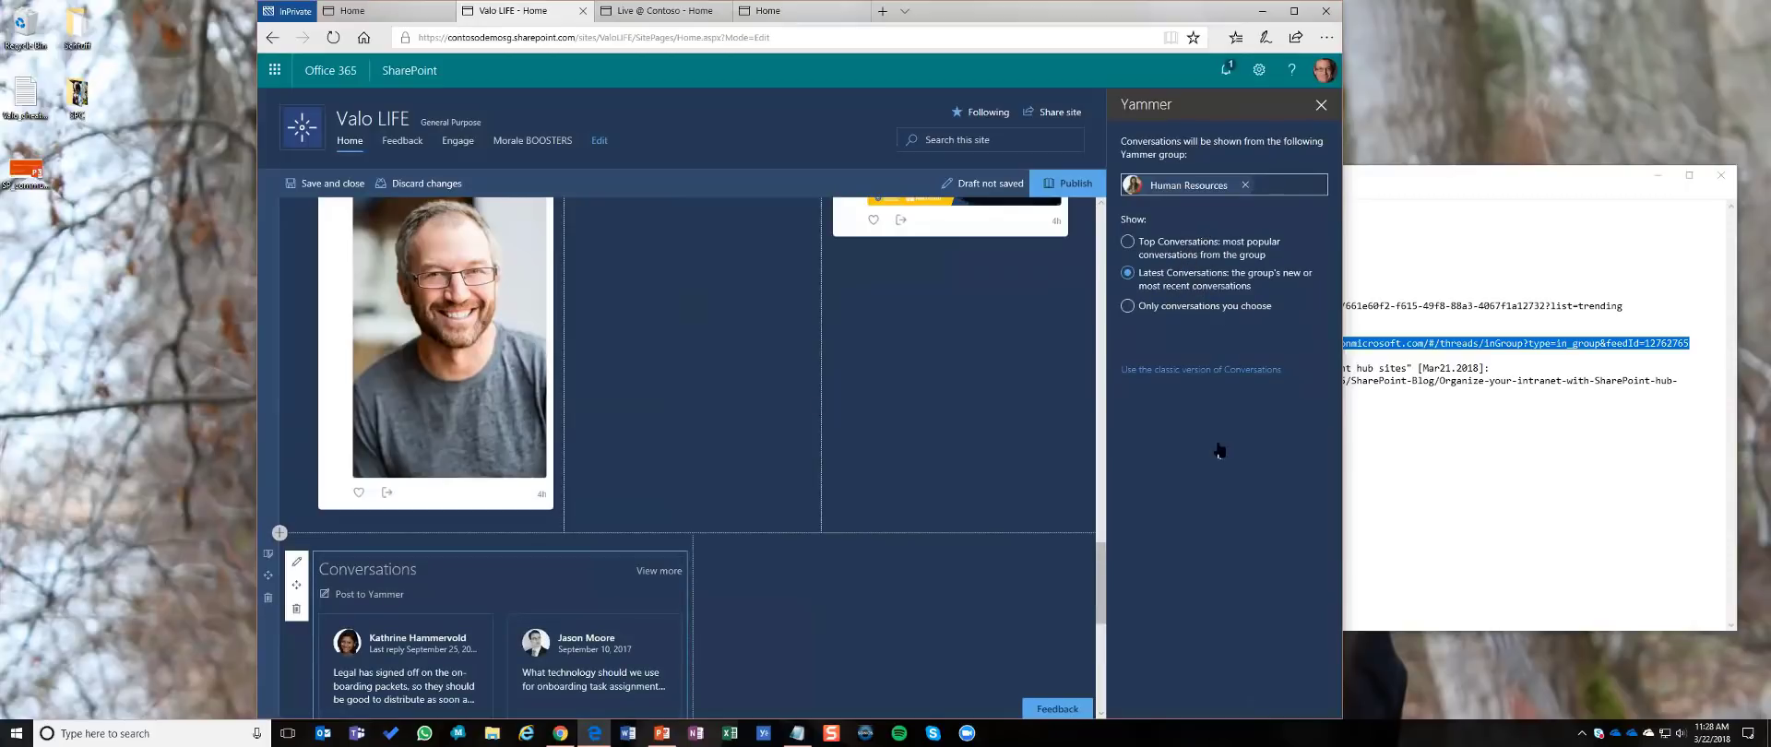
pyautogui.click(1320, 106)
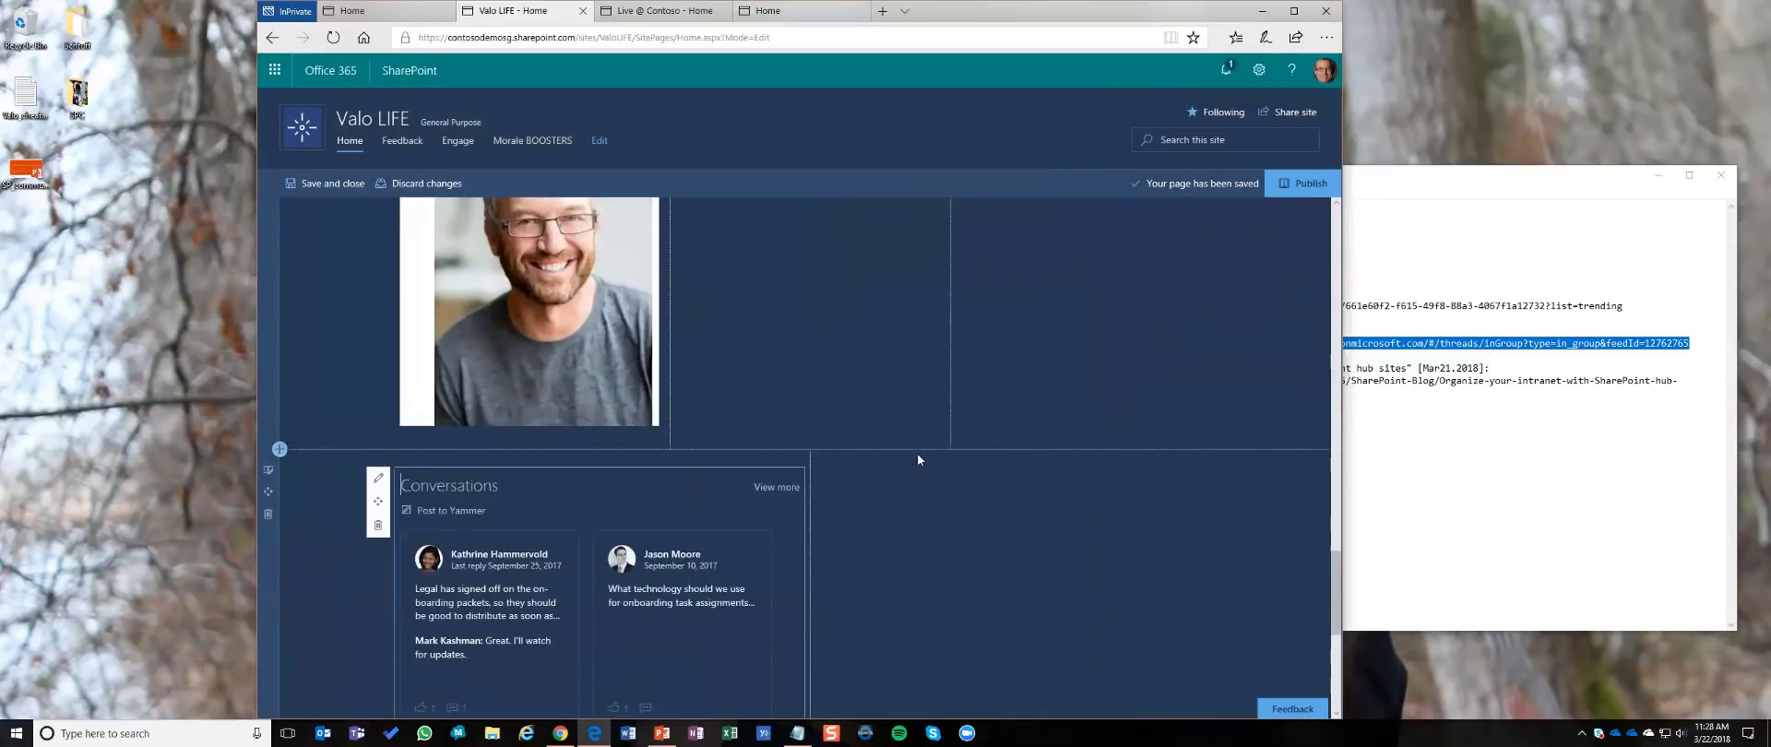
# Step: Add a Stream web part to the empty column beside the conversations
pyautogui.moveTo(1022, 521)
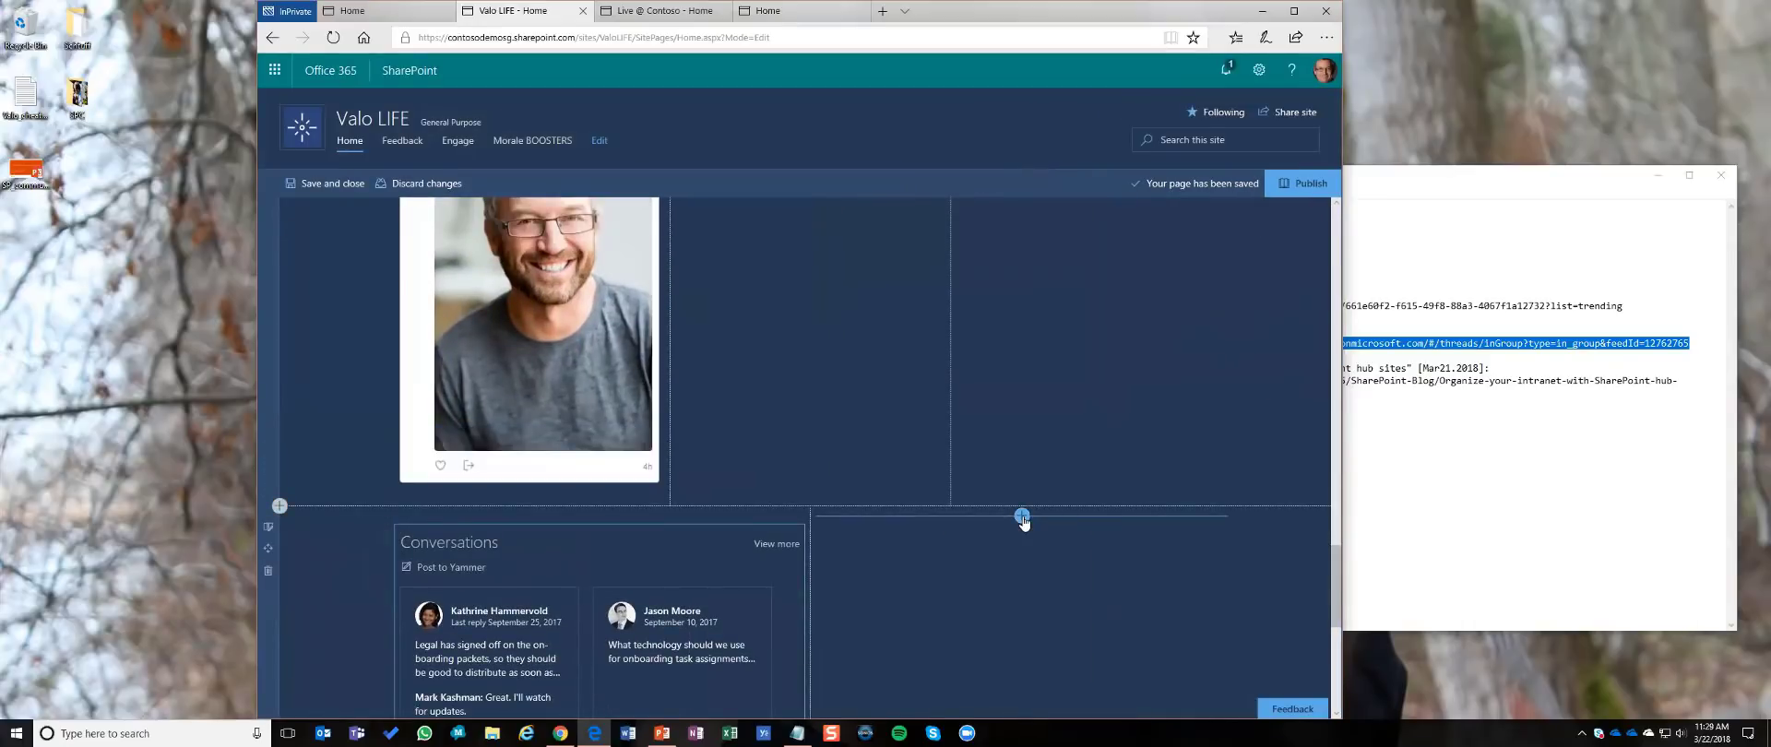
pyautogui.click(1022, 517)
pyautogui.click(1423, 403)
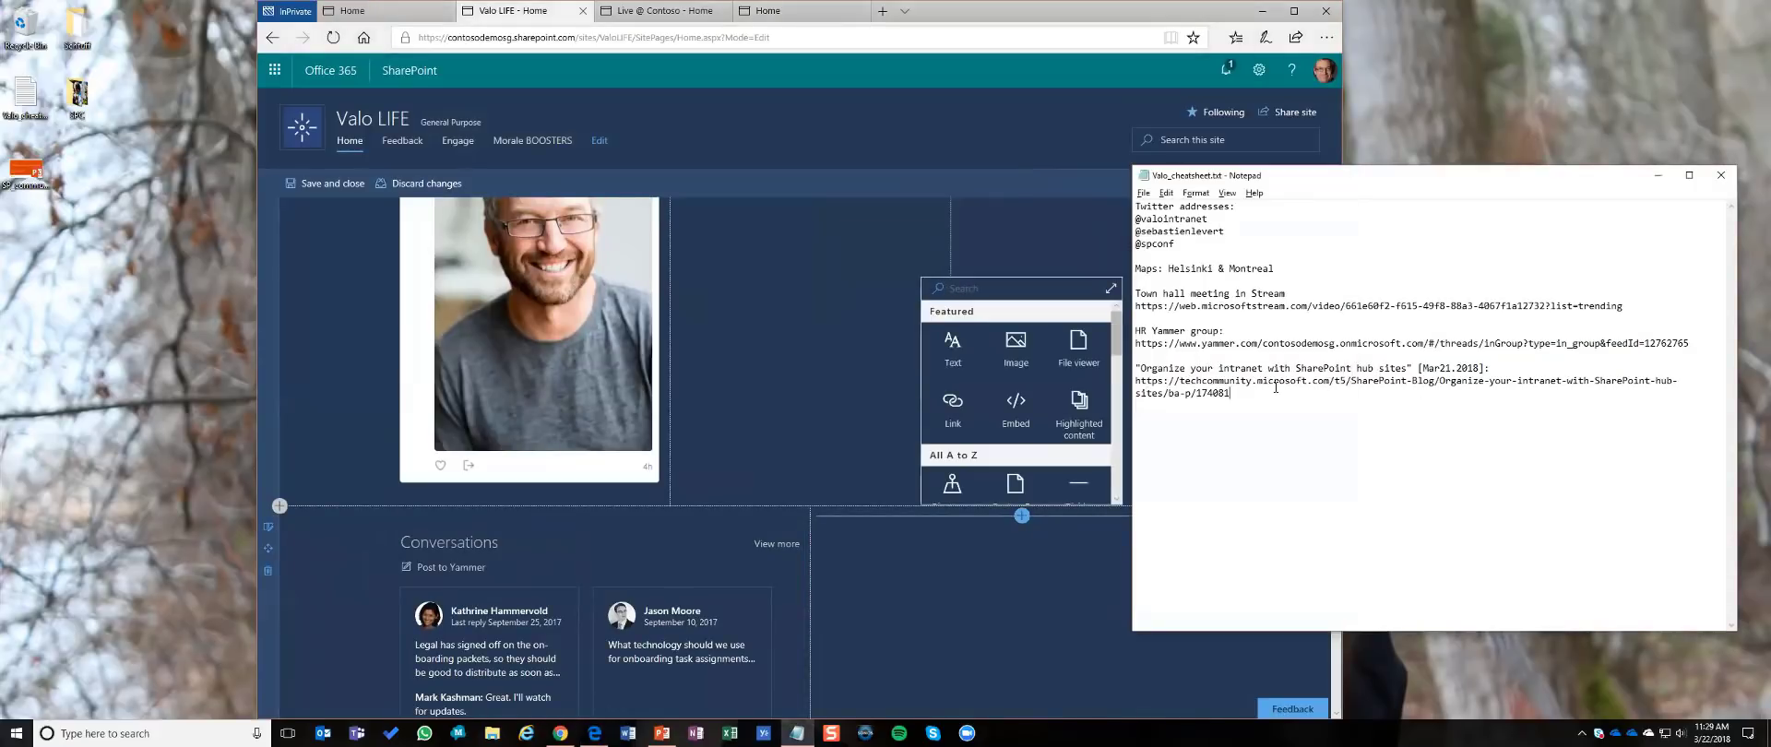
pyautogui.click(961, 295)
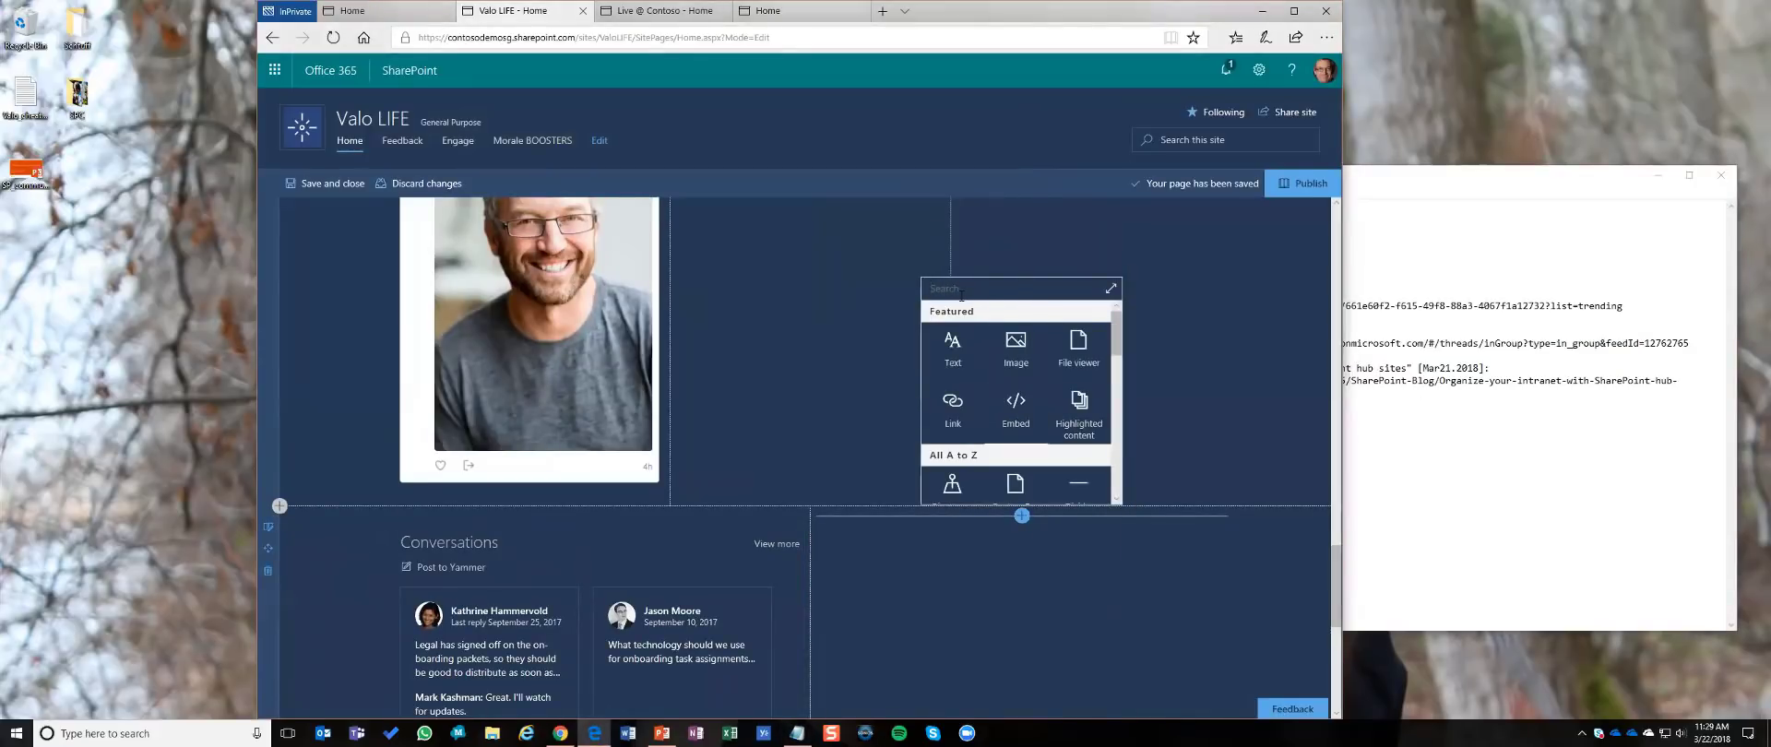
pyautogui.write('stream')
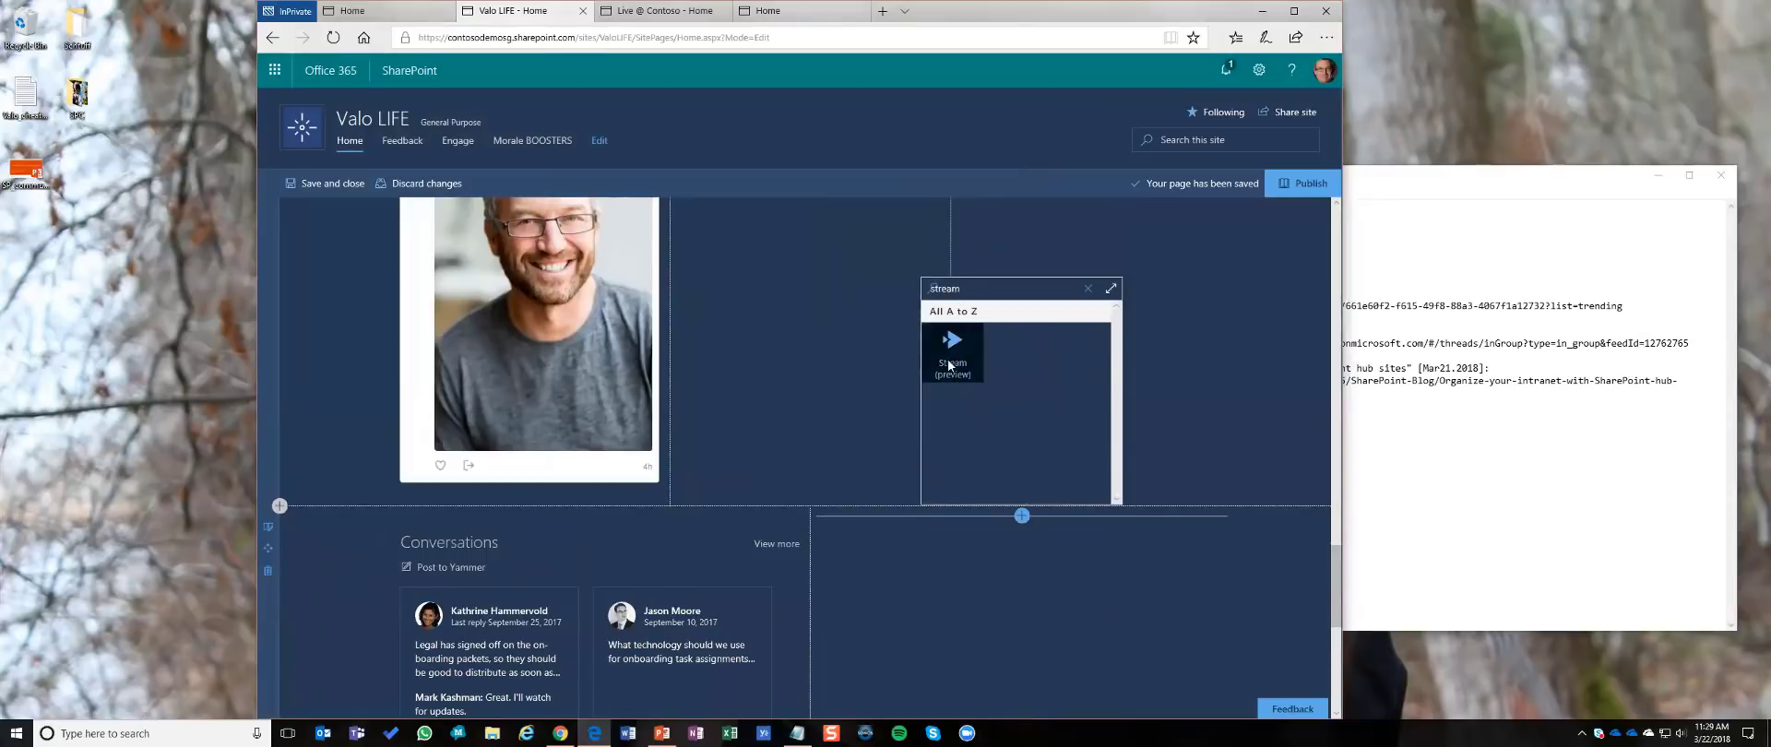
pyautogui.click(950, 367)
# Step: Copy the Four TownHall video link from the notes into the Stream video address
pyautogui.click(1542, 455)
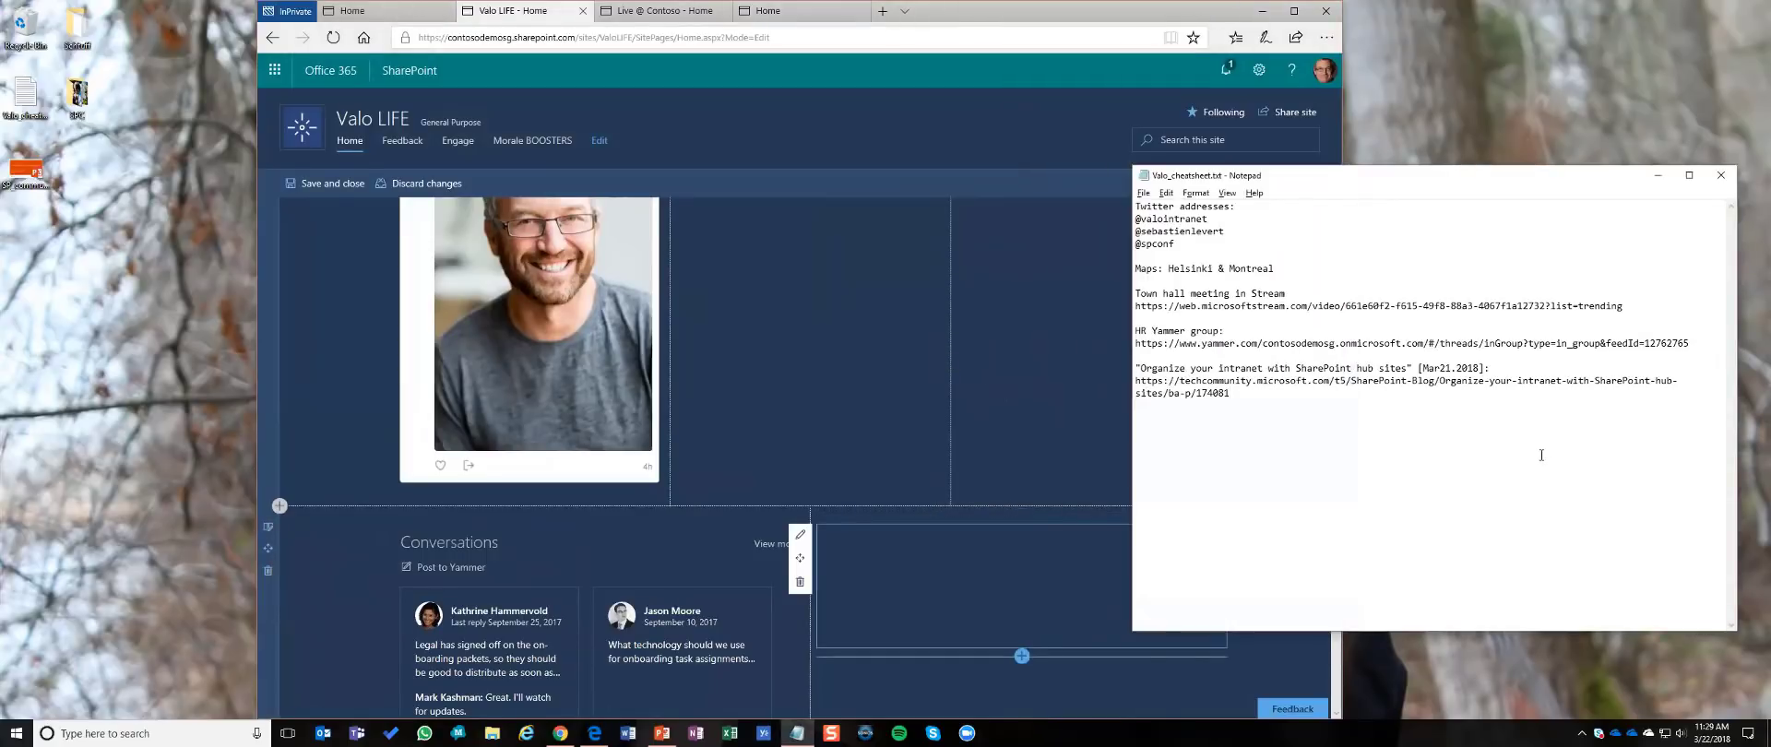
pyautogui.doubleClick(1599, 305)
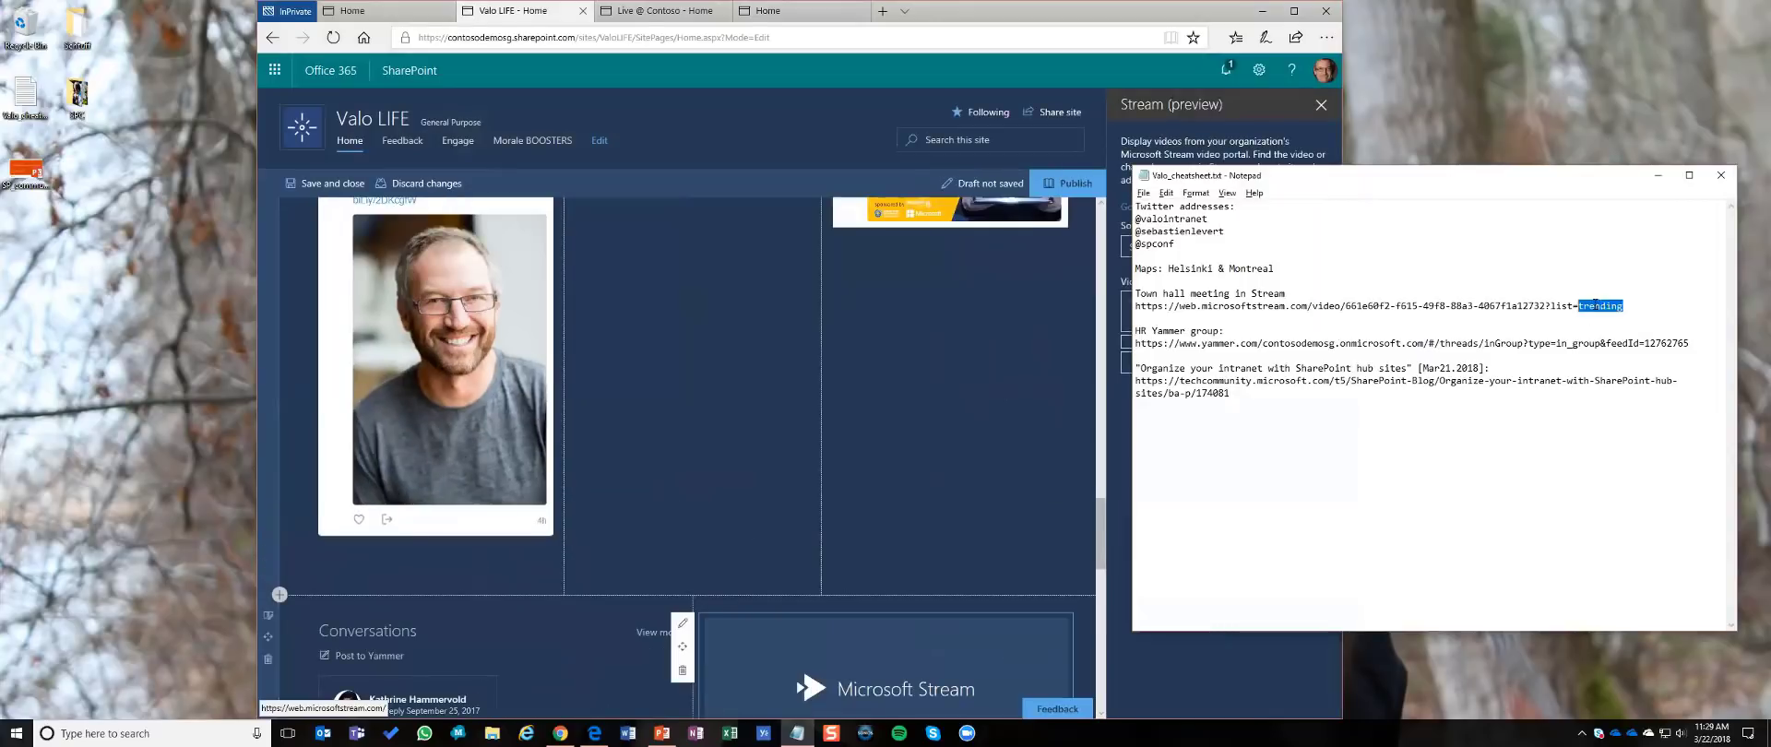
pyautogui.moveTo(1598, 306); pyautogui.dragTo(1128, 308)
pyautogui.hotkey('ctrl', 'c')
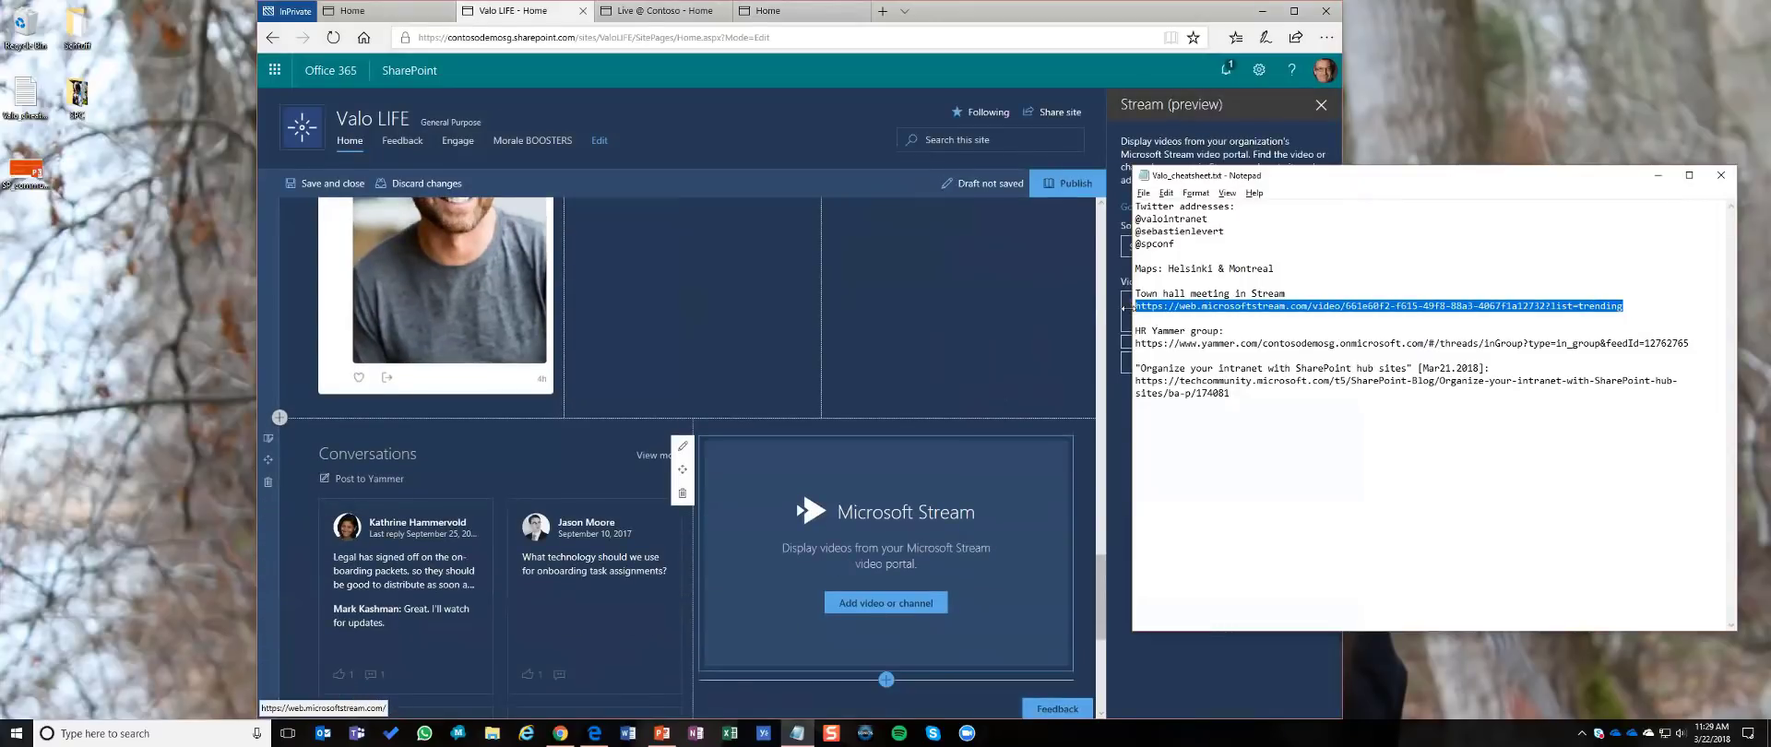
pyautogui.click(1000, 635)
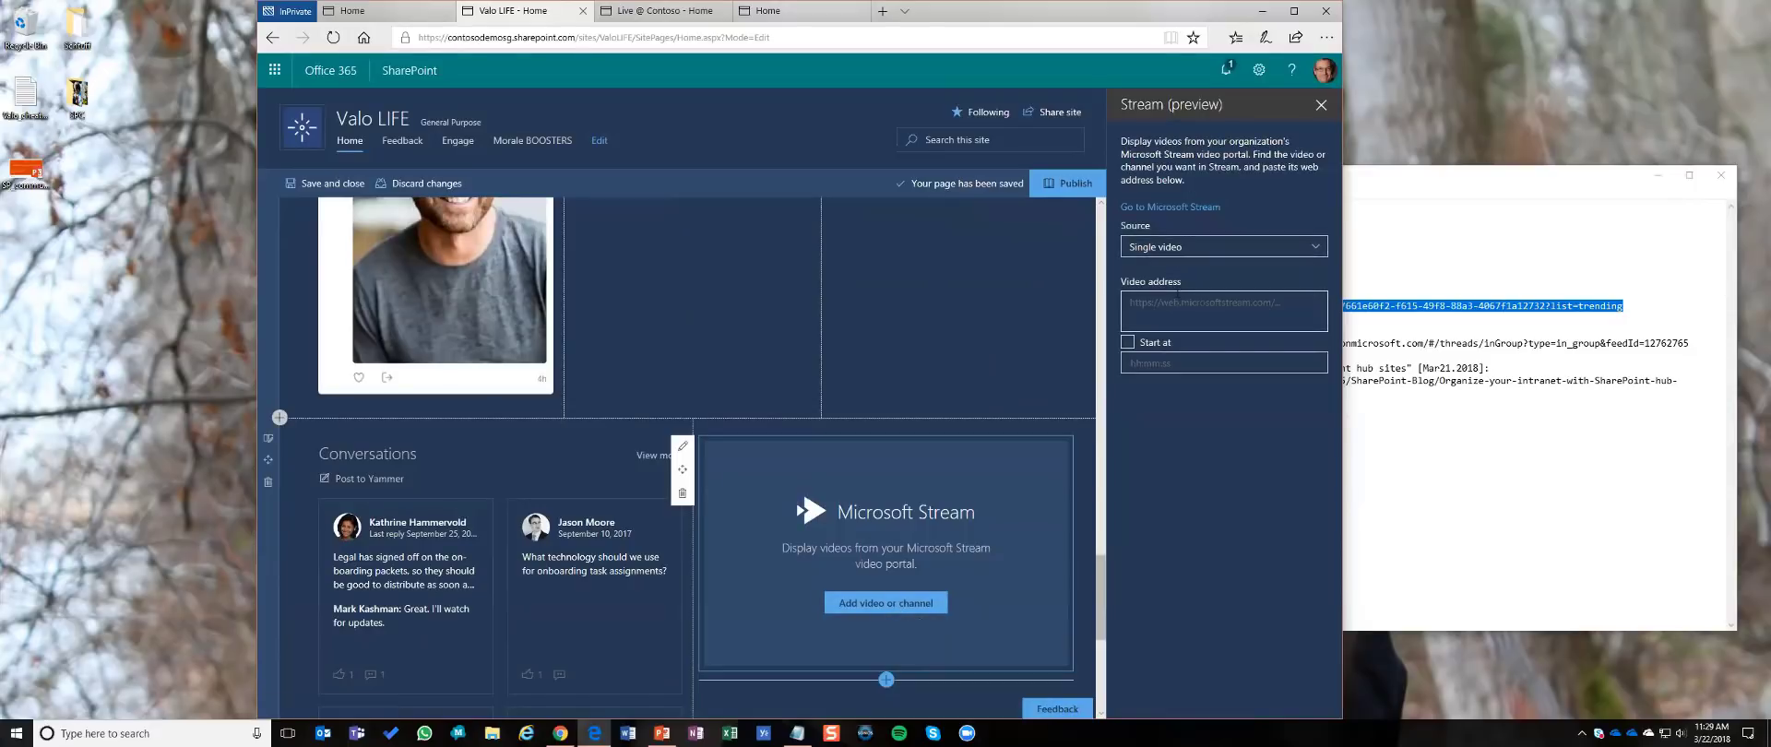
pyautogui.click(1181, 308)
pyautogui.hotkey('ctrl', 'v')
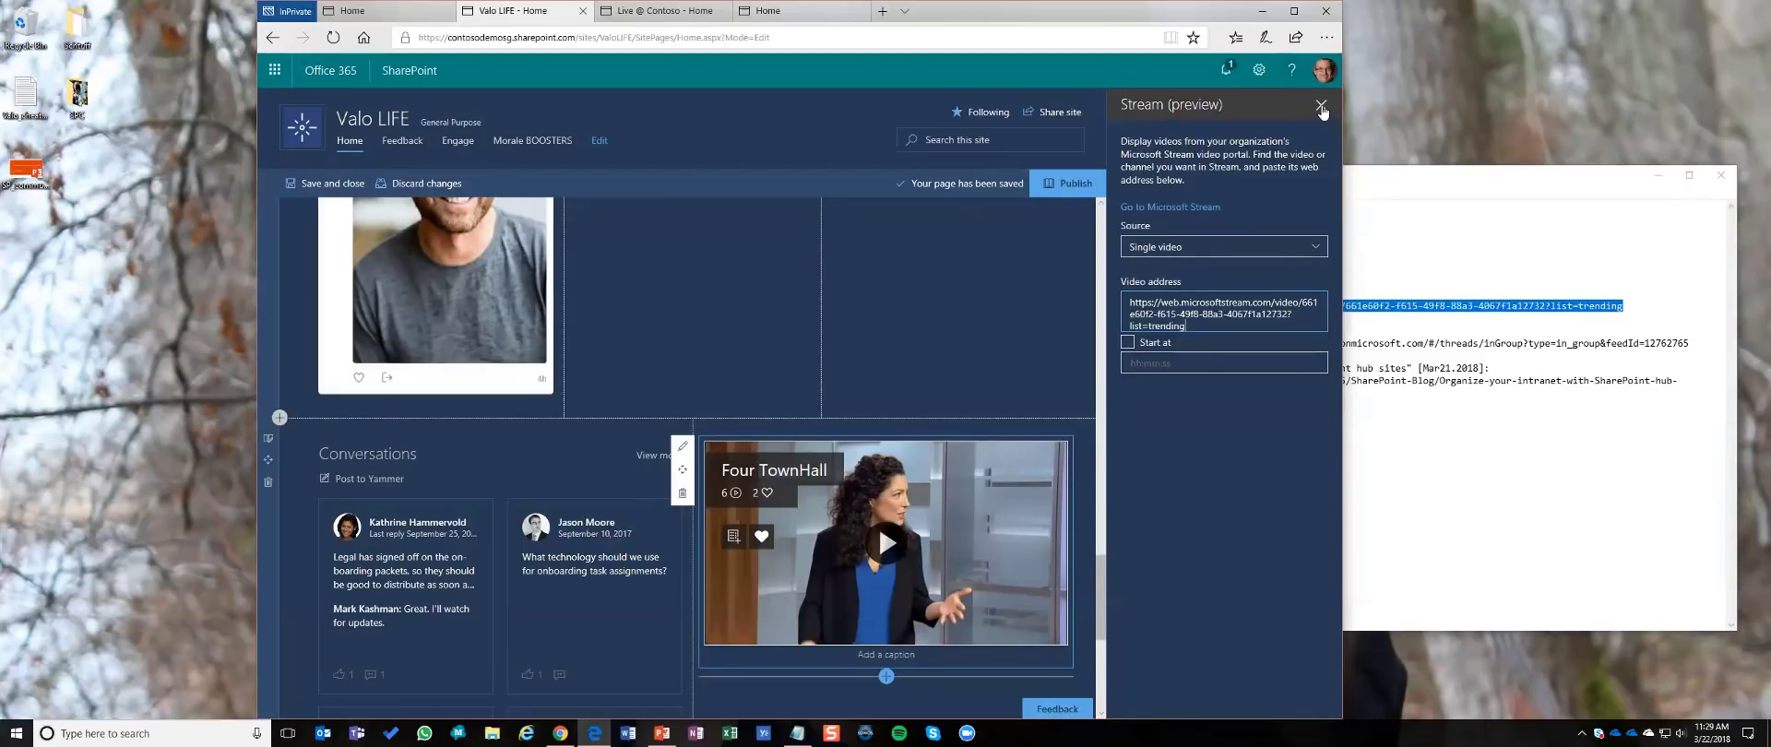
# Step: Publish the Valo LIFE home page and scroll through its Twitter, Yammer and video sections
pyautogui.click(1105, 205)
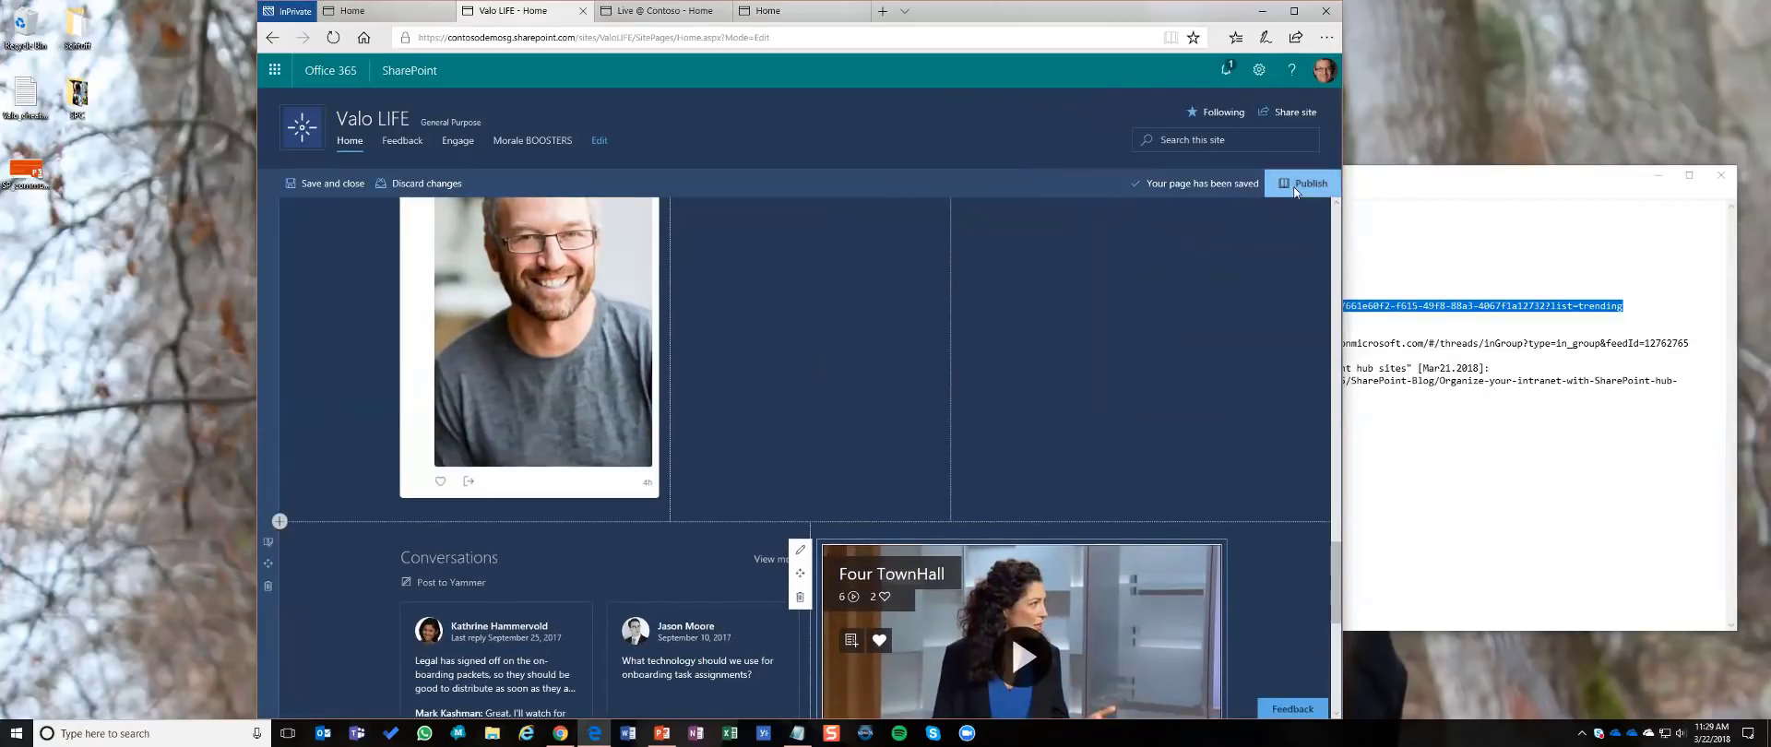
pyautogui.click(1295, 188)
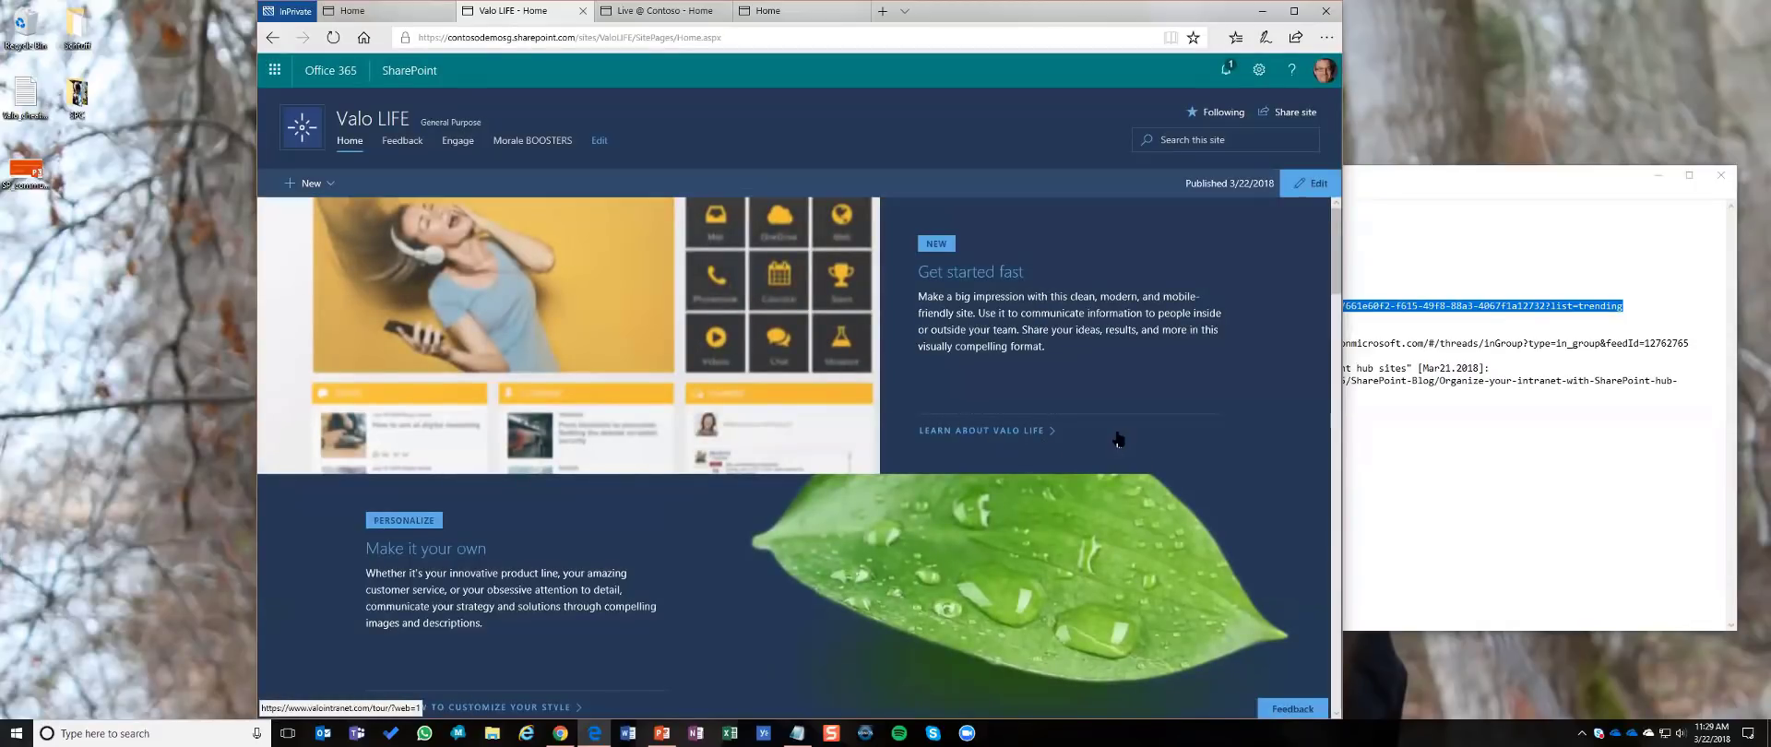
pyautogui.scroll(-4, 1117, 439)
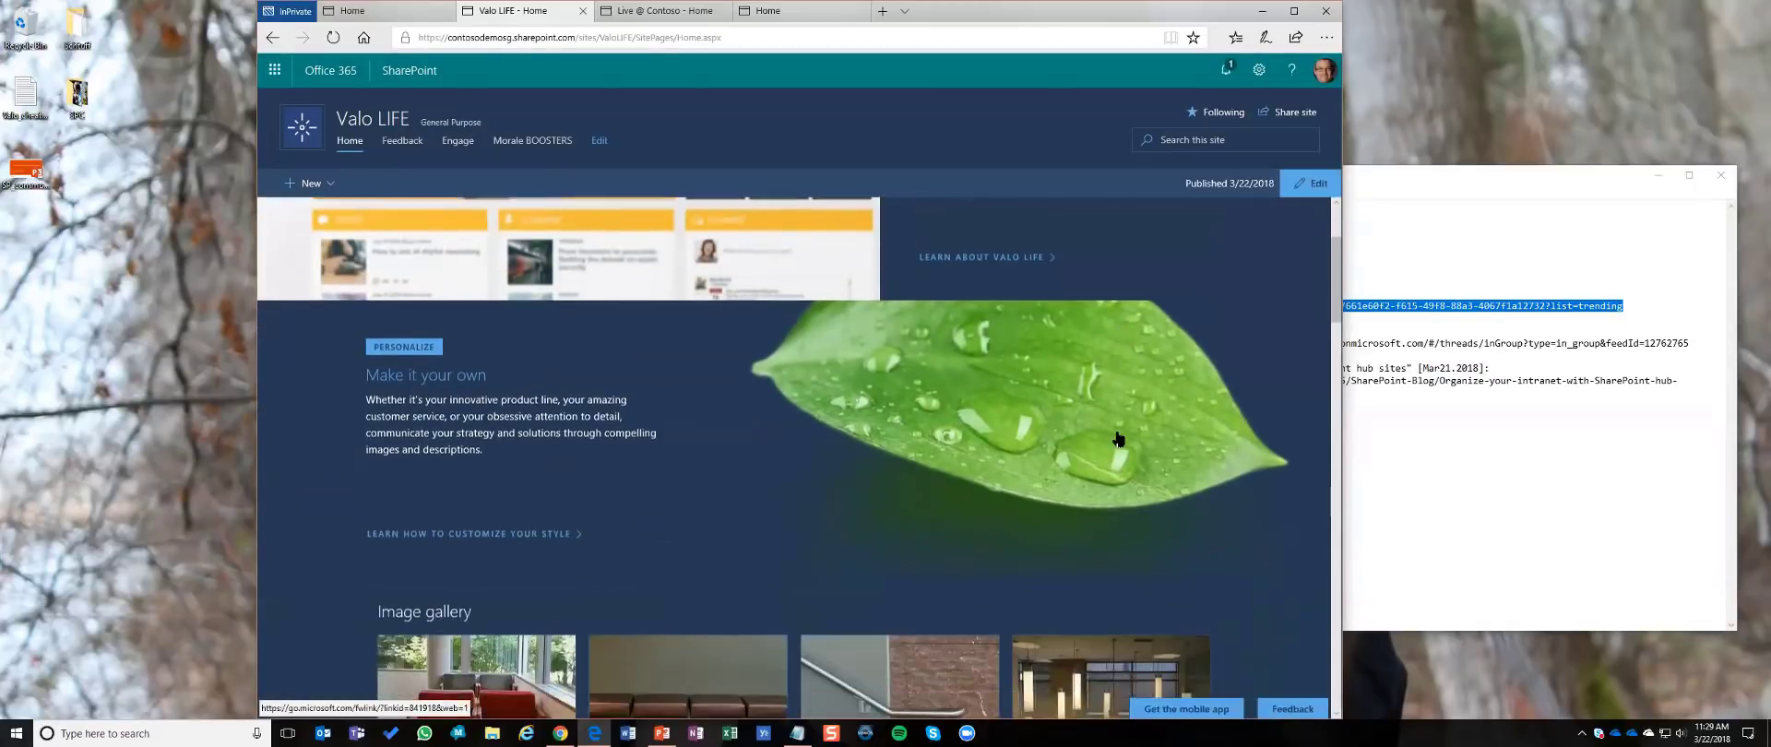
pyautogui.scroll(-4, 1117, 439)
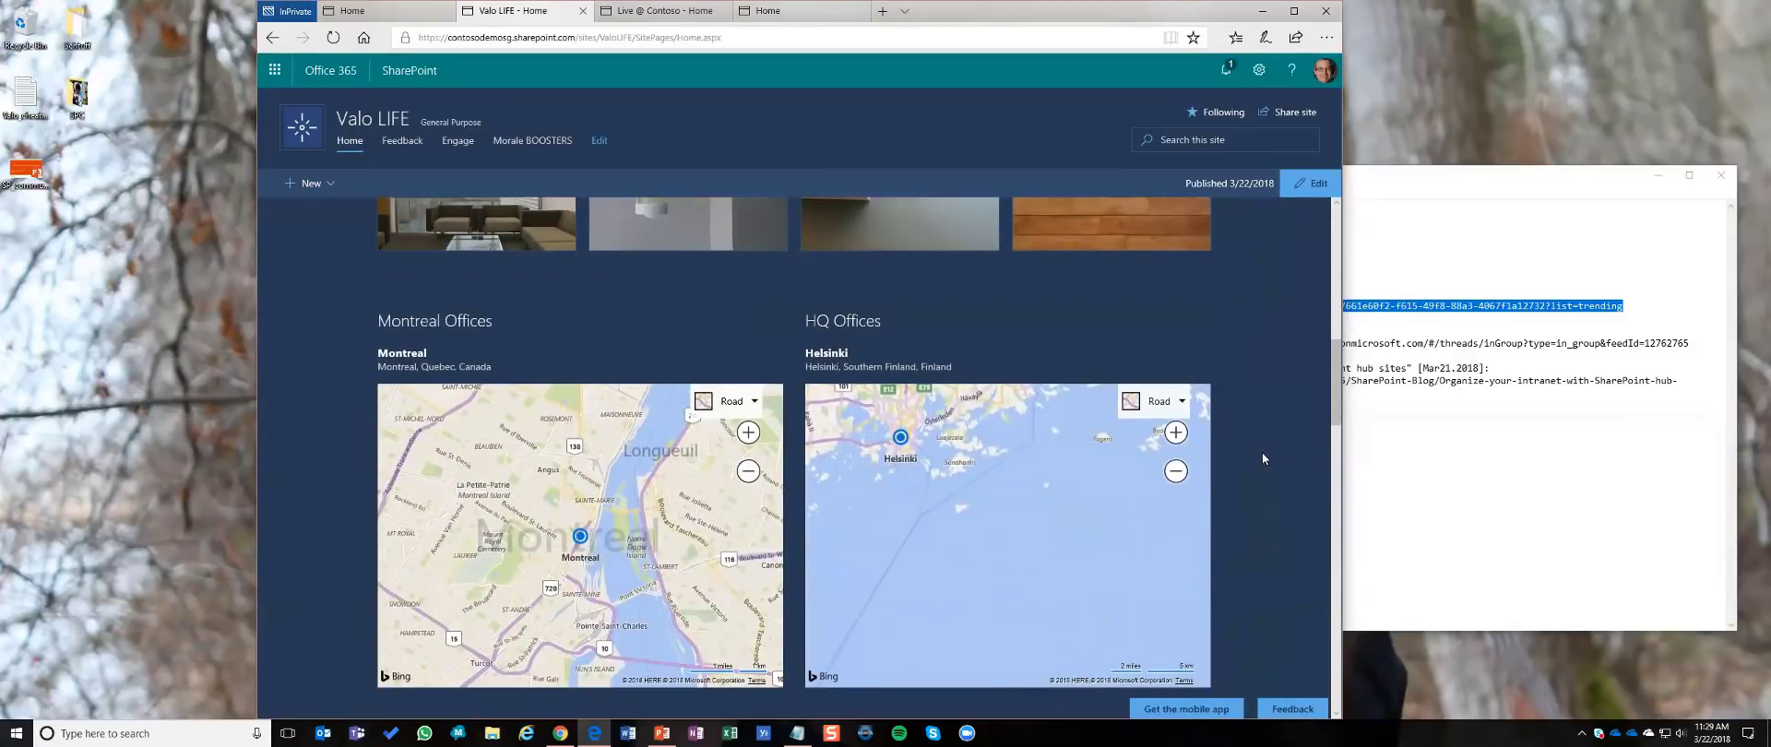
pyautogui.scroll(-2, 1263, 455)
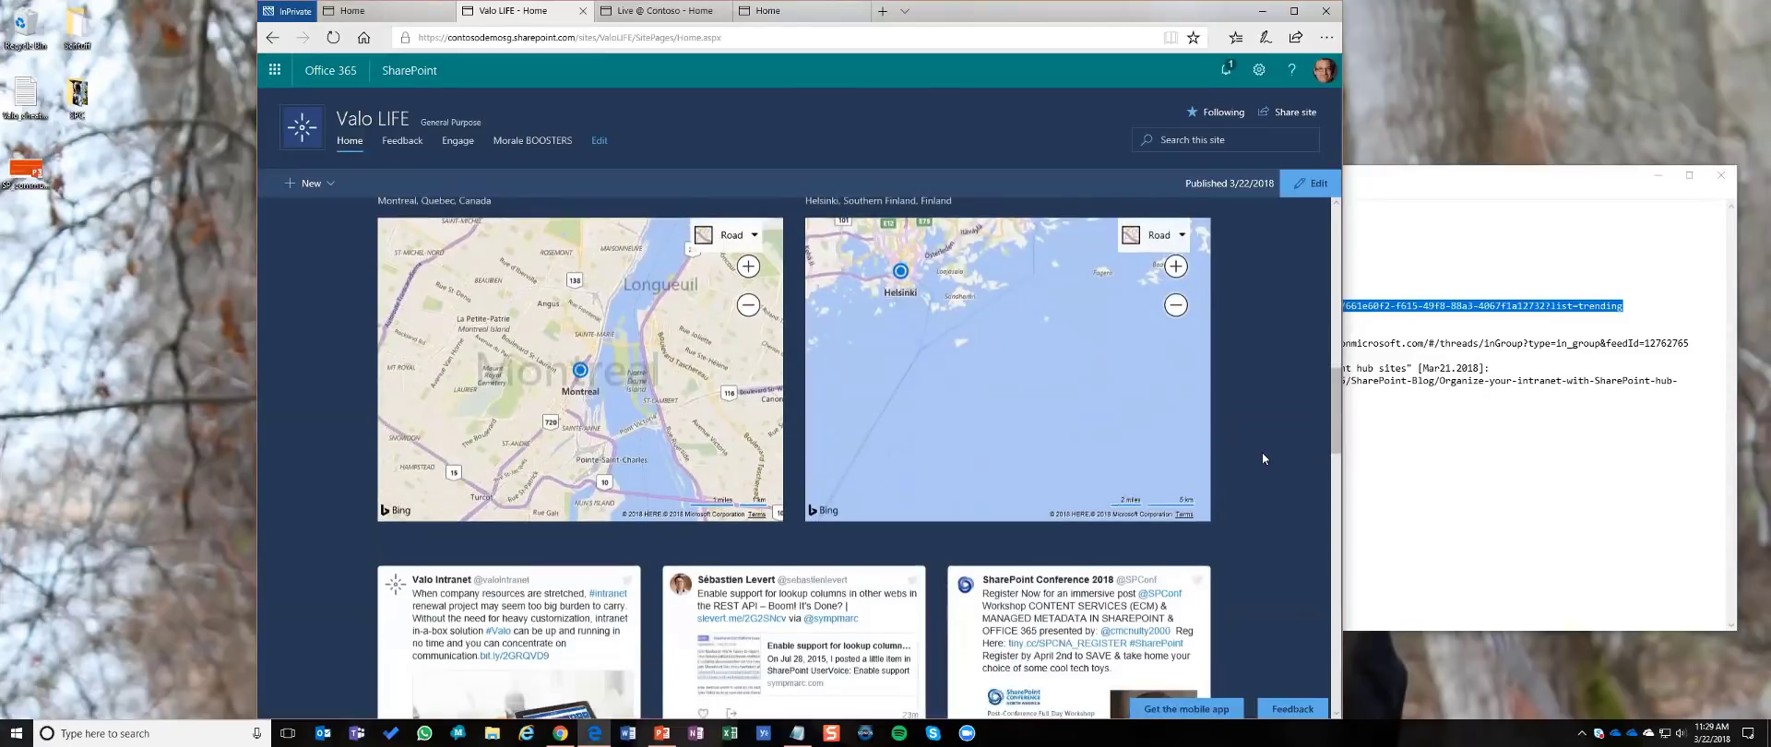
pyautogui.scroll(-3, 1263, 453)
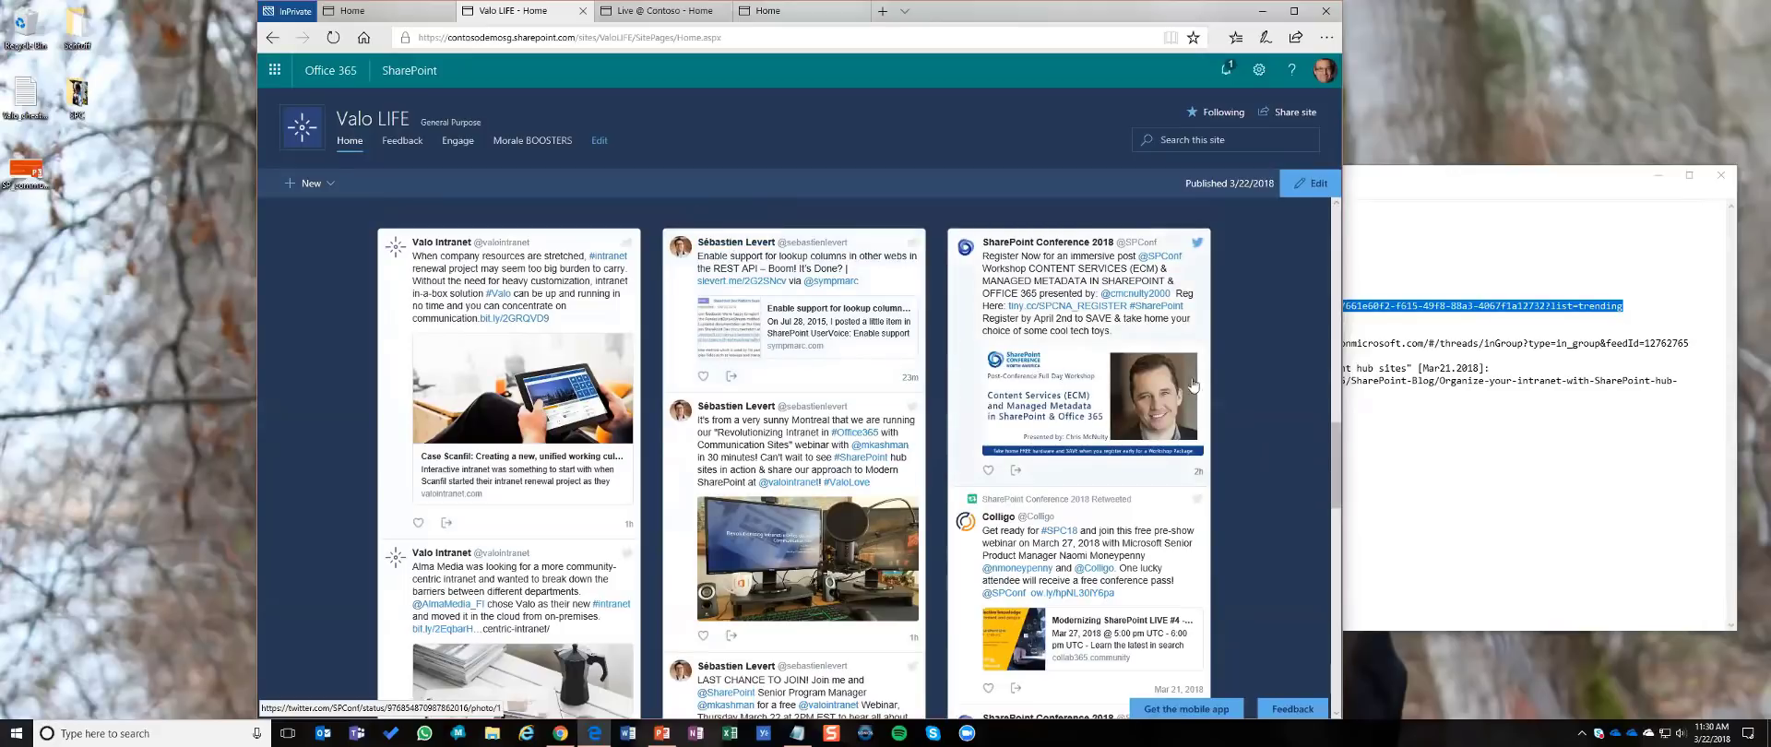
pyautogui.scroll(-5, 1247, 382)
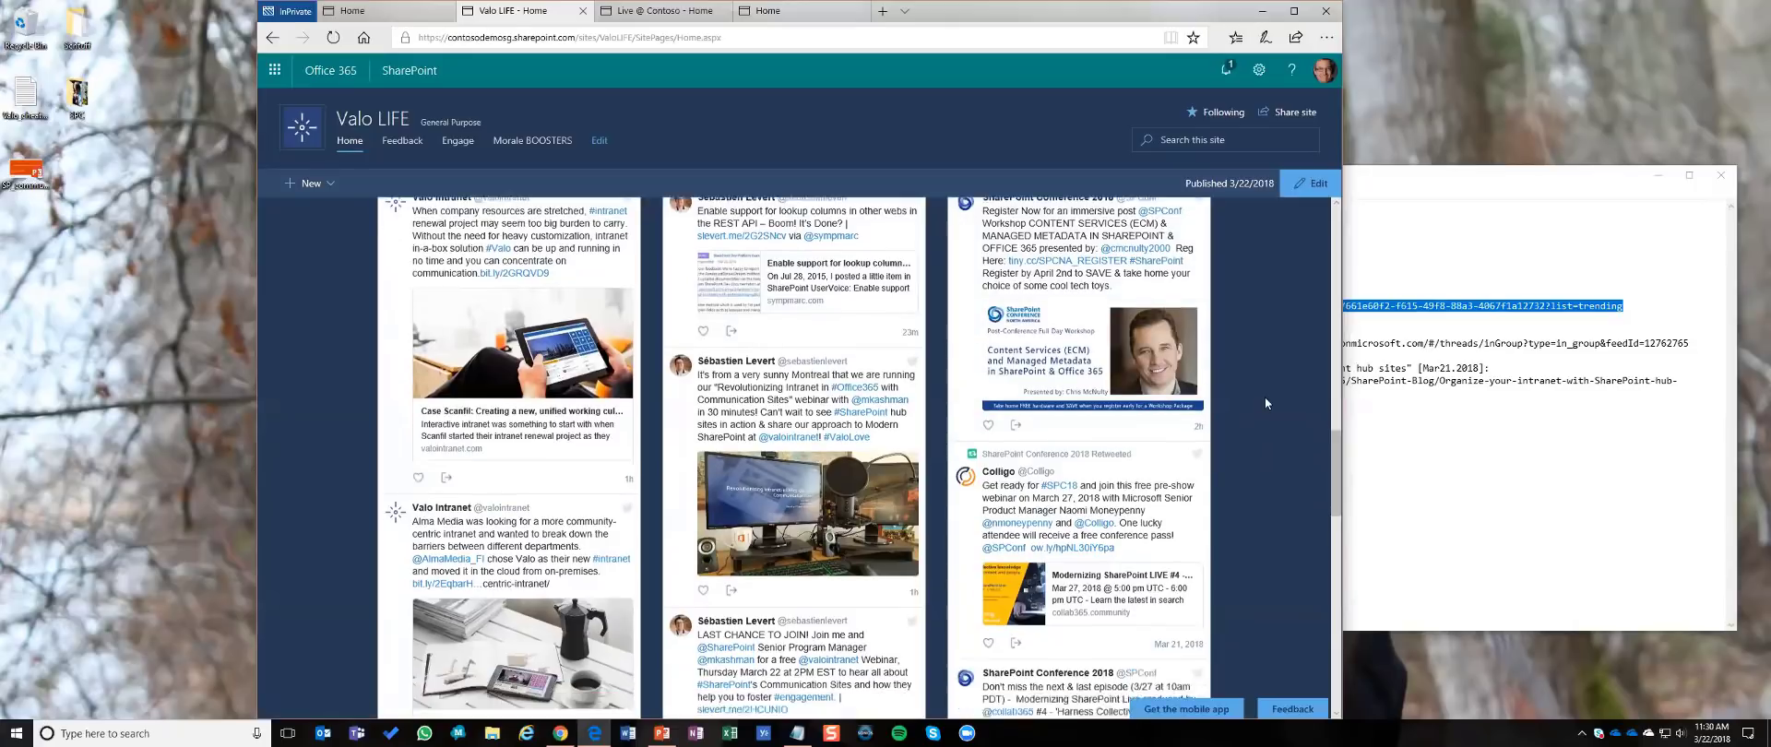
pyautogui.scroll(-7, 1271, 397)
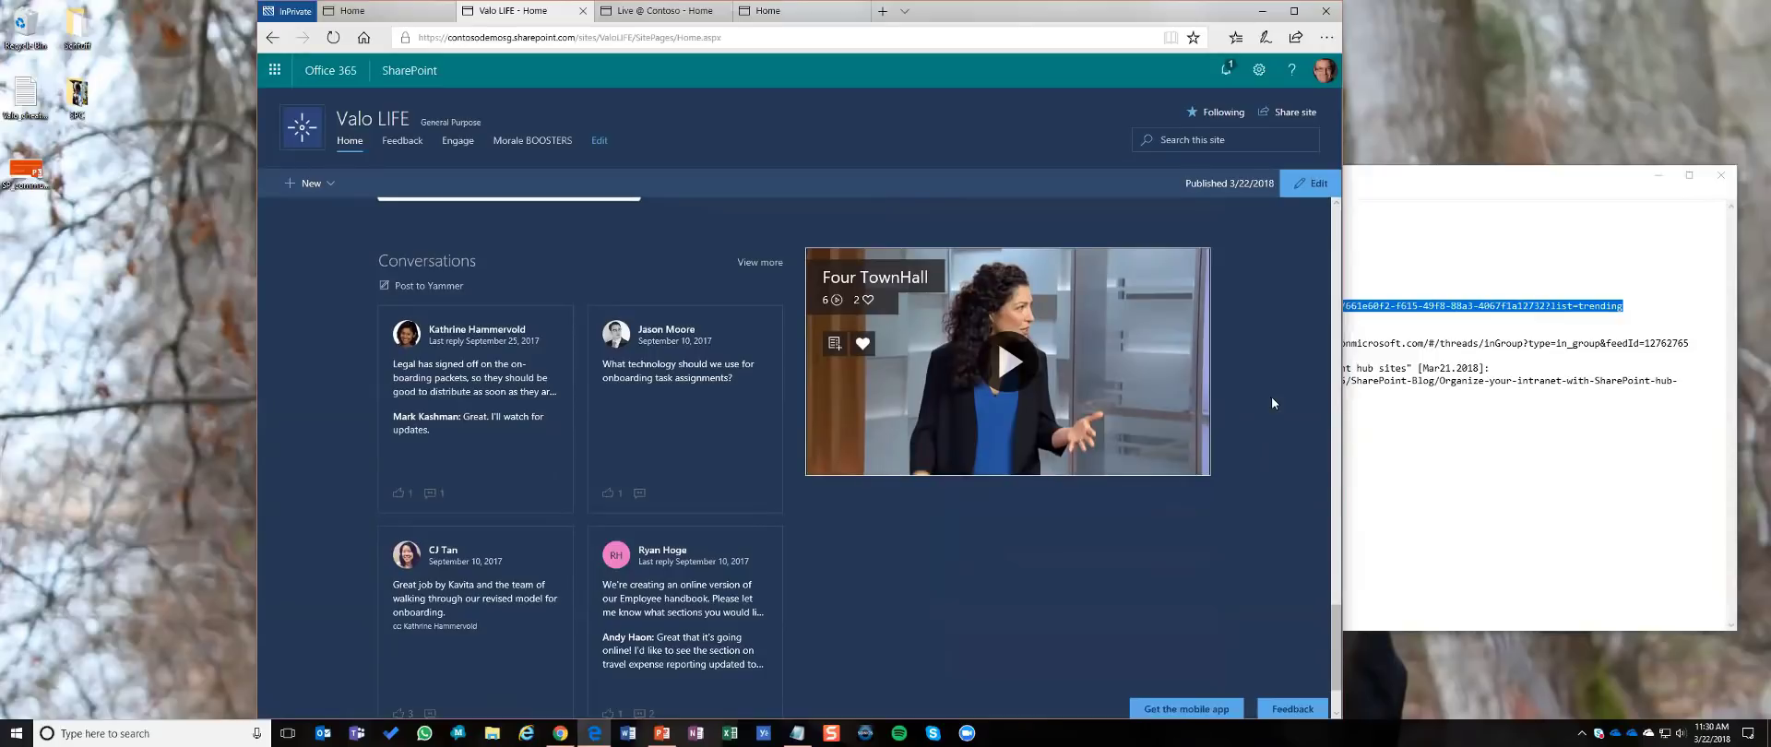
# Step: Play the Four TownHall video, search its transcript for 'bonus', and jump to the 06:04 cash bonus line
pyautogui.click(1009, 365)
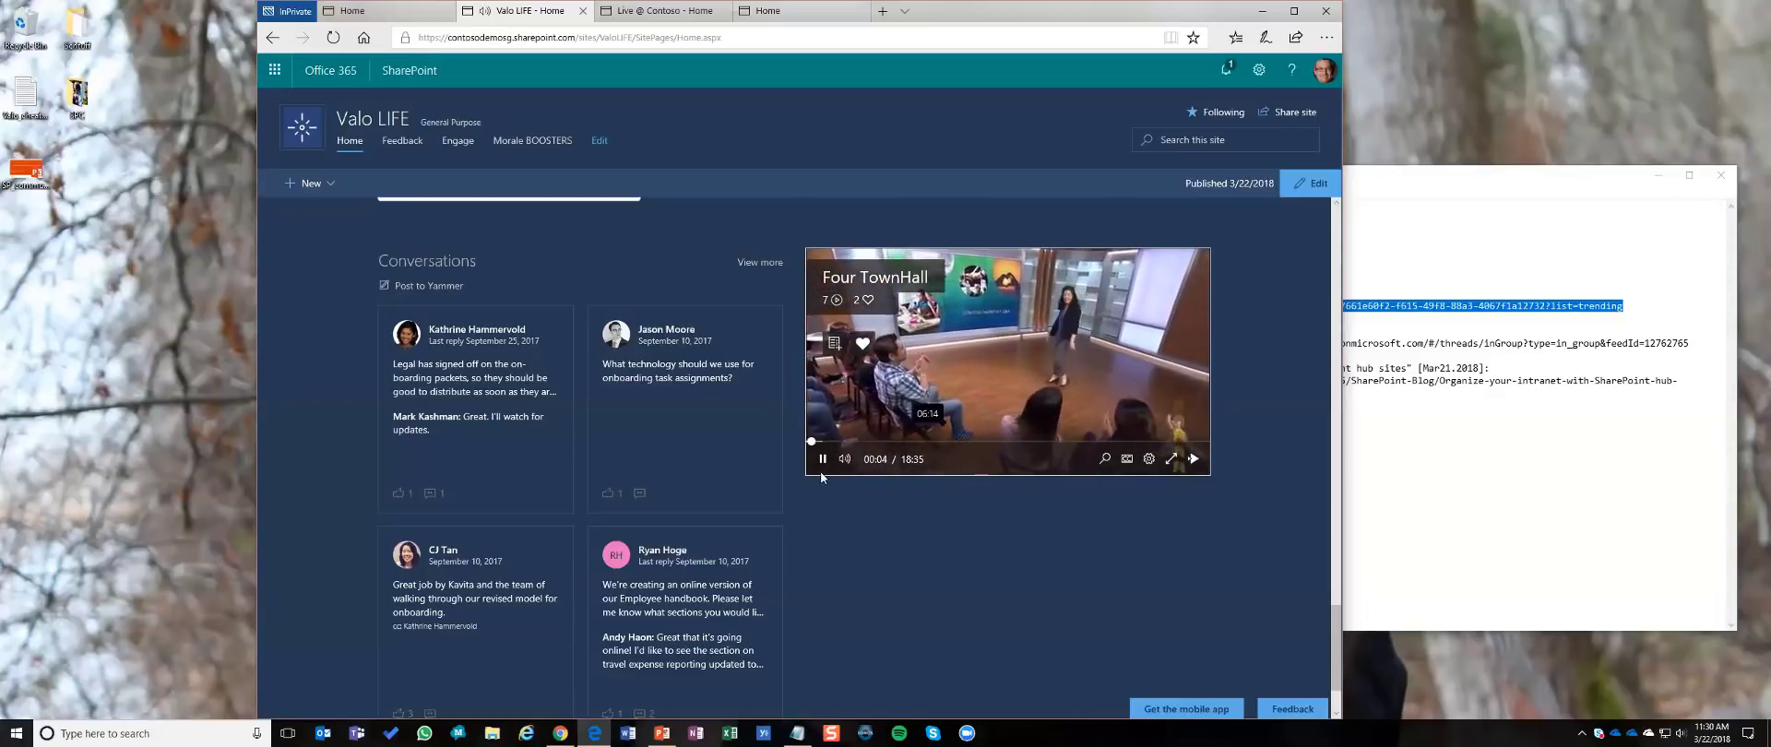
pyautogui.click(824, 459)
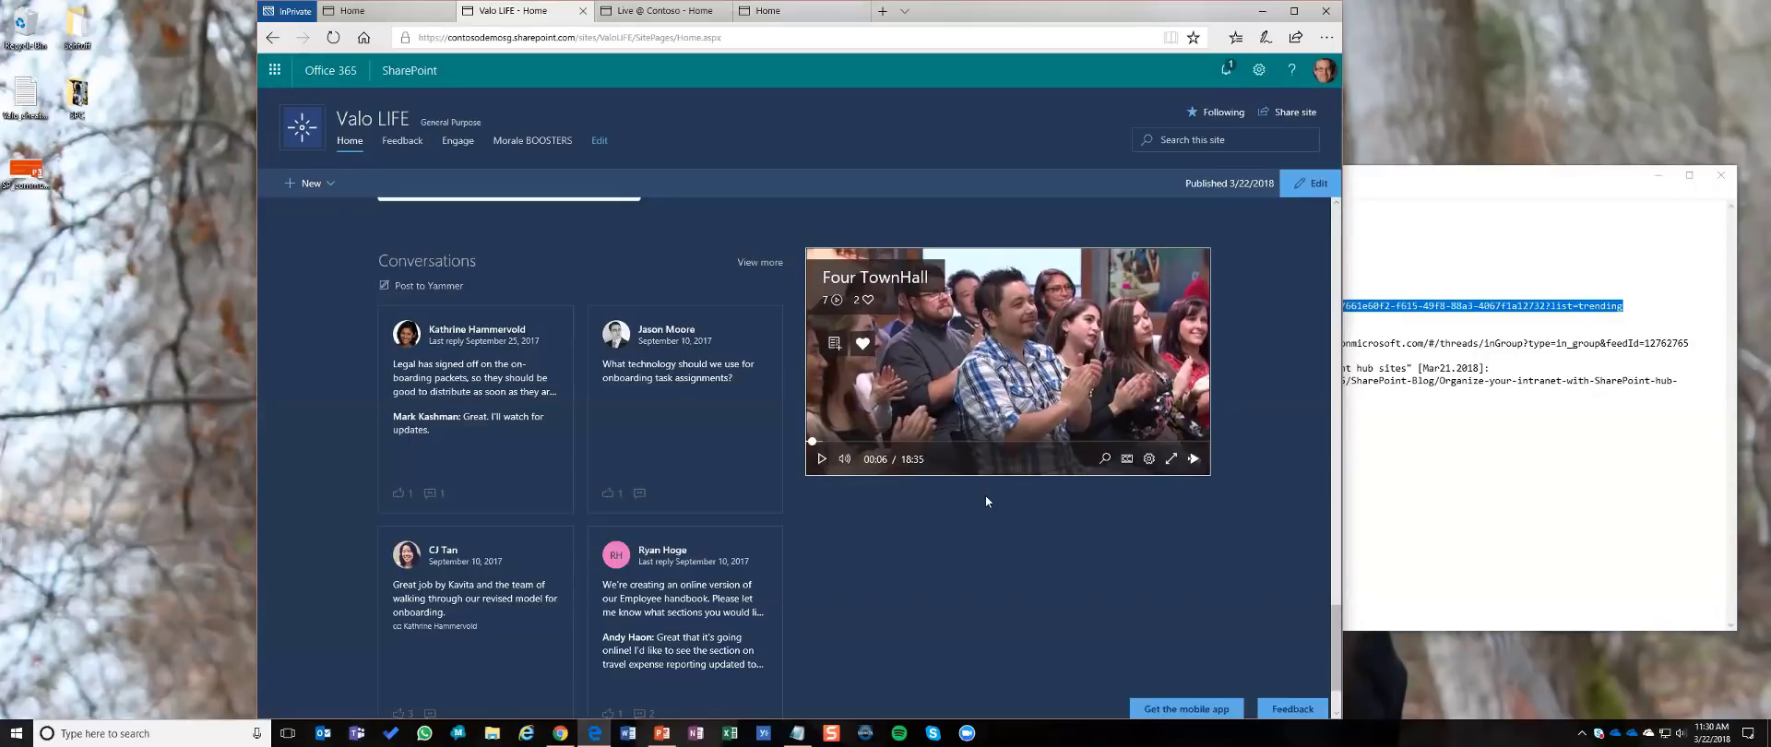
pyautogui.click(1104, 459)
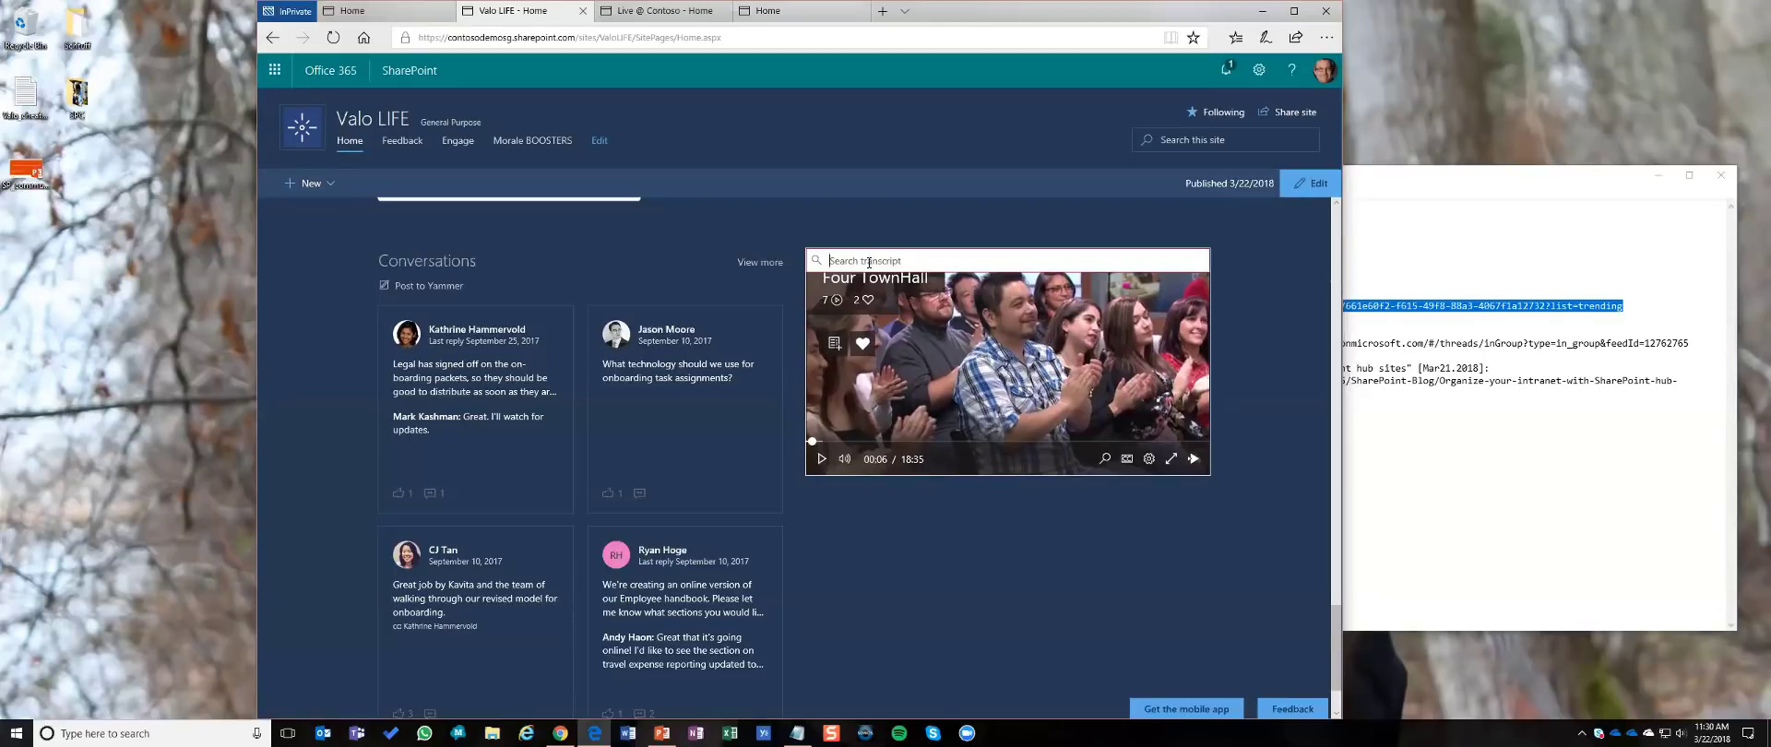
pyautogui.write('bonus')
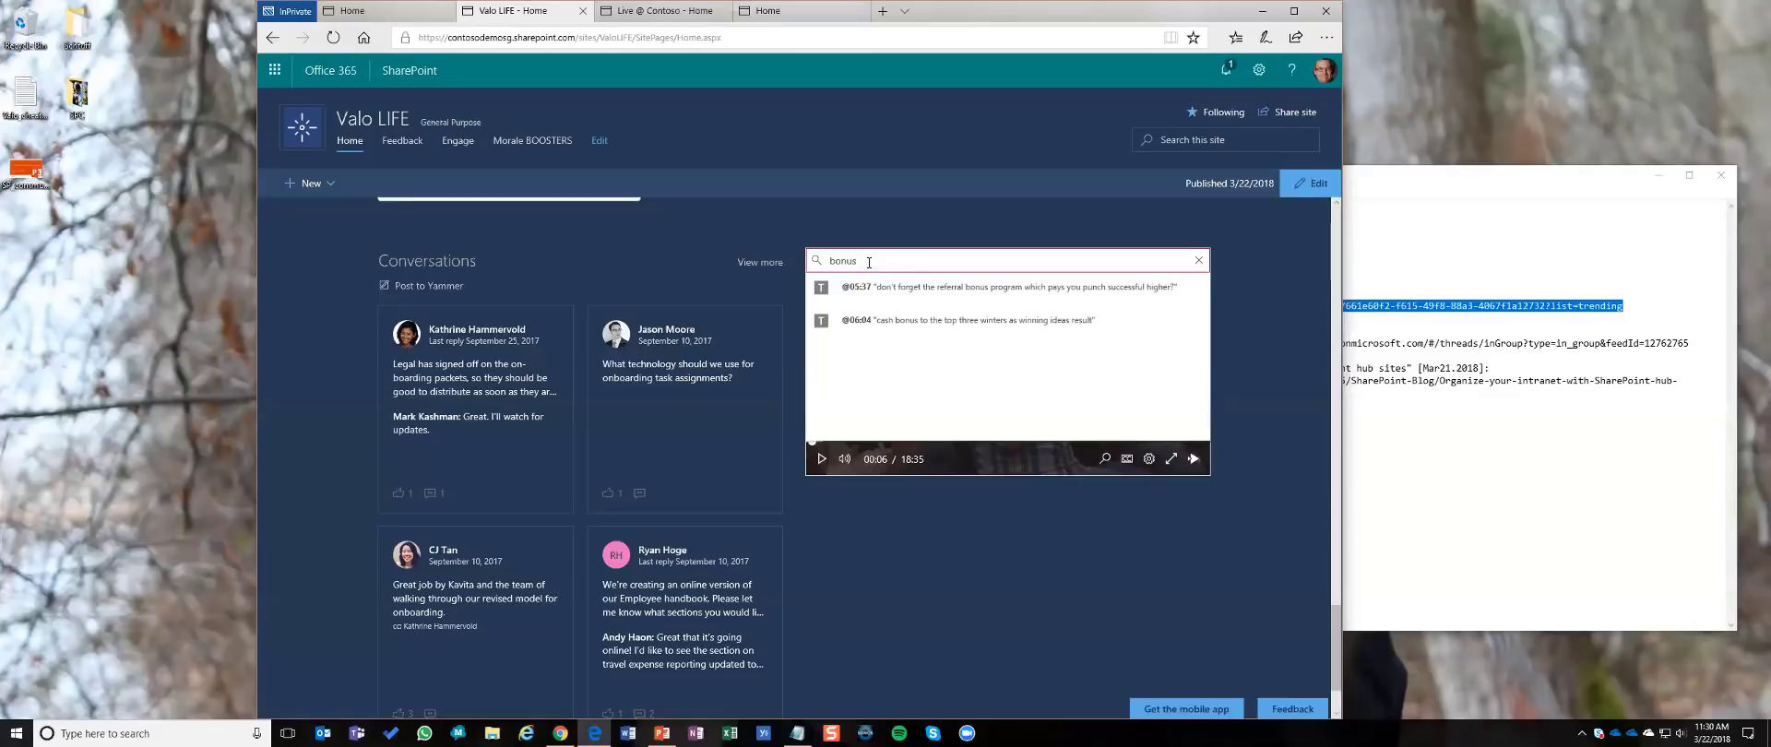
pyautogui.click(932, 323)
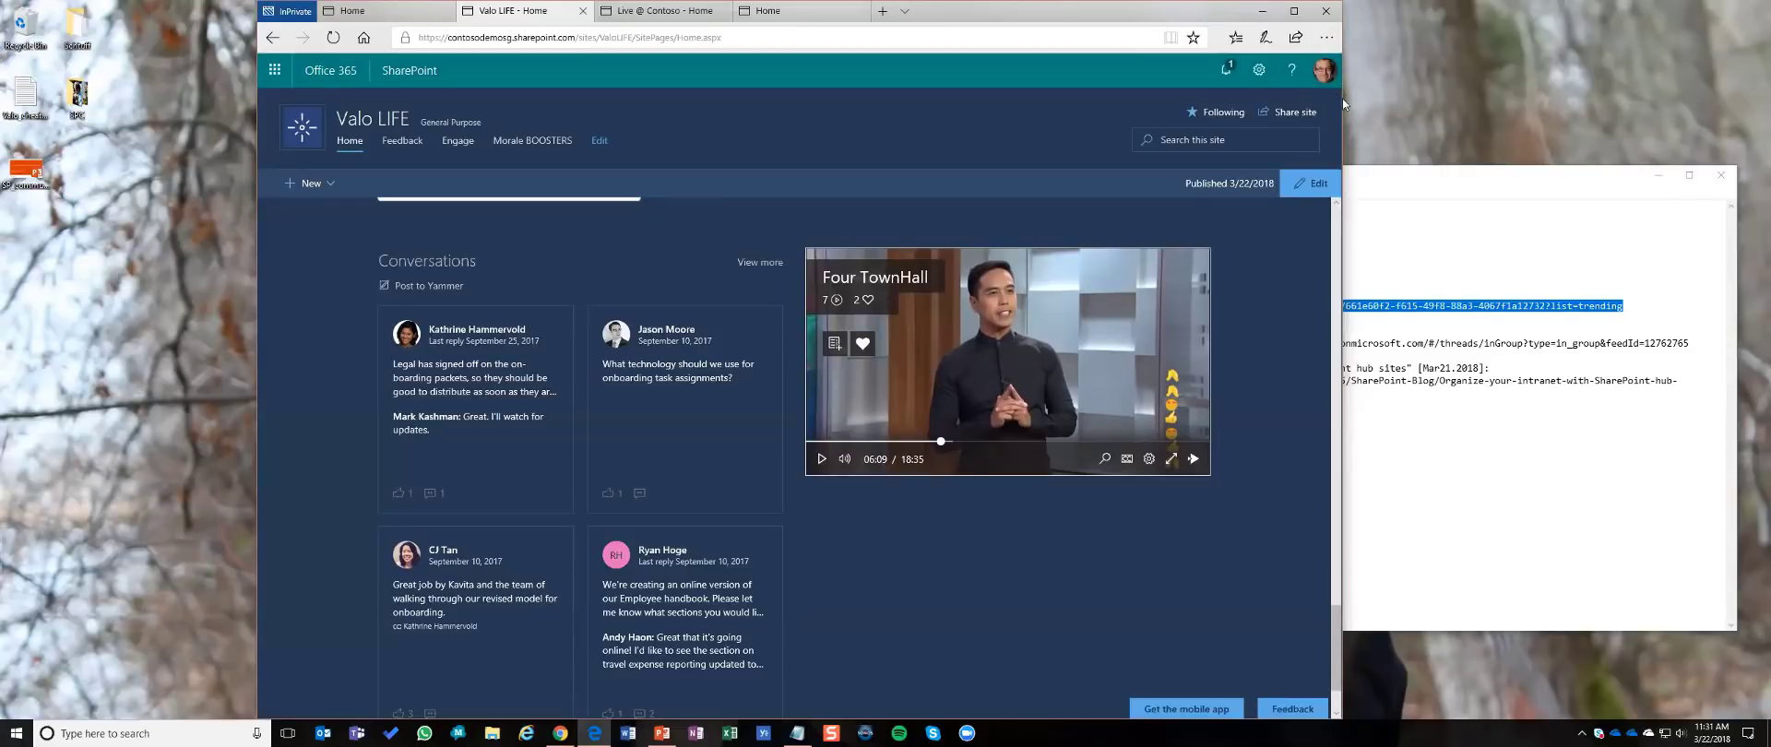
pyautogui.moveTo(1340, 98); pyautogui.dragTo(652, 100)
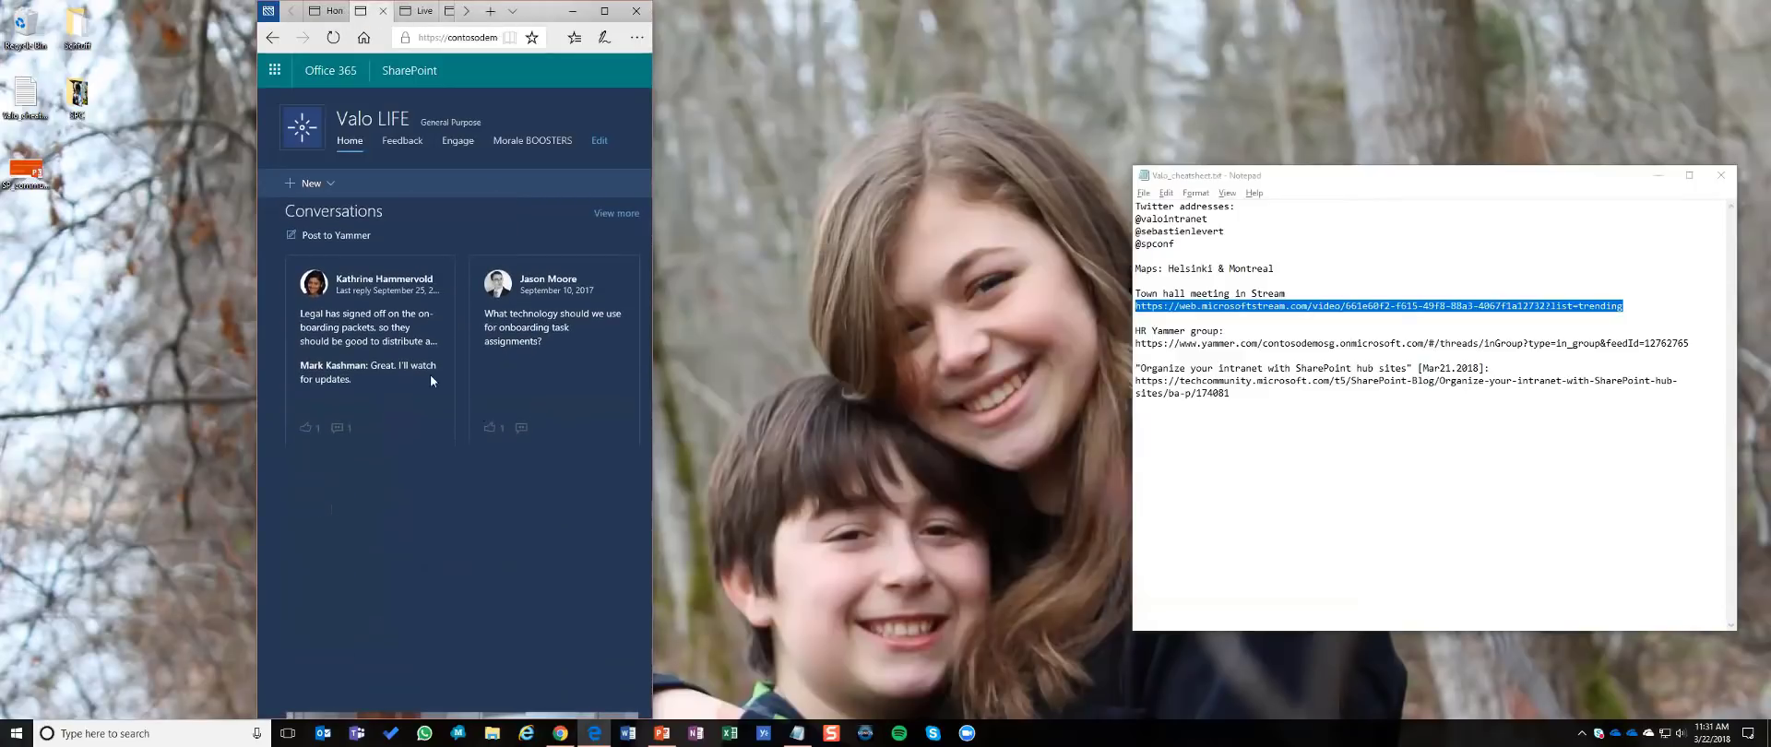
pyautogui.scroll(-15, 508, 416)
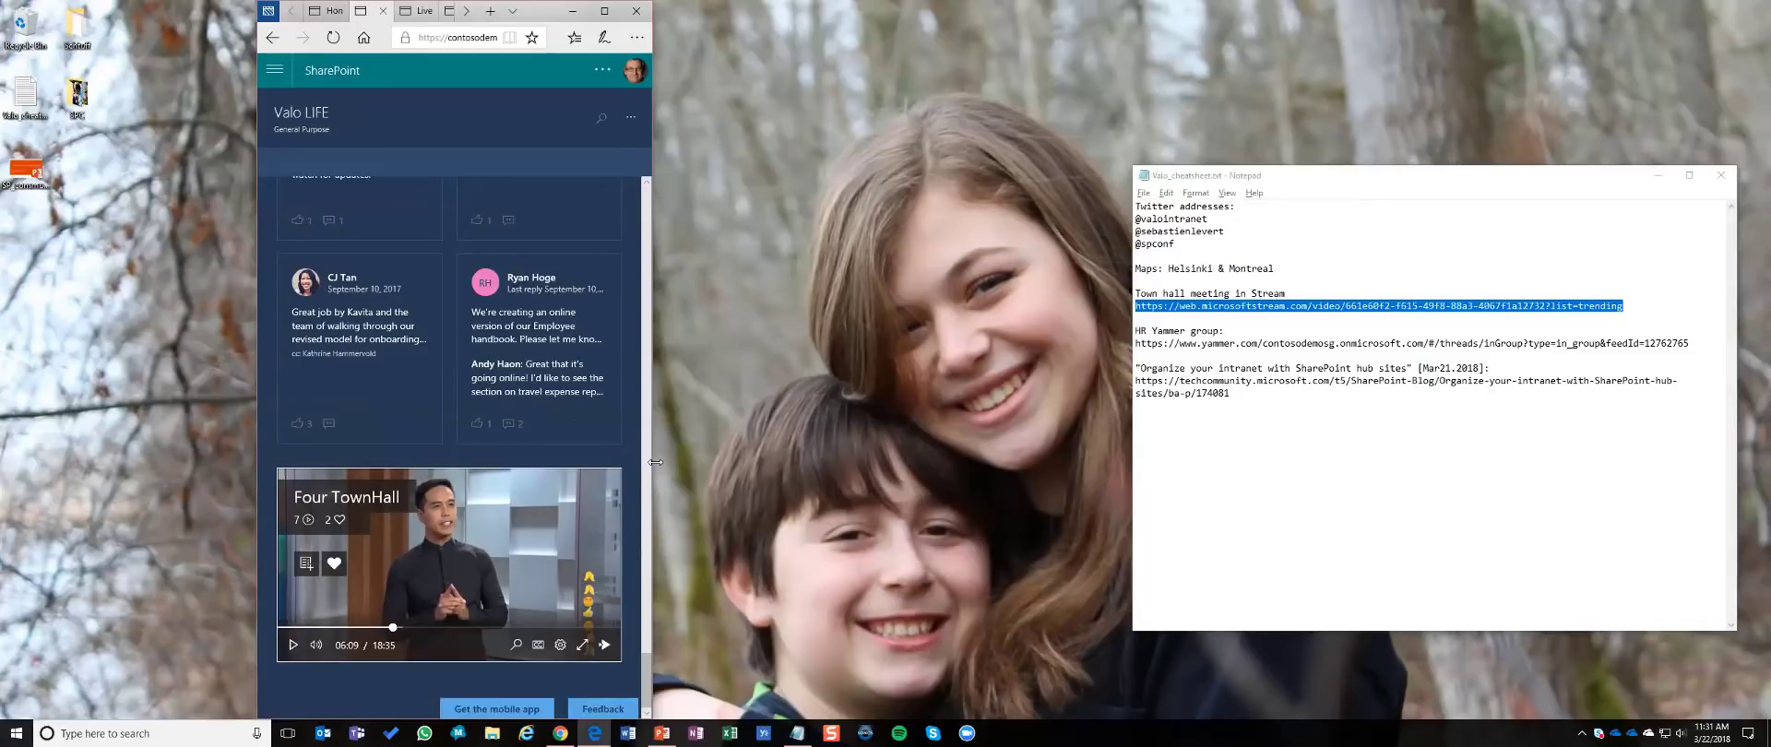
pyautogui.moveTo(655, 462); pyautogui.dragTo(930, 363)
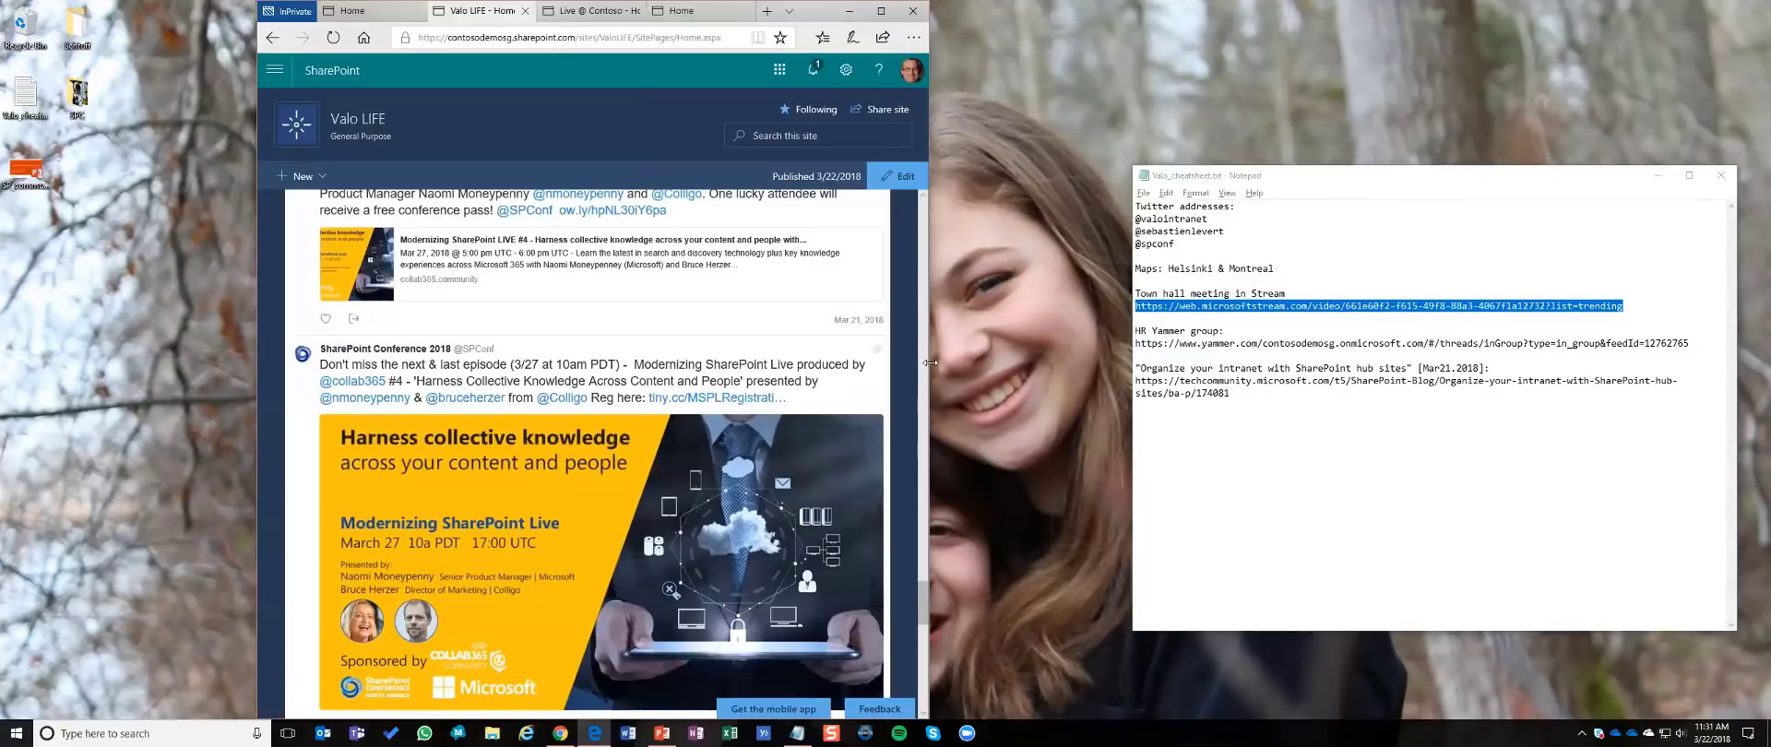
pyautogui.moveTo(929, 362); pyautogui.dragTo(1386, 343)
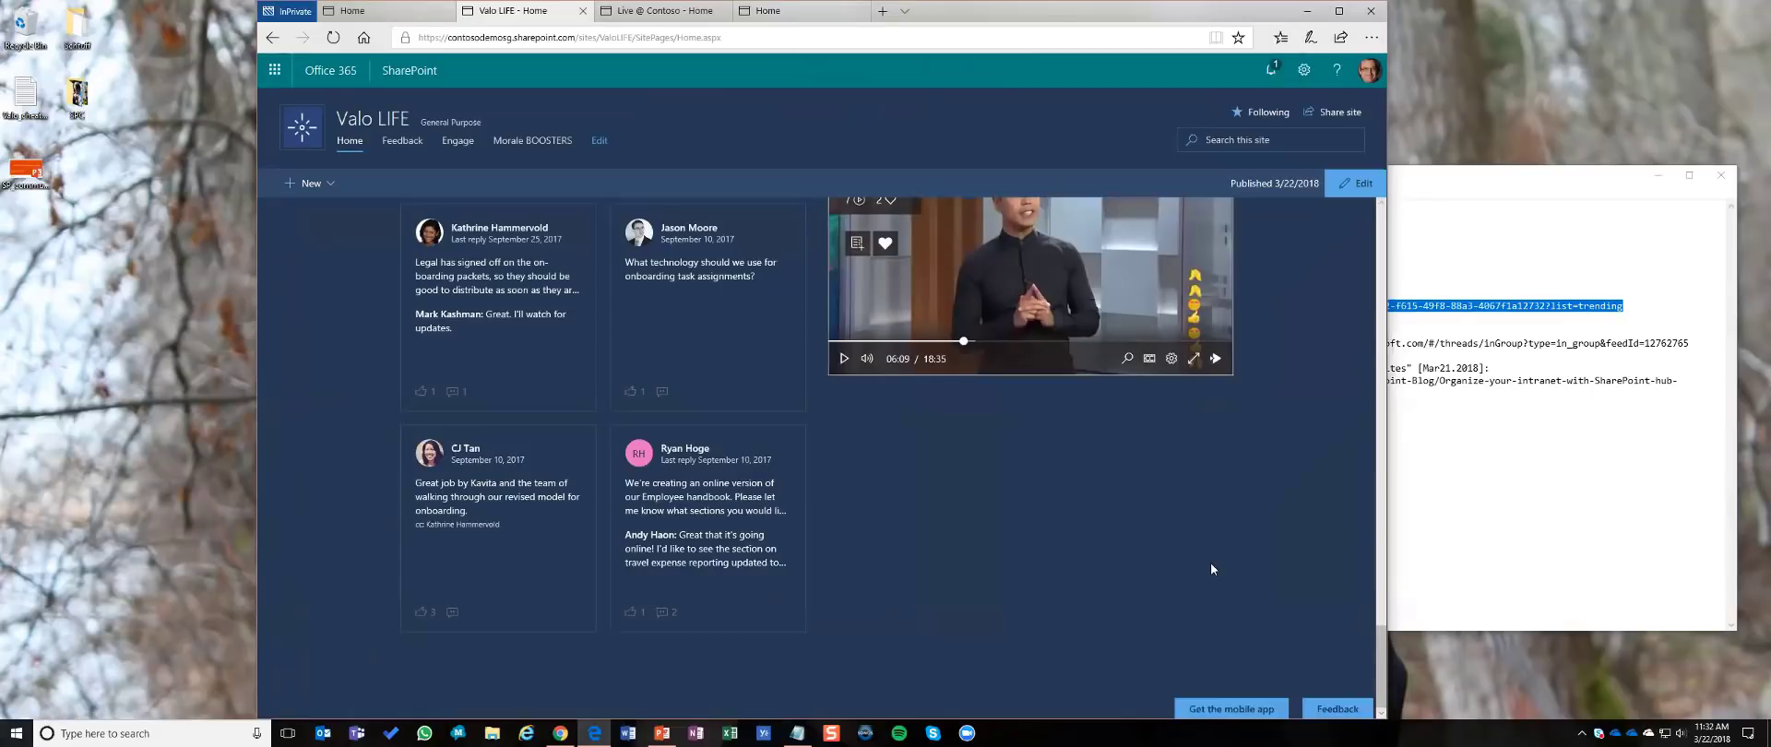
pyautogui.scroll(20, 1210, 569)
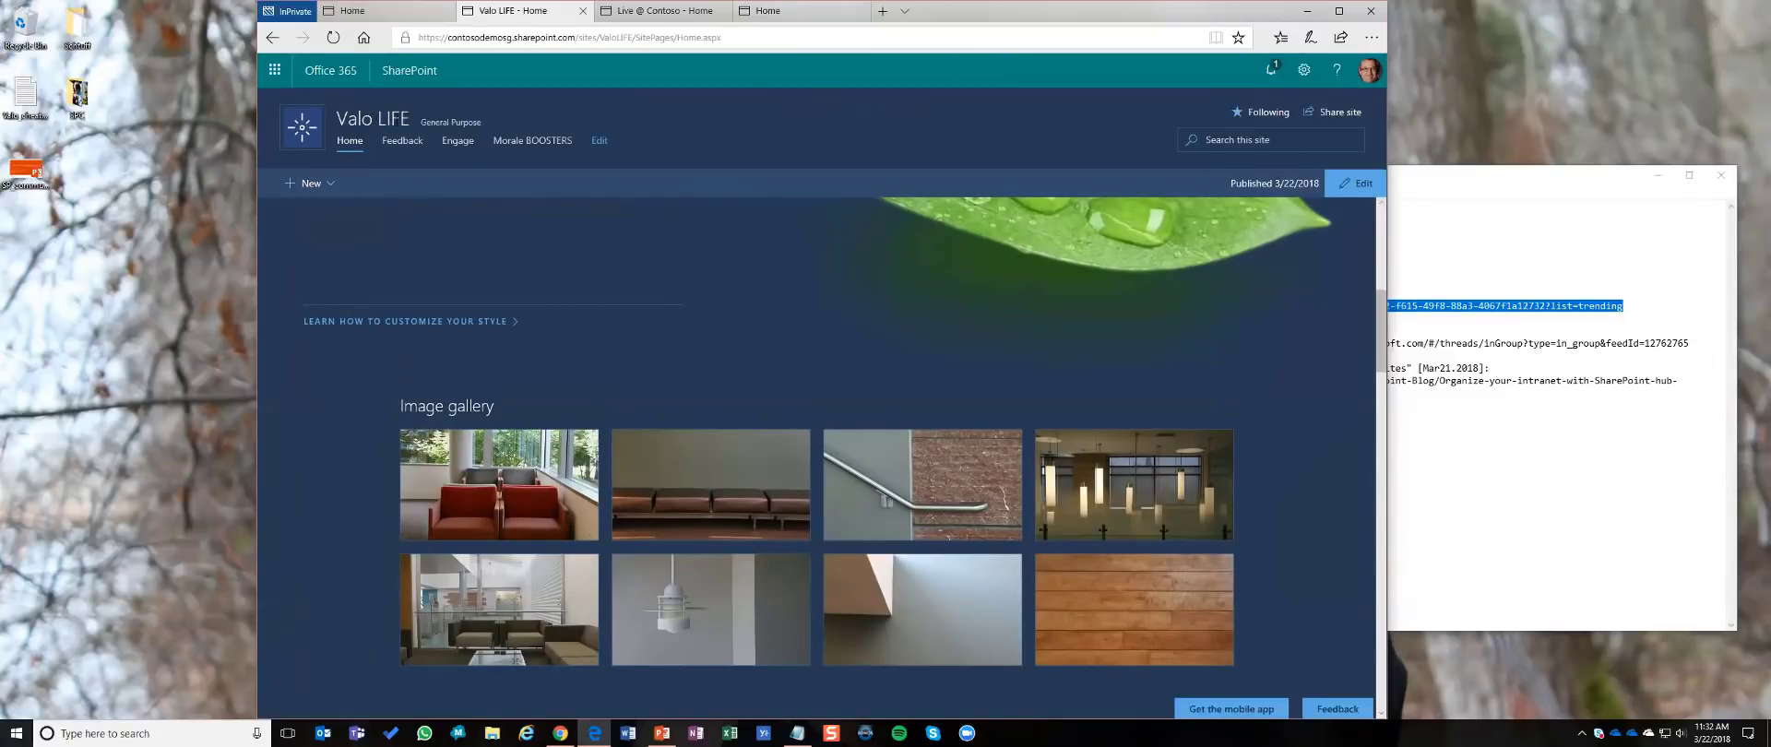
# Step: In Site information, set Valo LIFE's hub site association to Work @ Contoso and save
pyautogui.click(1304, 72)
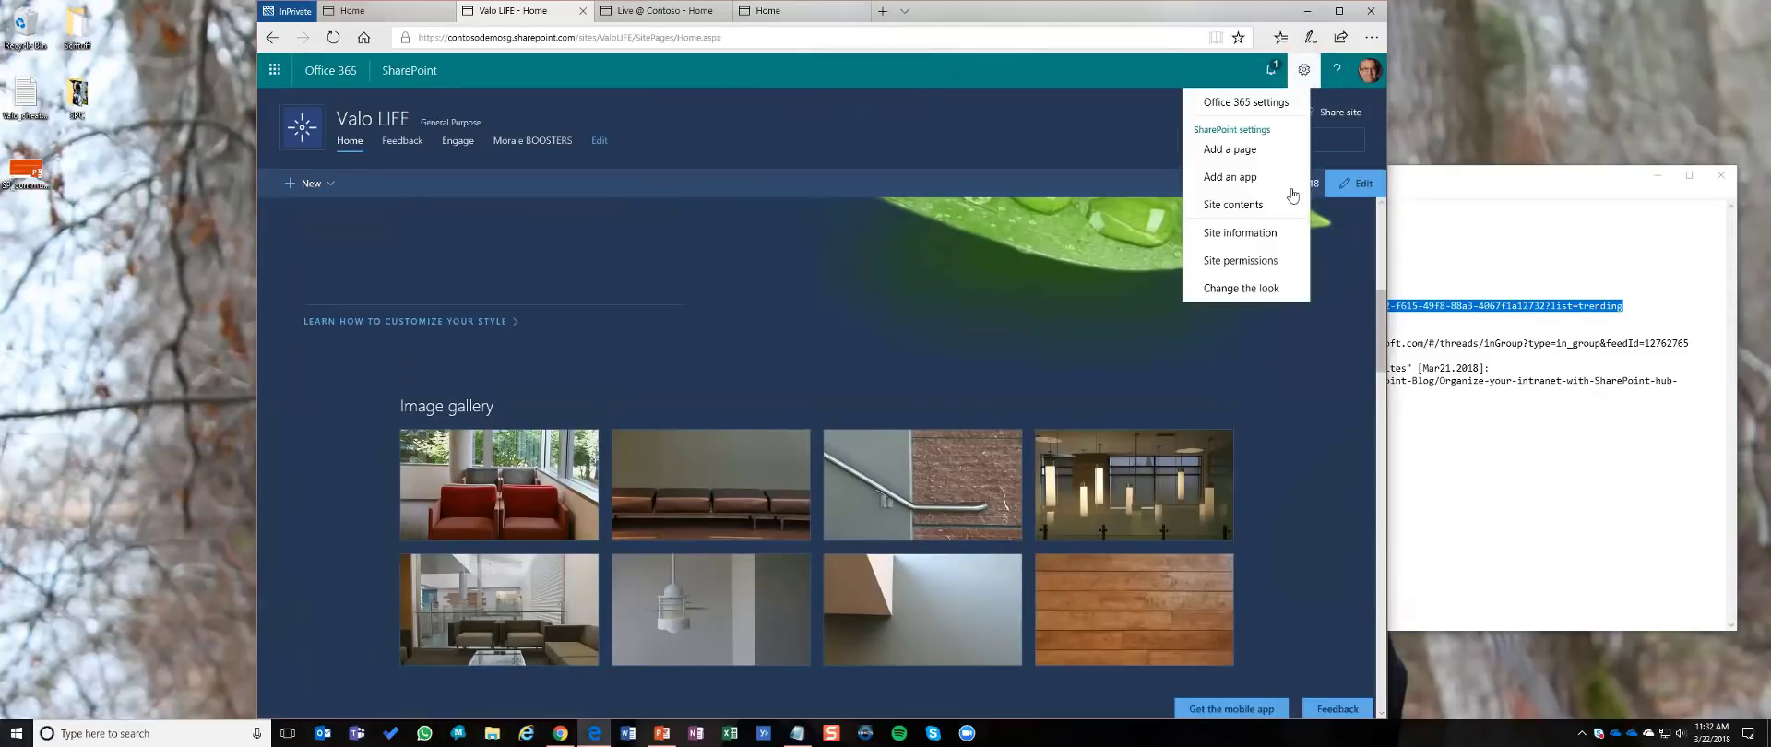
pyautogui.click(1240, 234)
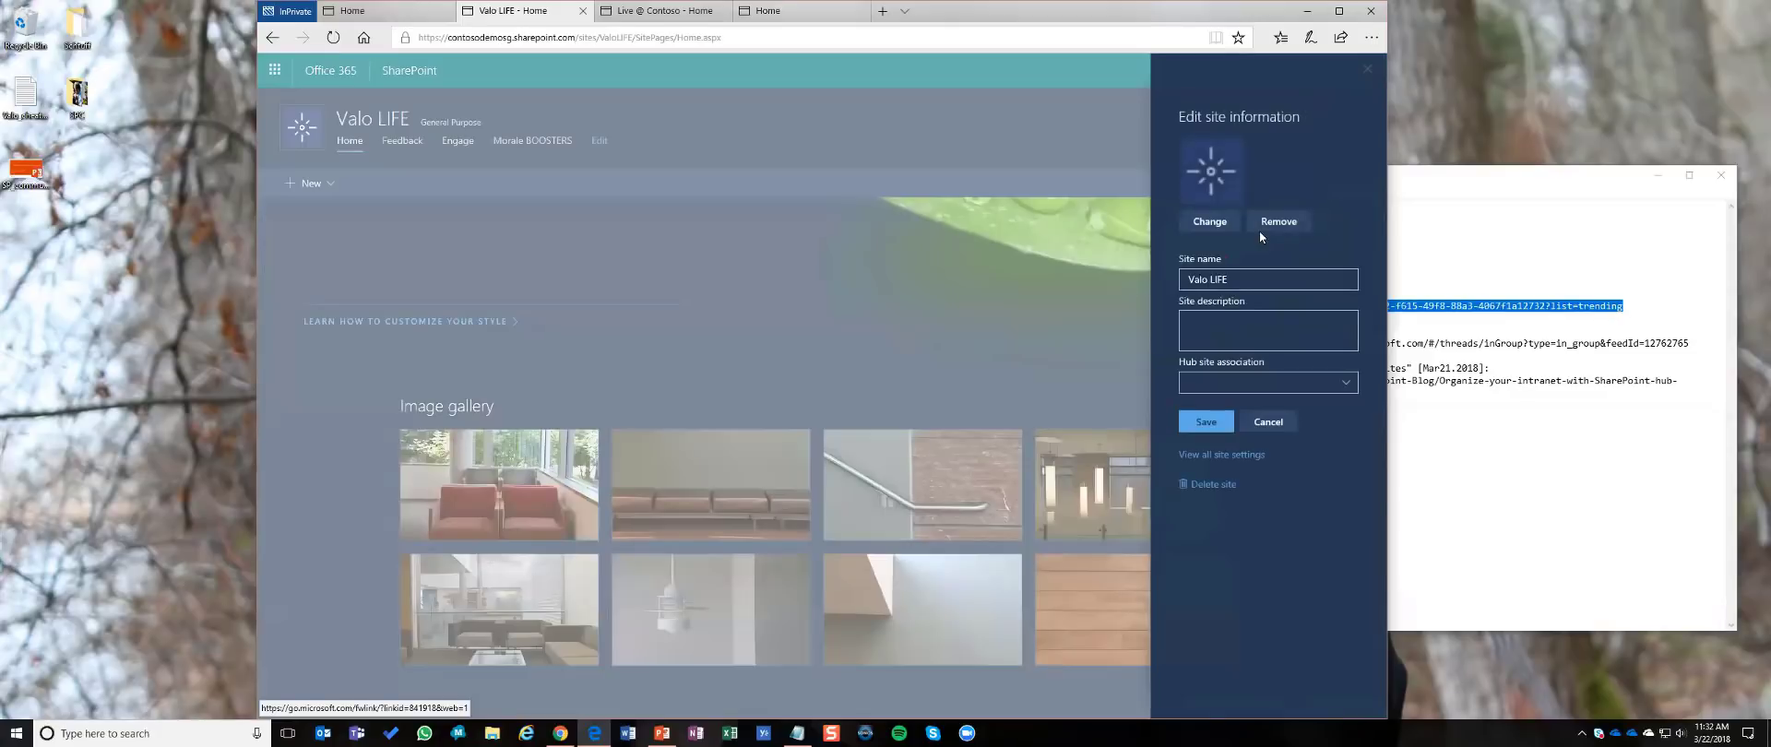
pyautogui.click(1347, 385)
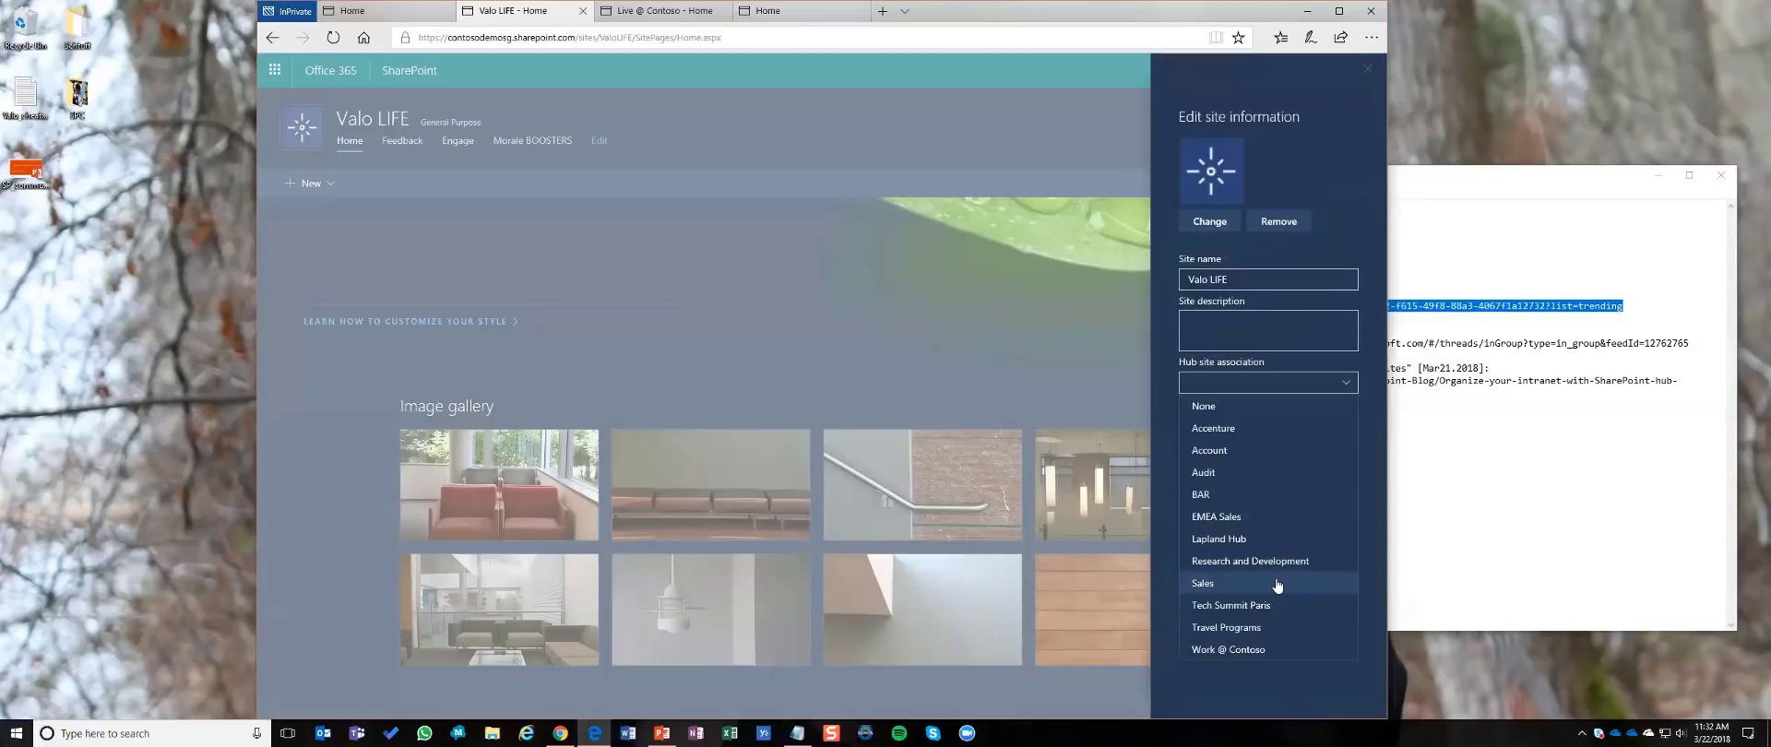
pyautogui.click(1242, 650)
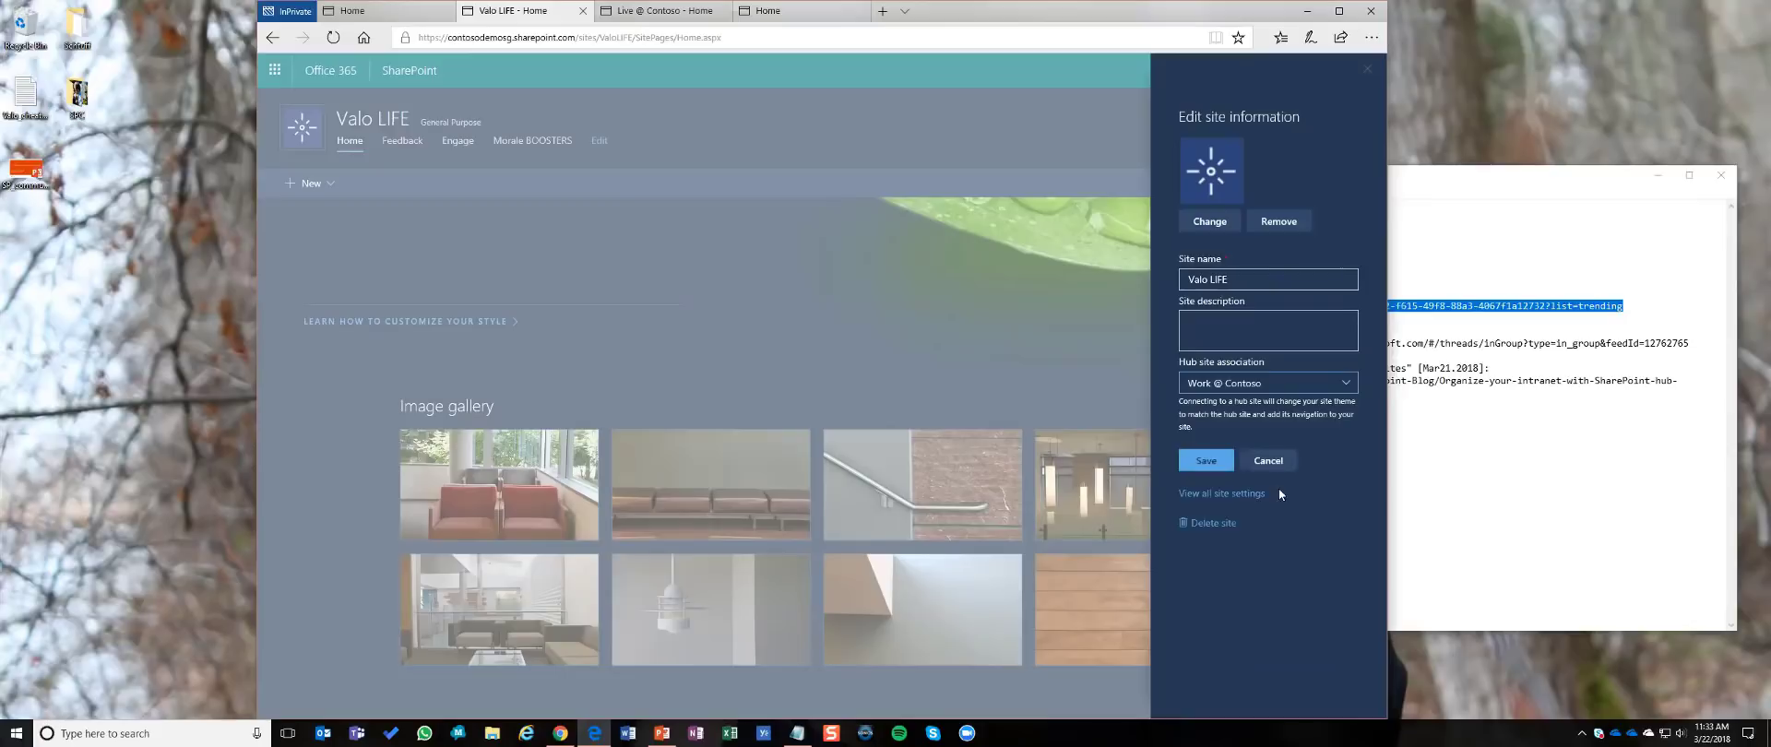
pyautogui.click(1204, 460)
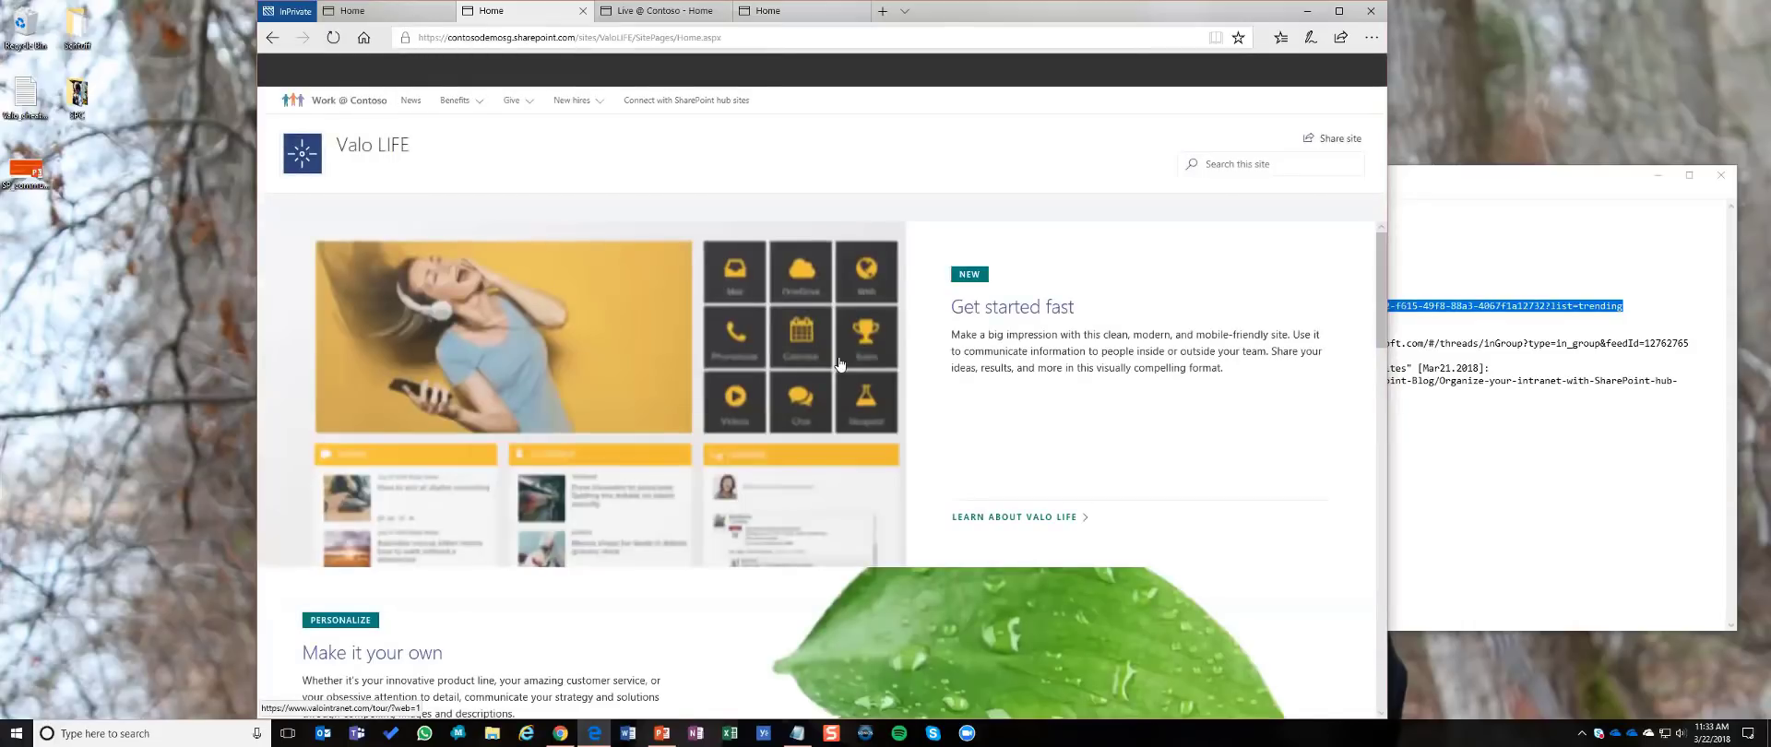
pyautogui.scroll(-5, 844, 378)
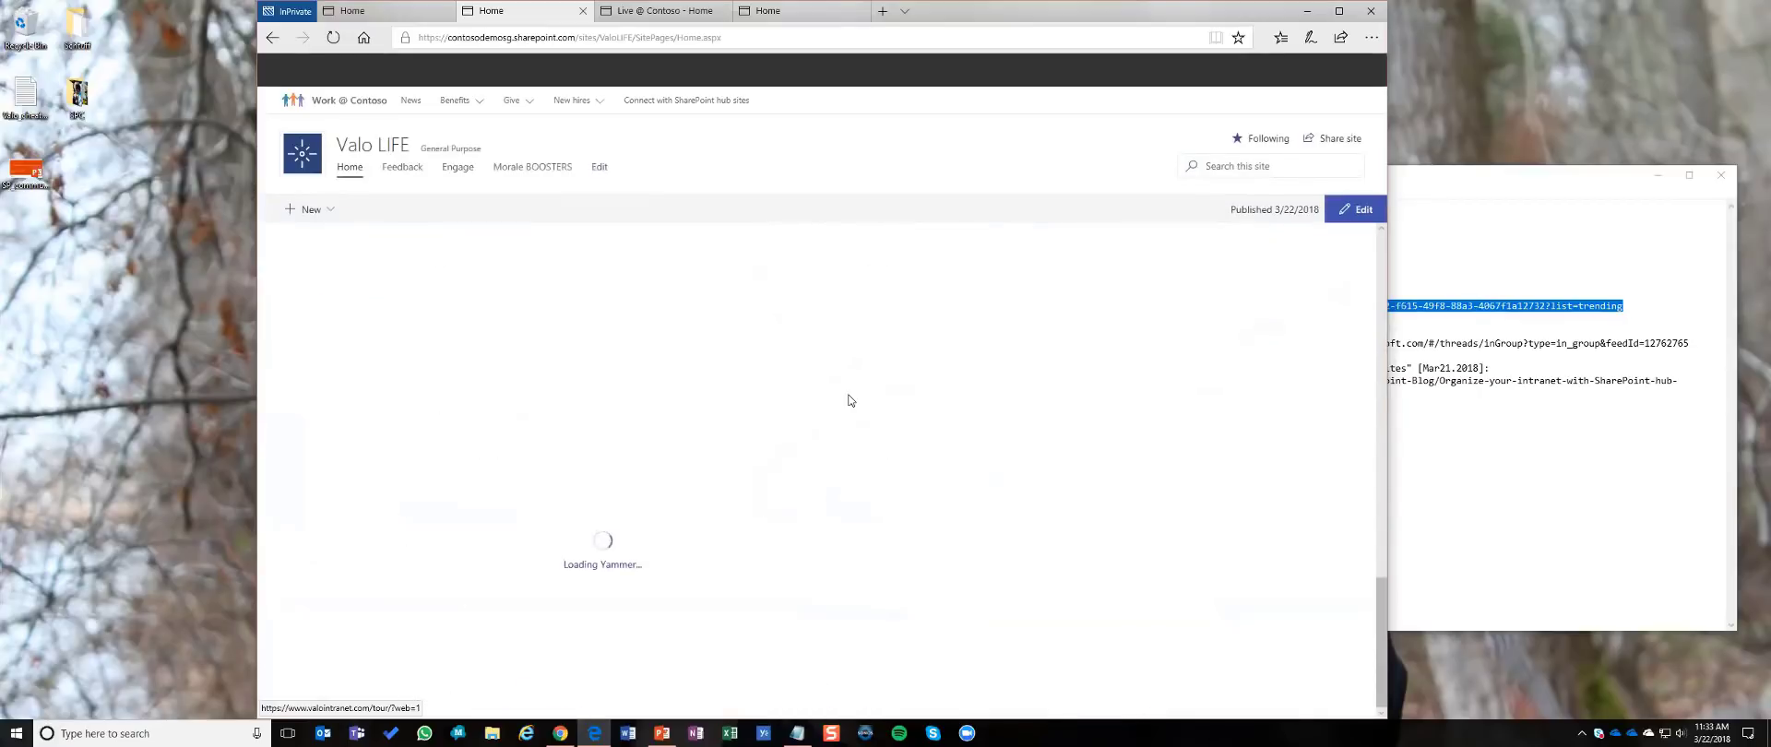
pyautogui.scroll(6, 849, 401)
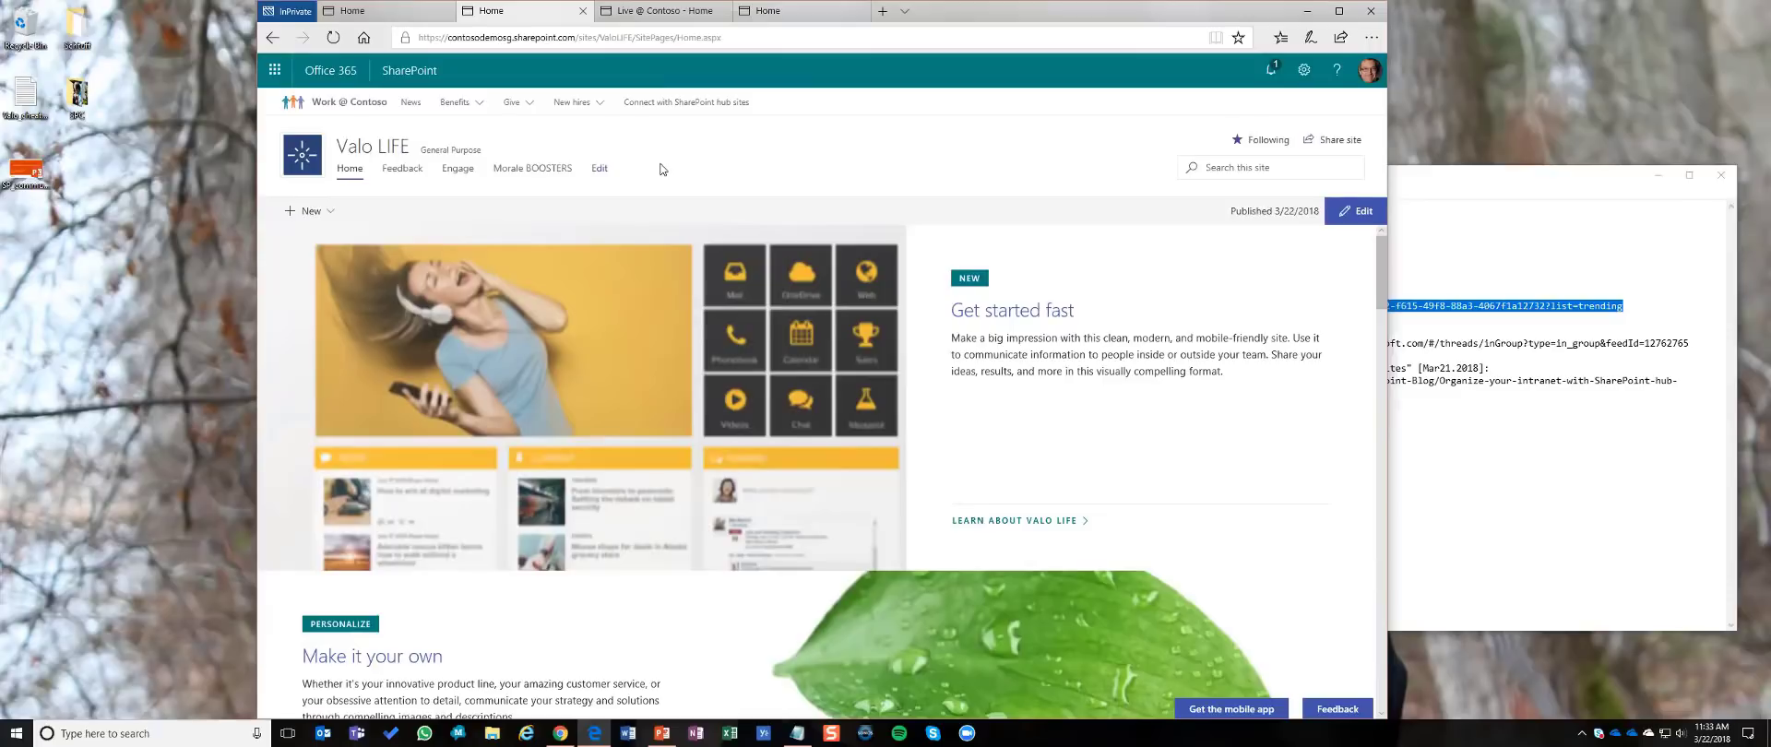
# Step: Visit the Work @ Contoso hub site, then bring up the Live @ Contoso home page
pyautogui.click(339, 104)
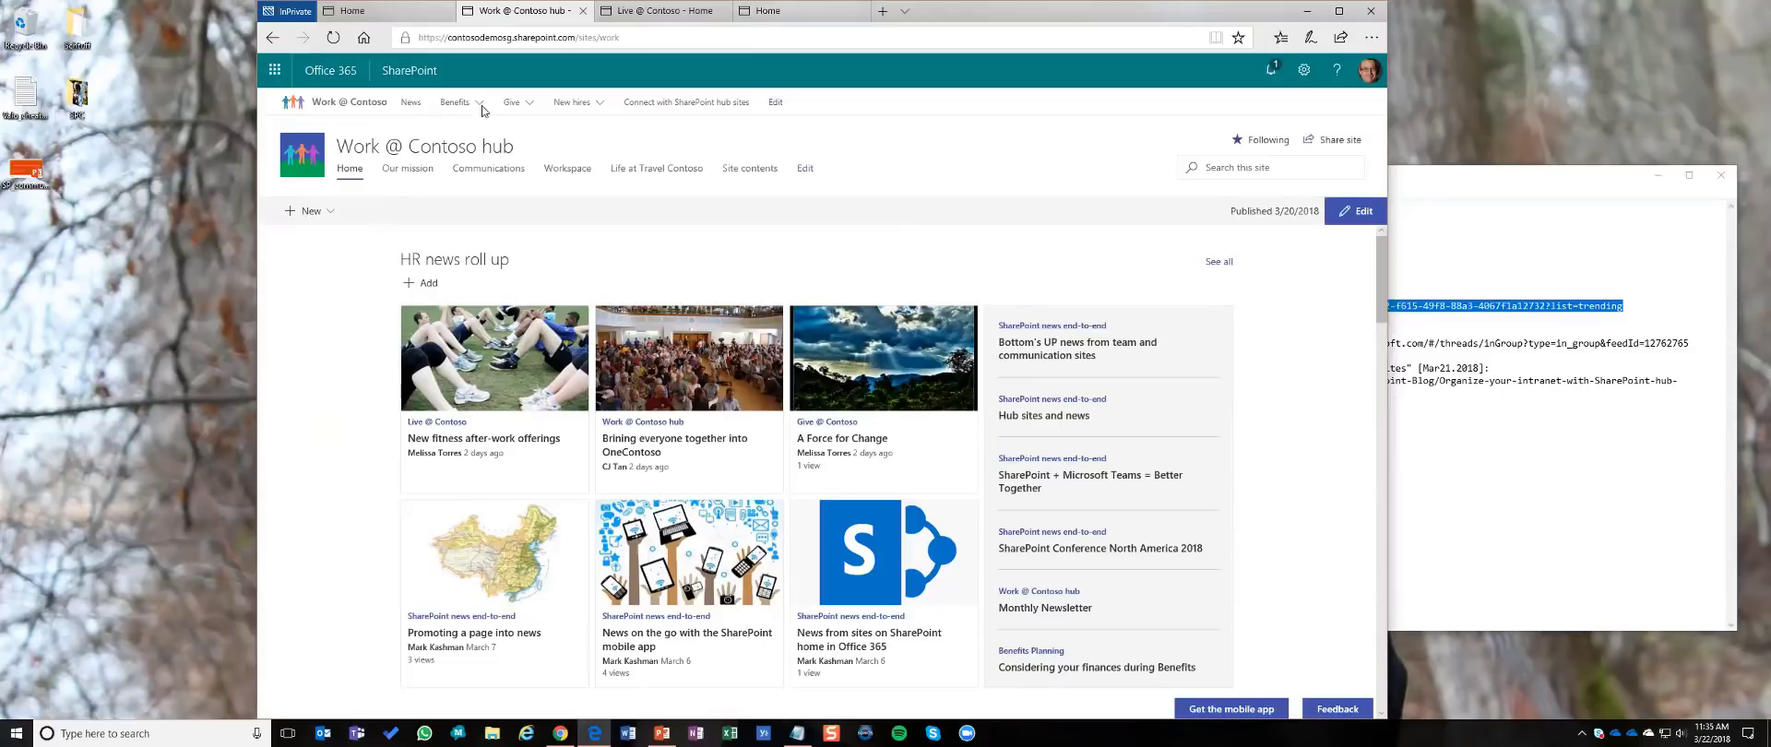
pyautogui.click(660, 15)
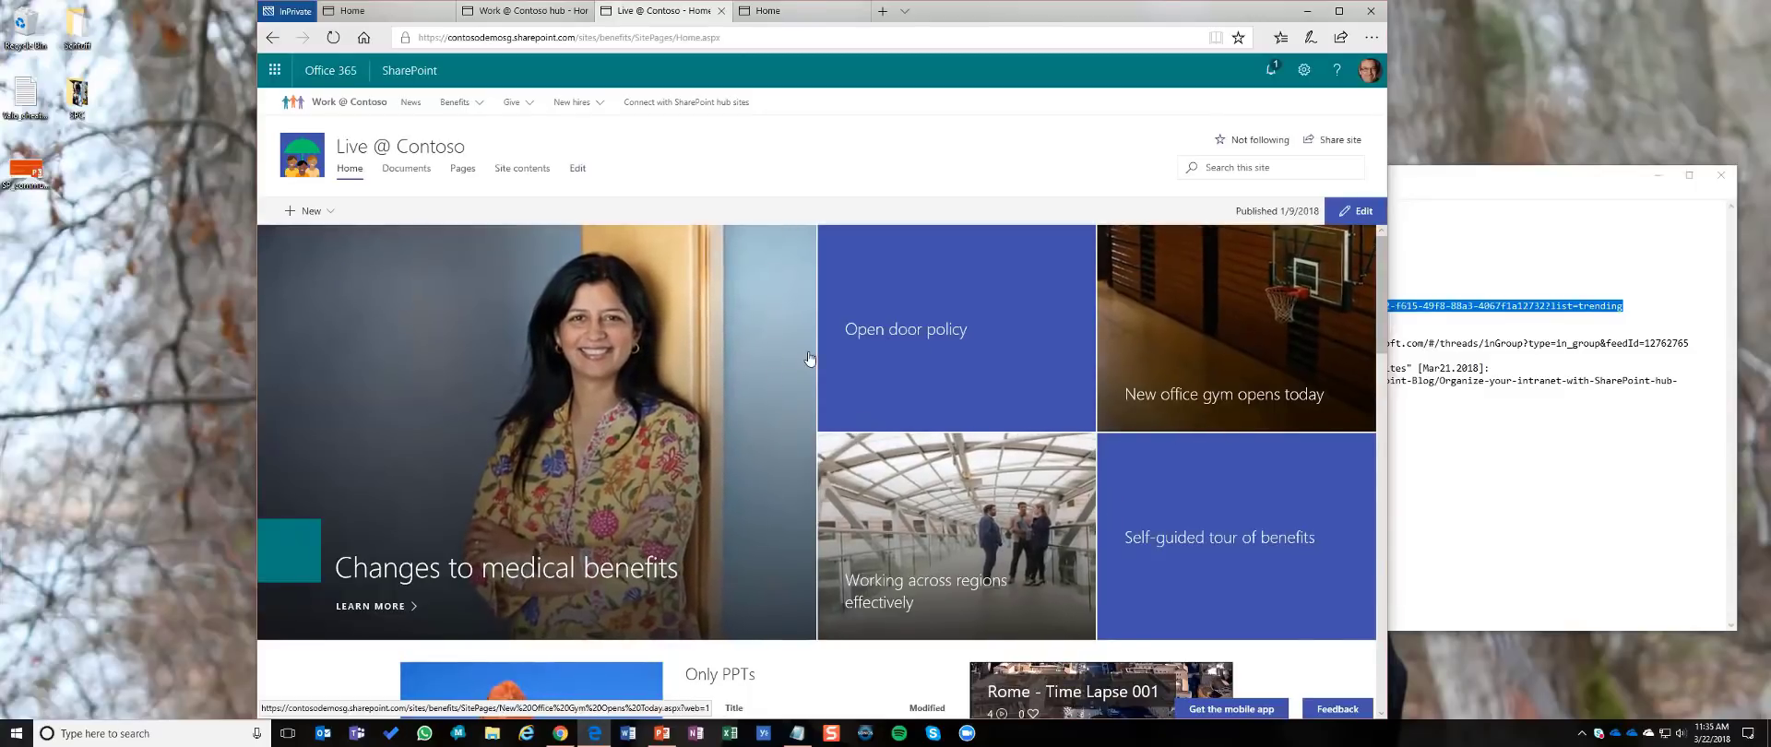
pyautogui.scroll(-5, 698, 386)
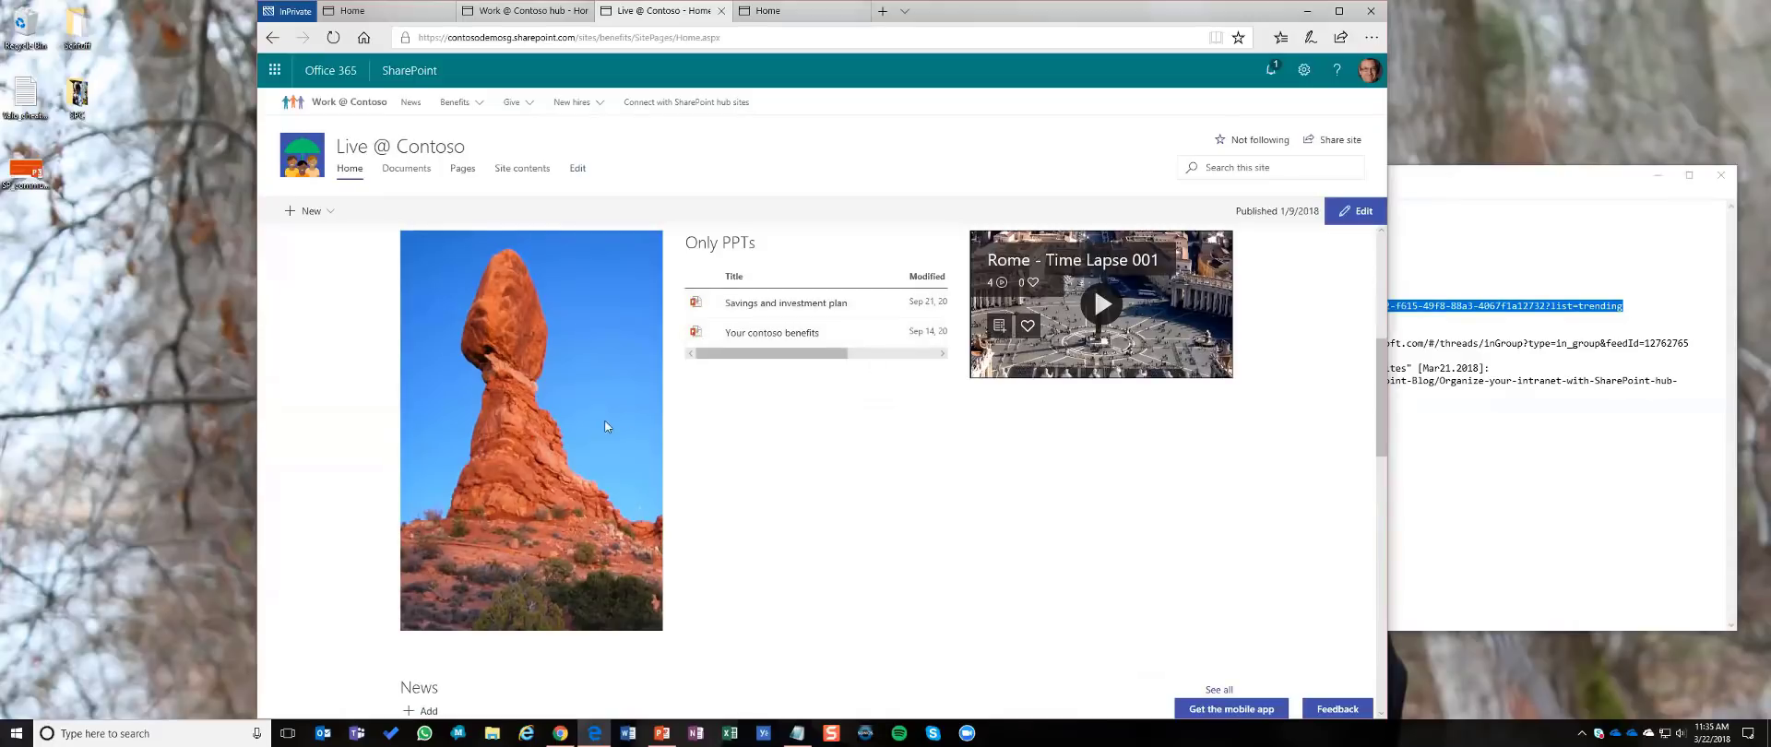
pyautogui.scroll(-10, 854, 419)
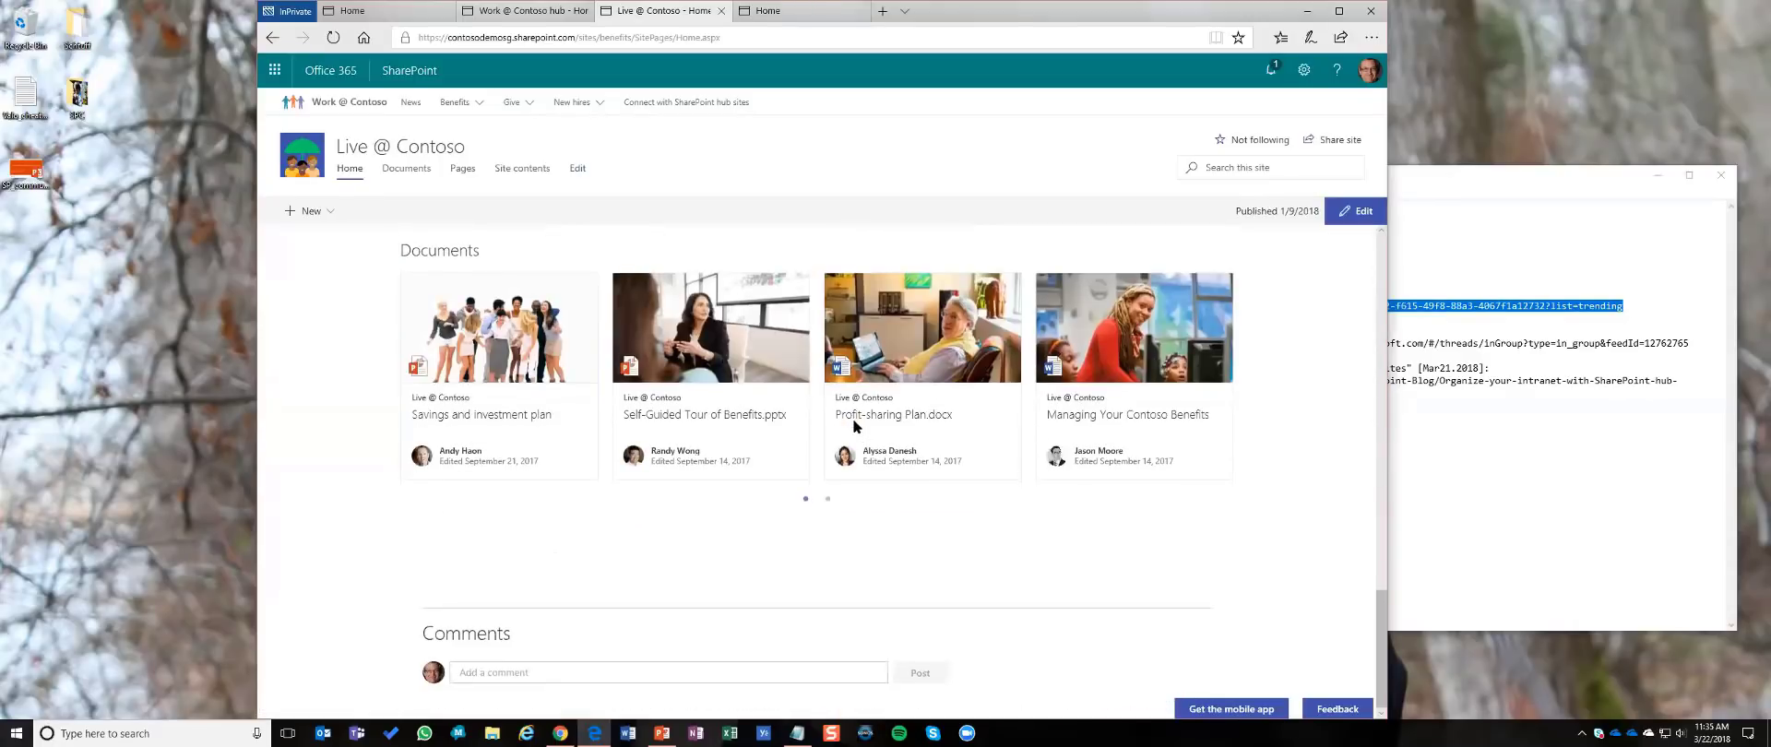
pyautogui.scroll(12, 854, 419)
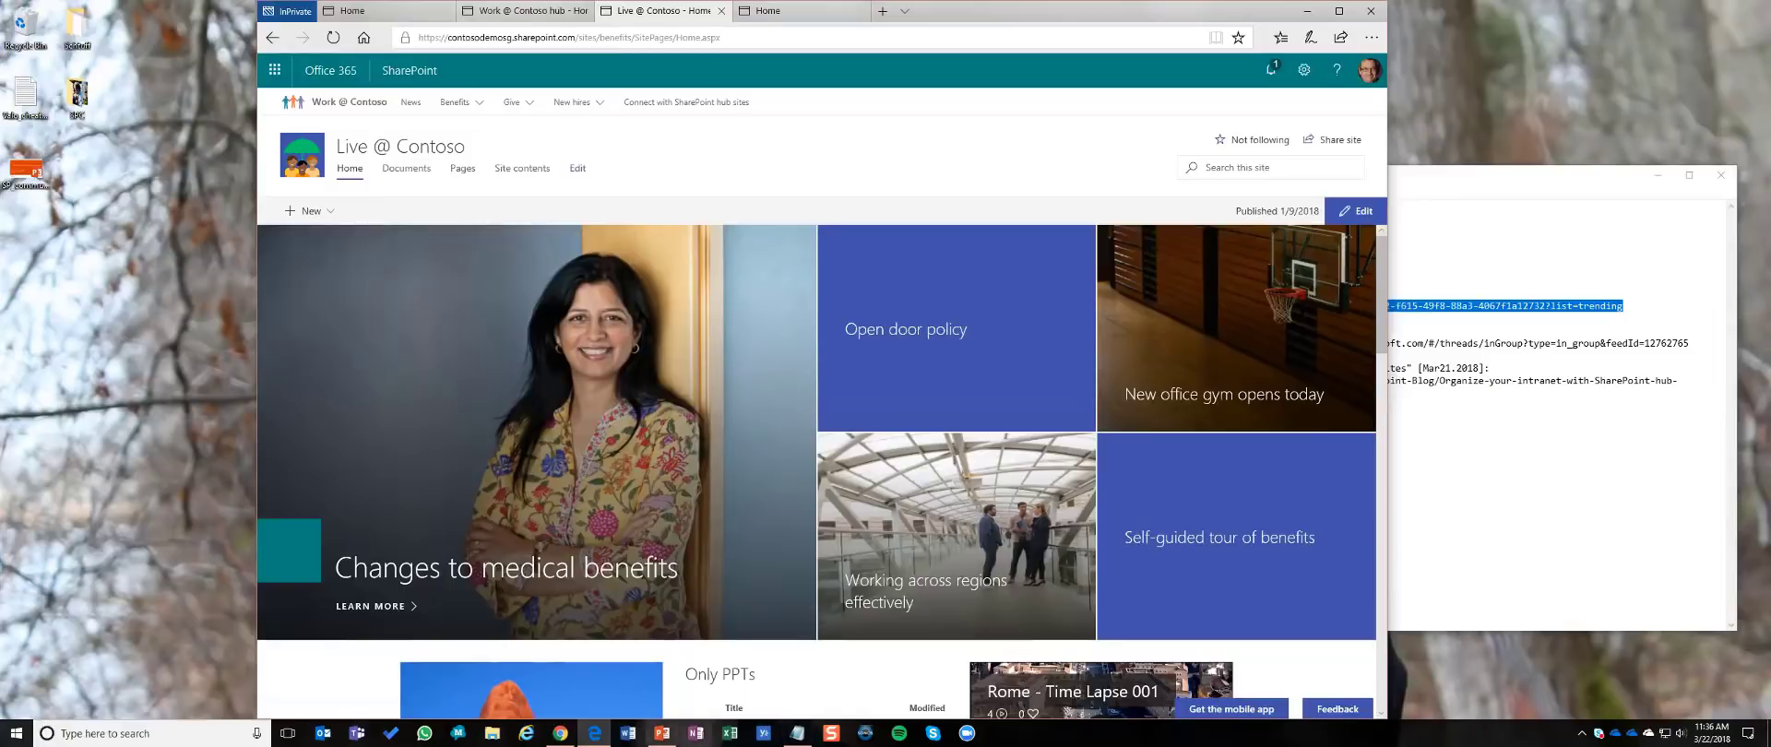
pyautogui.click(662, 734)
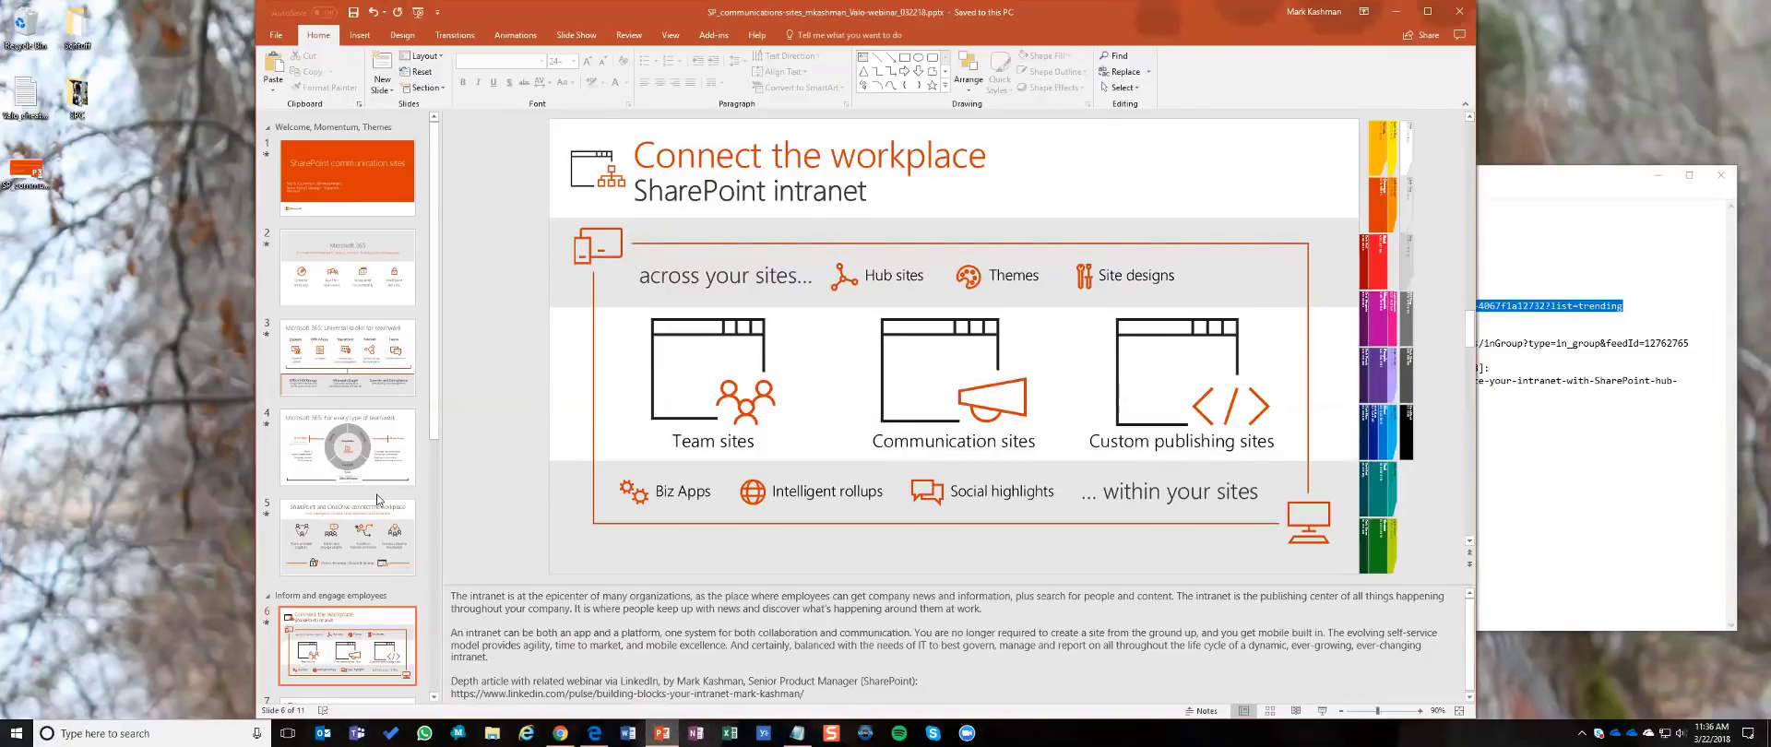
# Step: Select slide 10, the 'Join us' SharePoint Conference slide, and present it as a slide show
pyautogui.scroll(-1, 377, 500)
pyautogui.scroll(-10, 378, 500)
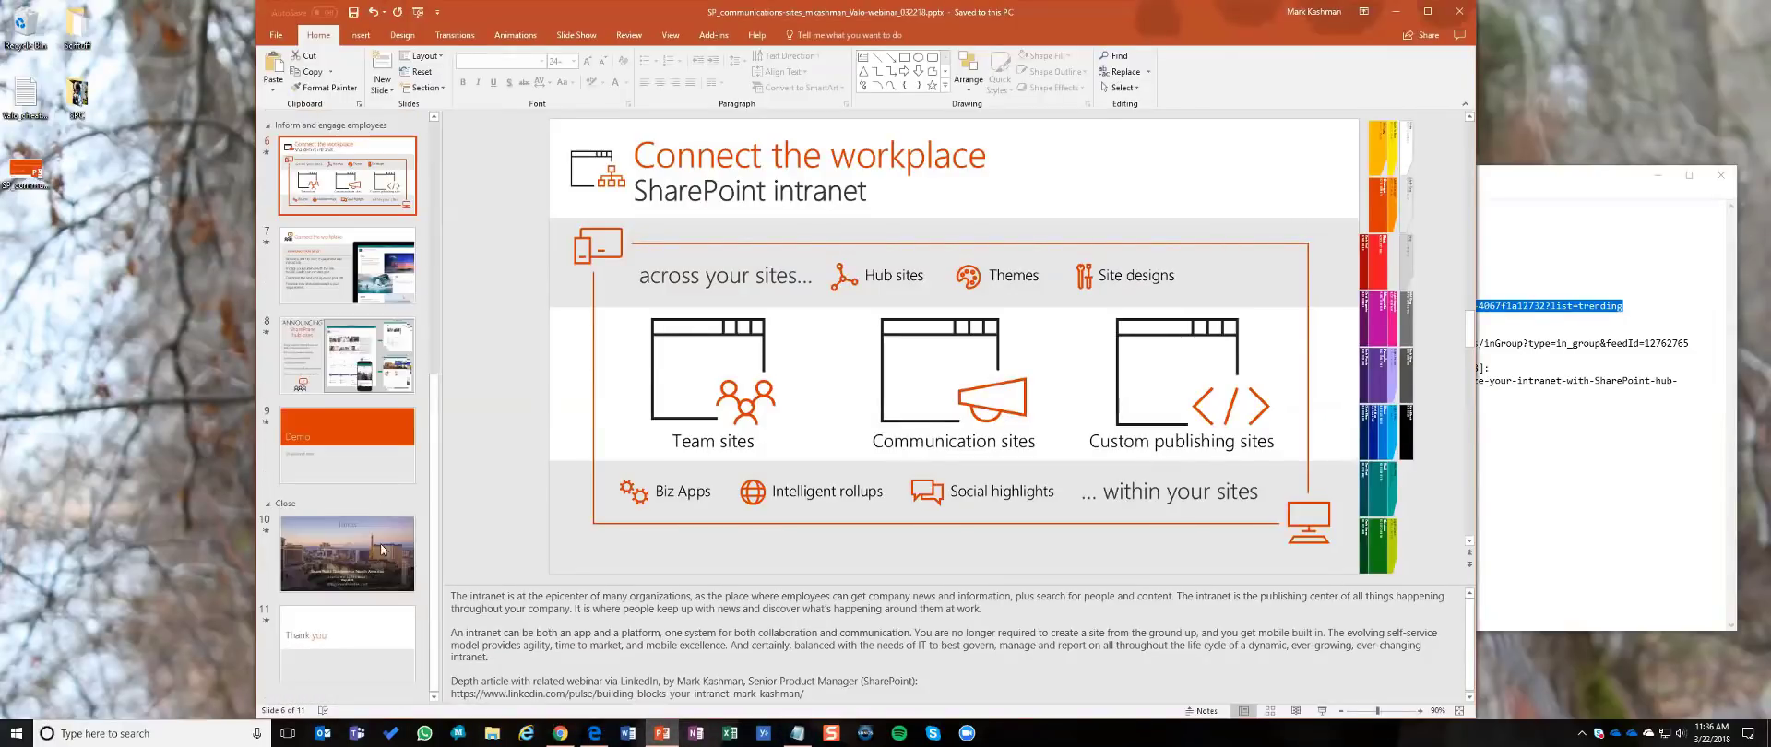
pyautogui.click(352, 559)
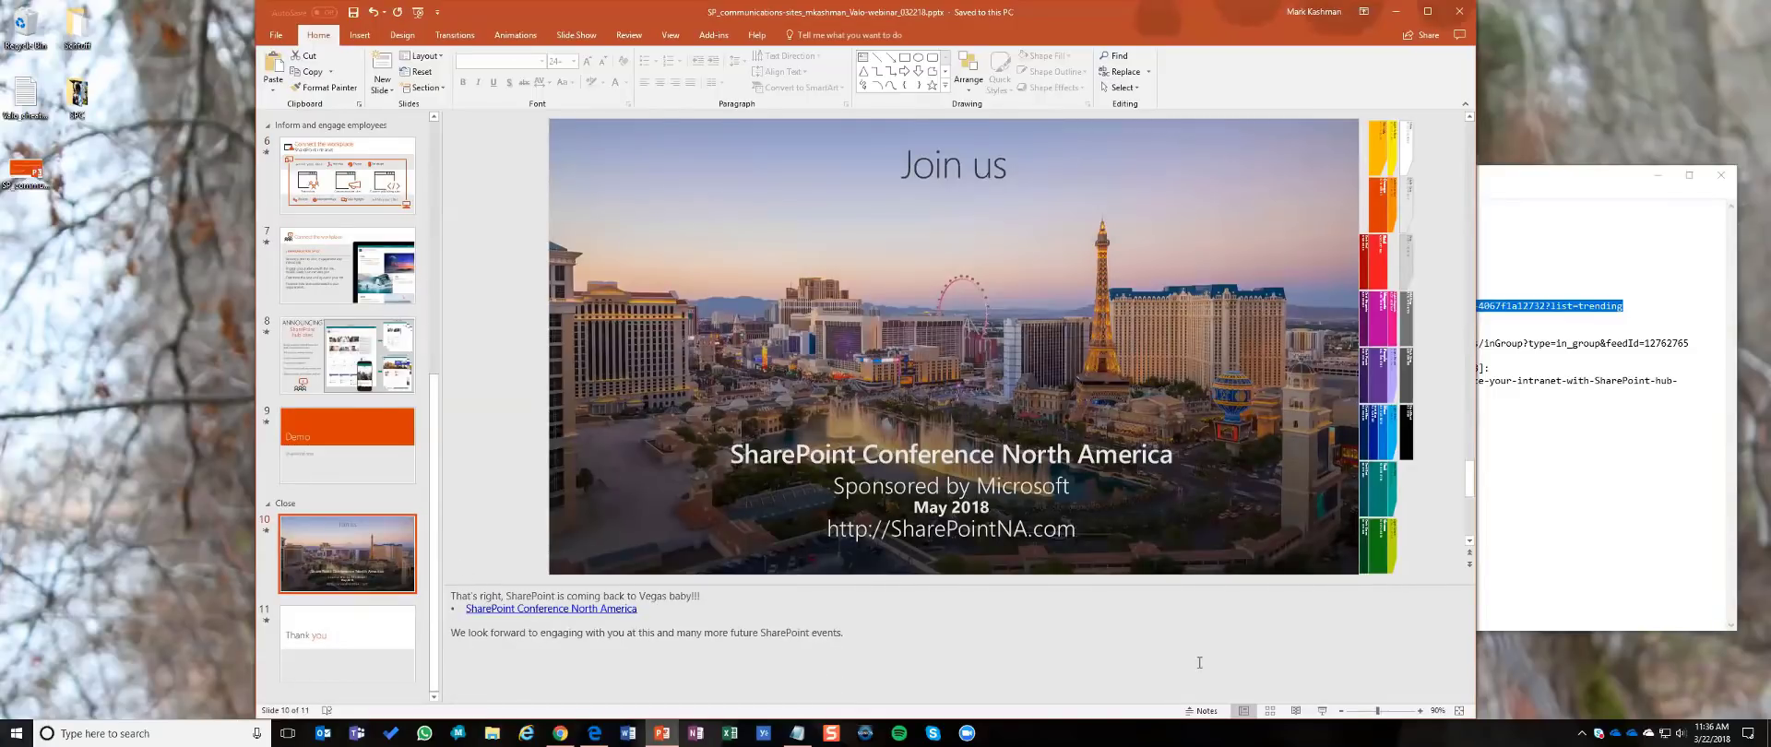
pyautogui.click(1322, 711)
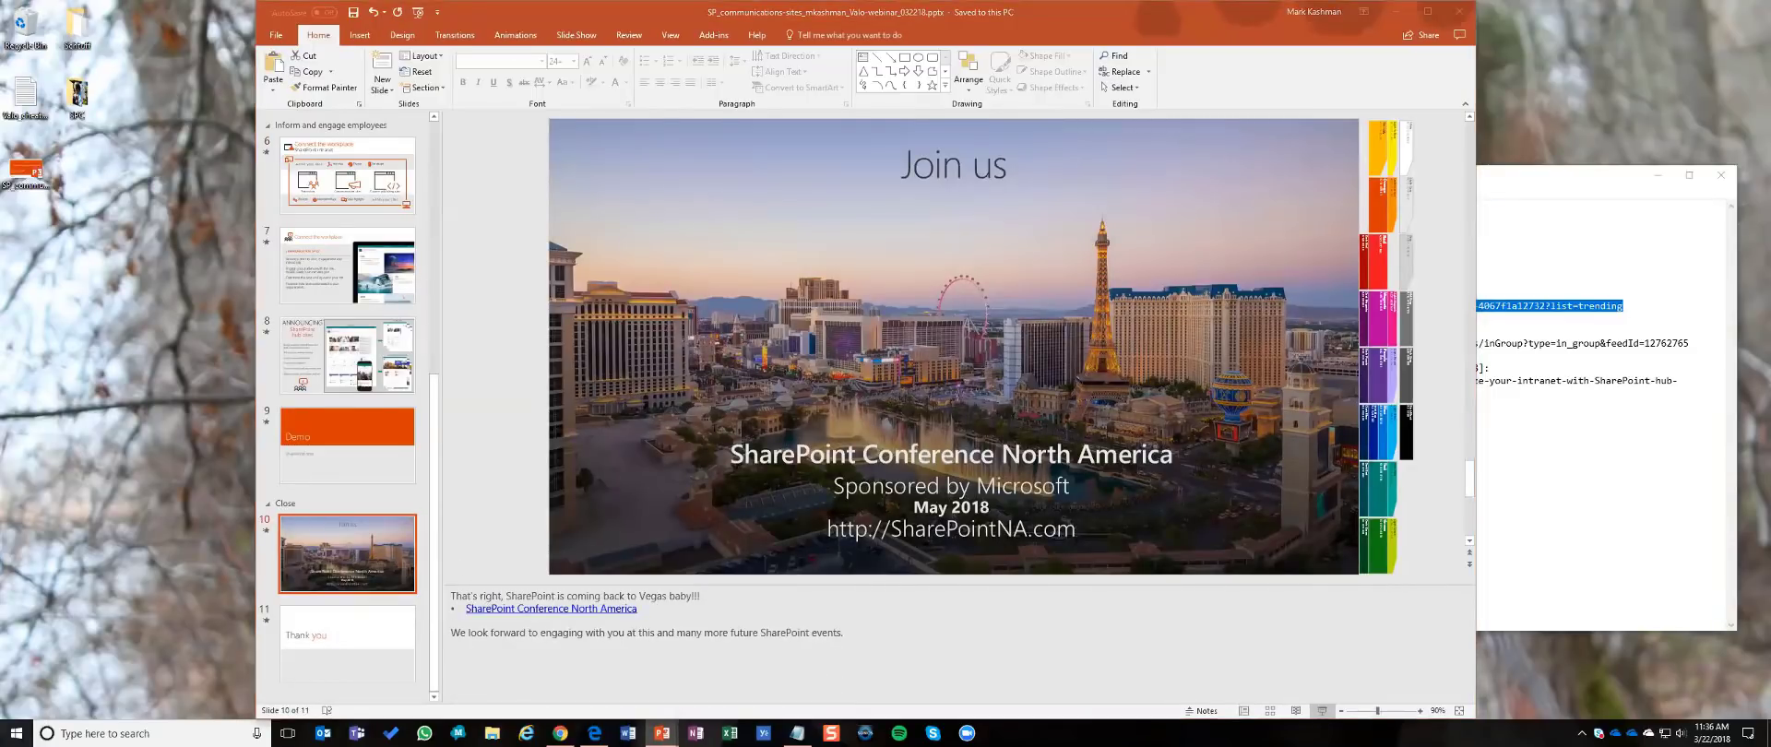